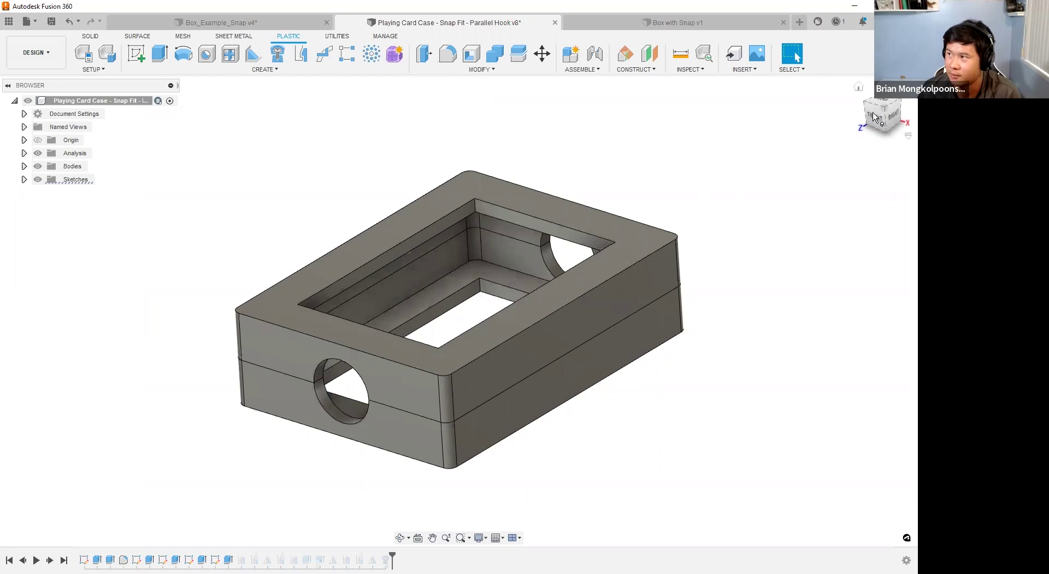
# Review the Product Design and Nesting & Fabrication extension details and the purchase access options in the Extension Manager.
pyautogui.moveTo(879, 126)
pyautogui.keyDown('shift'); pyautogui.mouseDown(button='middle')
pyautogui.moveTo(880, 153)
pyautogui.moveTo(874, 113)
pyautogui.moveTo(883, 118)
pyautogui.mouseUp(button='middle'); pyautogui.keyUp('shift')
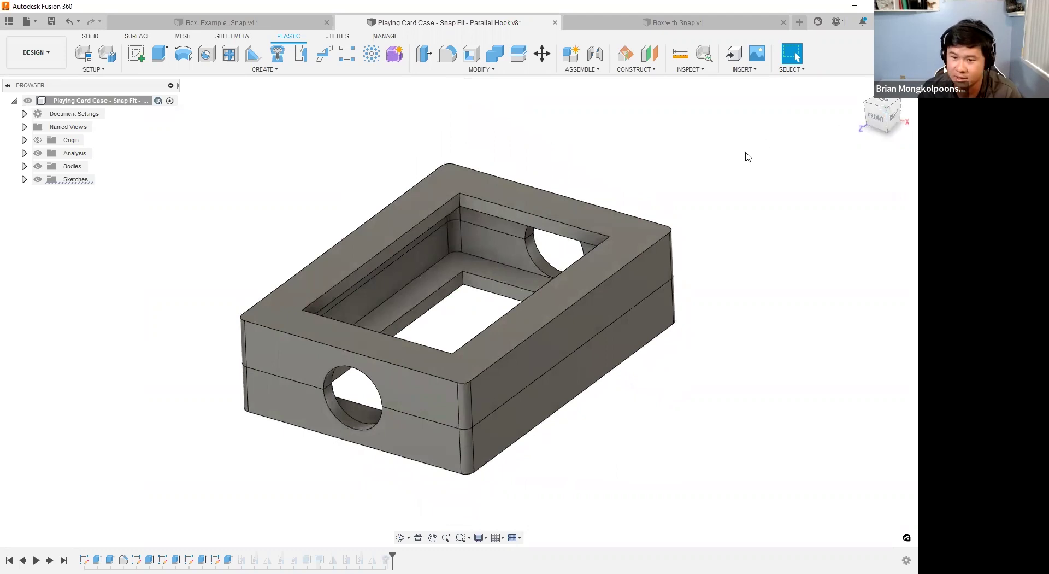
pyautogui.click(818, 22)
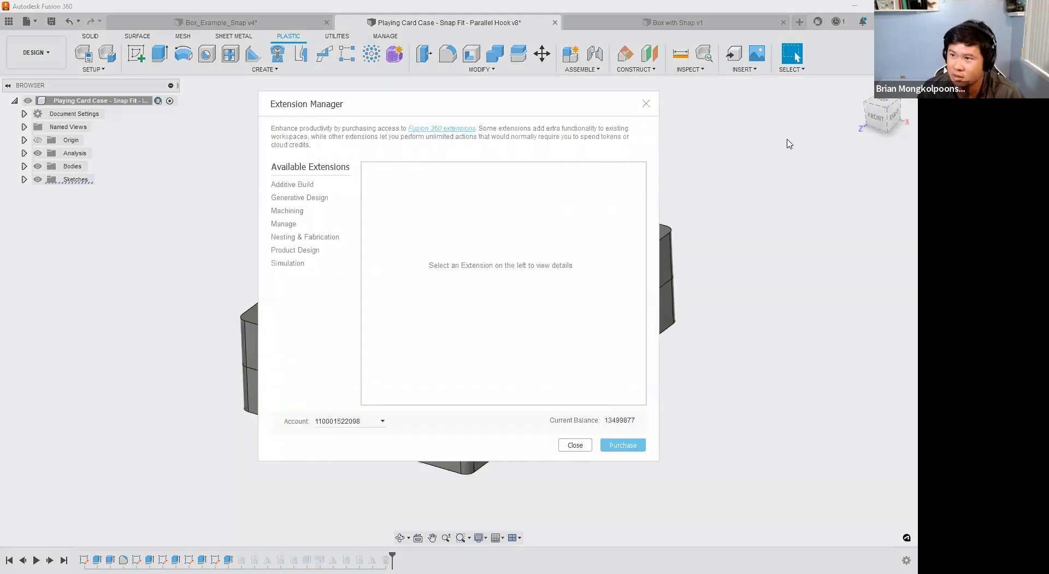
pyautogui.click(300, 250)
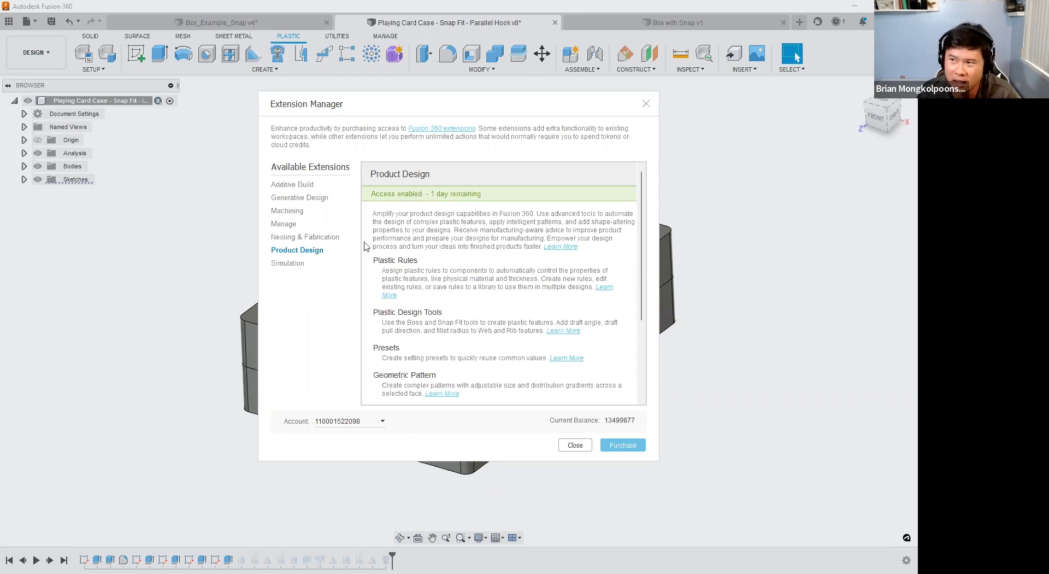
pyautogui.click(319, 239)
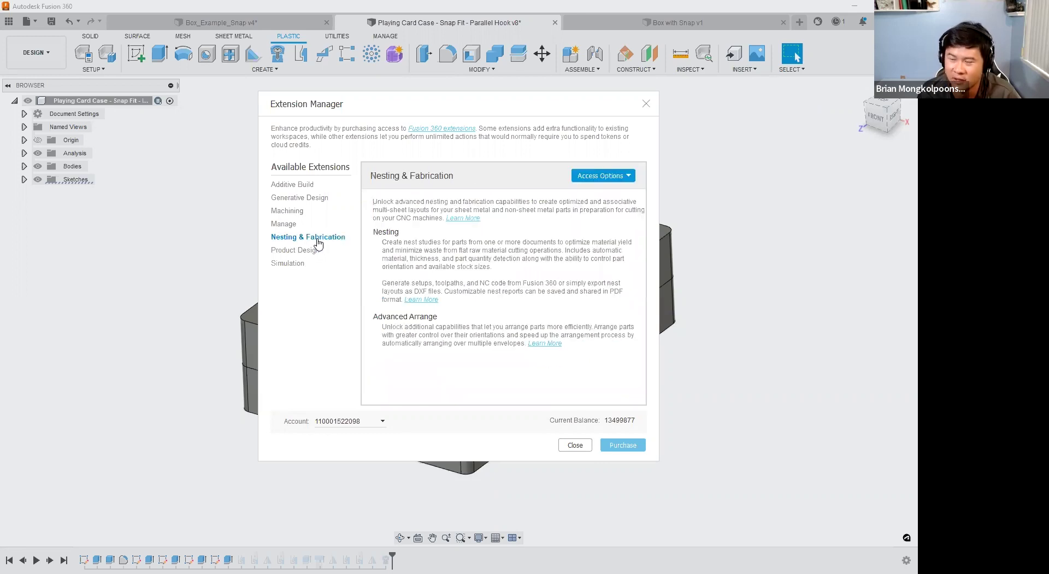
pyautogui.click(593, 179)
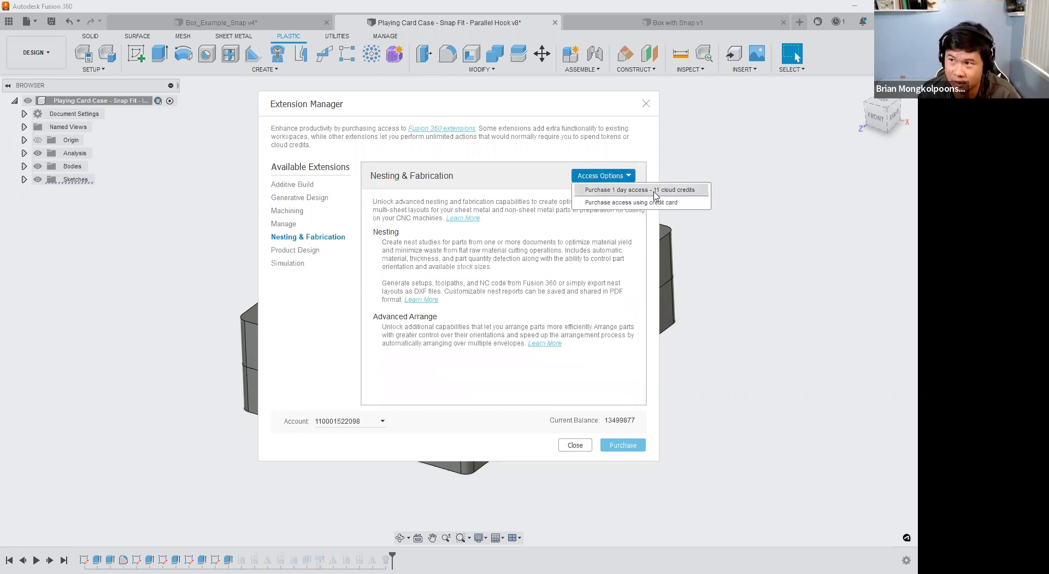
pyautogui.click(316, 251)
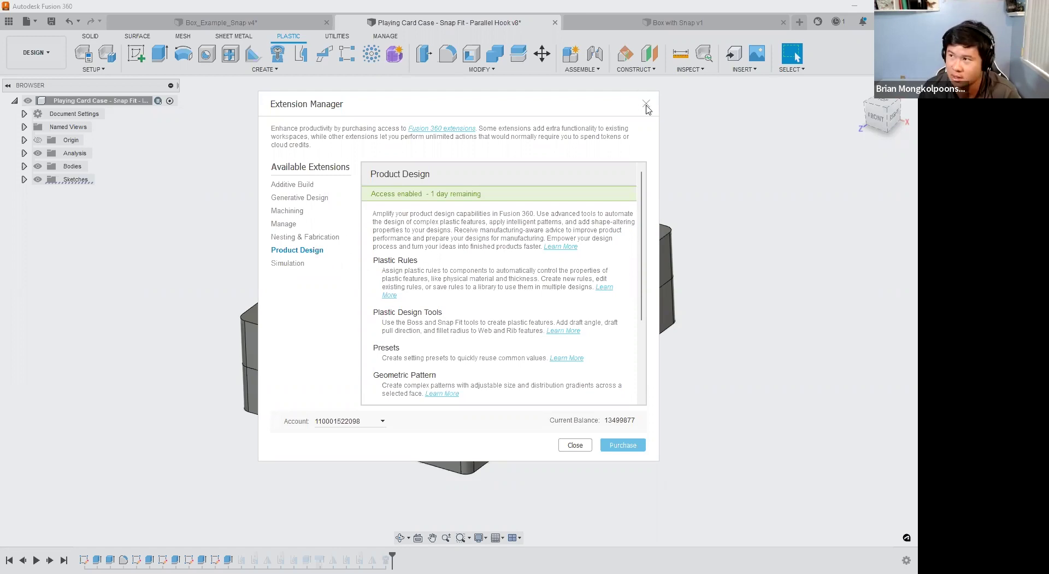
pyautogui.click(575, 445)
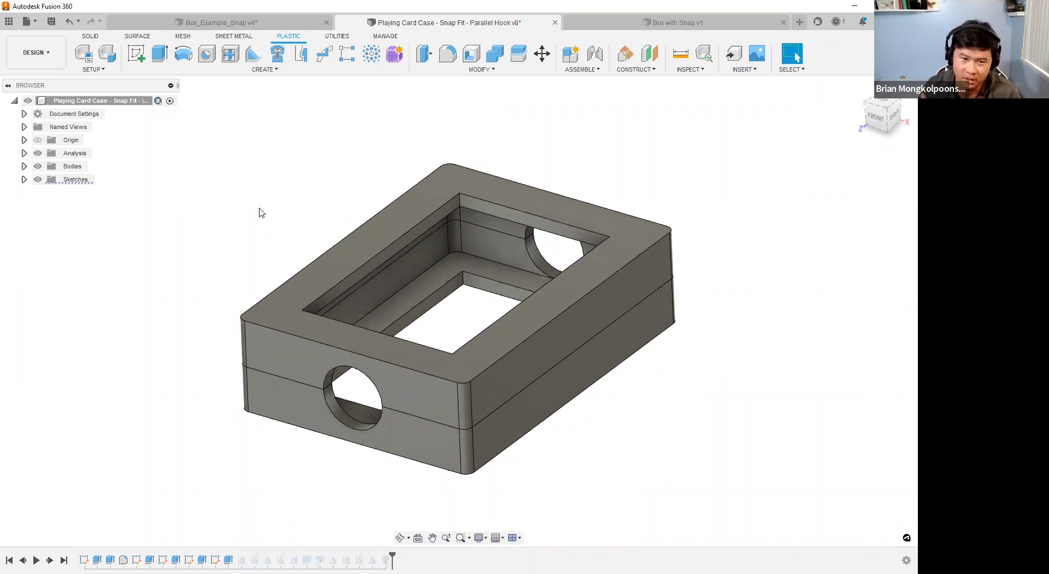
# Inspect the properties of the in-design ABS (1.5mm) rule in Assign Plastic Rule without assigning it.
pyautogui.click(93, 37)
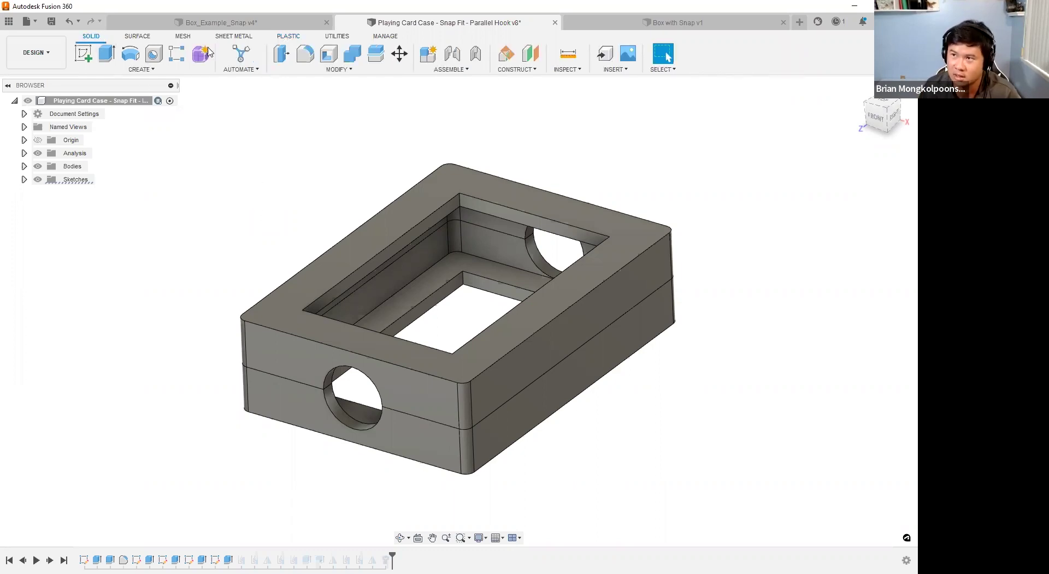
pyautogui.click(289, 37)
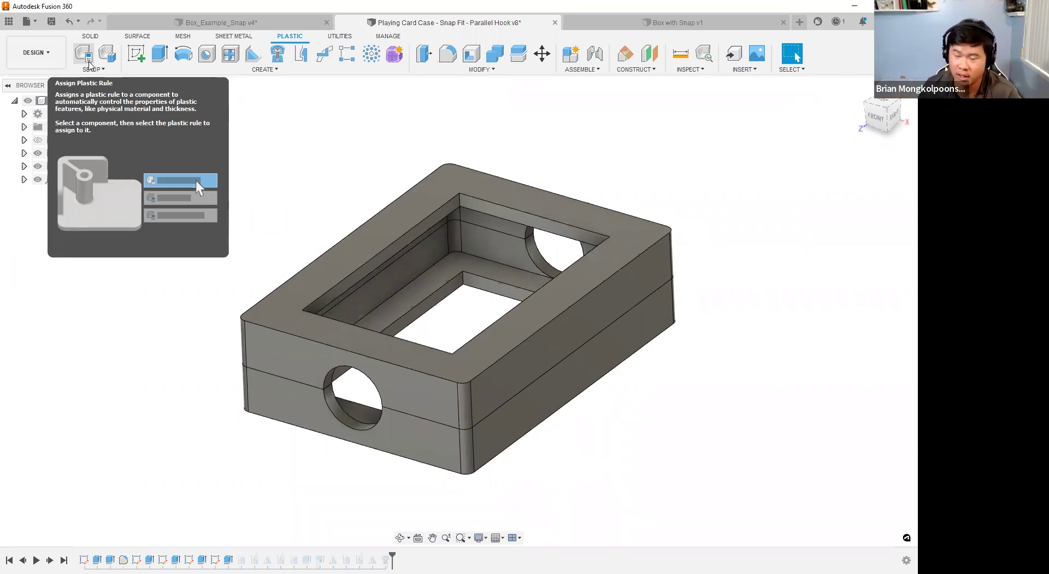
pyautogui.click(89, 64)
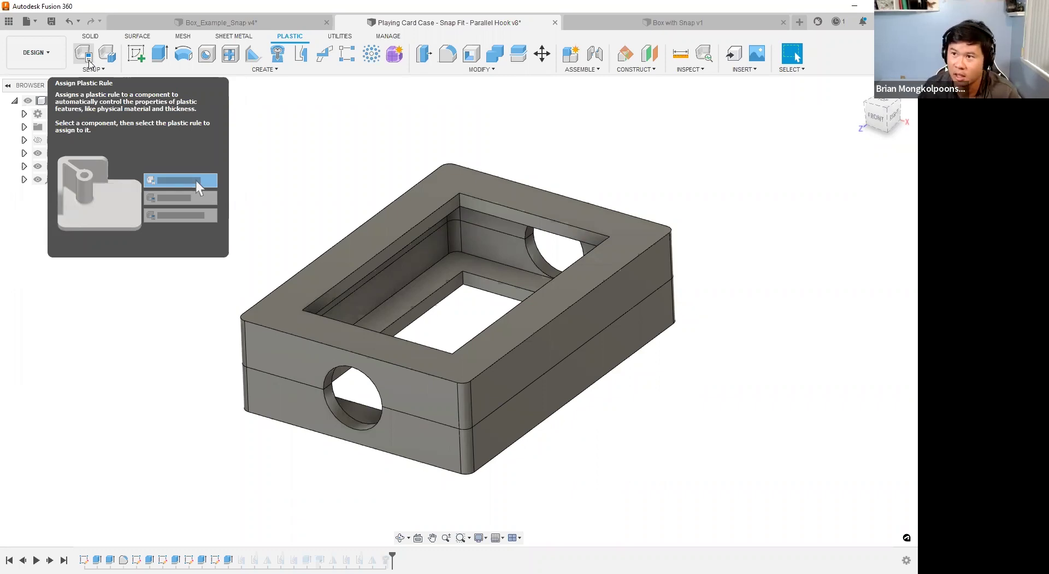
pyautogui.click(715, 191)
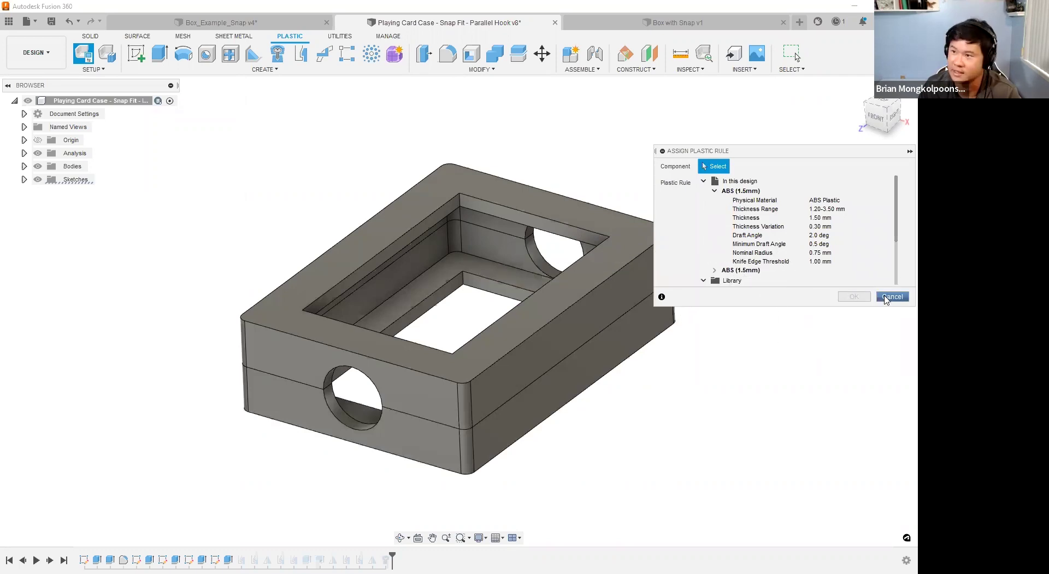
pyautogui.click(885, 298)
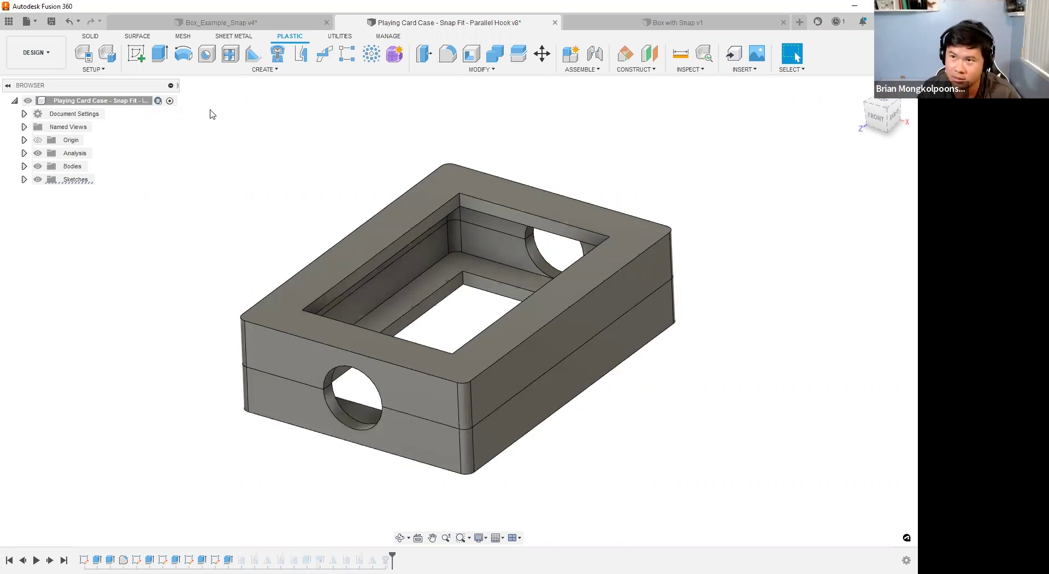
# Recheck the in-design ABS (1.5mm) rule and view the list of rules in Manage Plastic Rules.
pyautogui.click(84, 54)
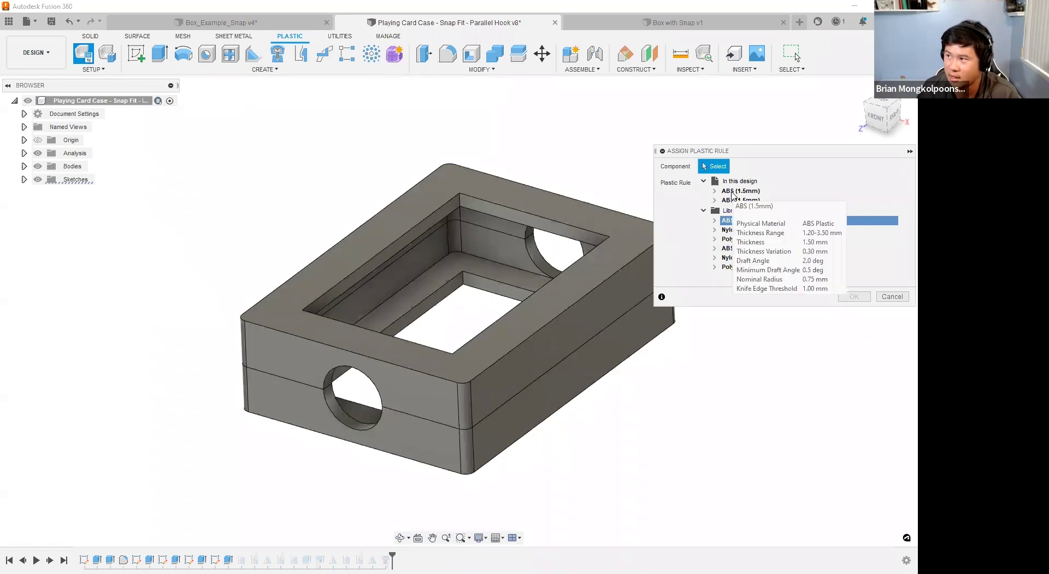
pyautogui.click(733, 191)
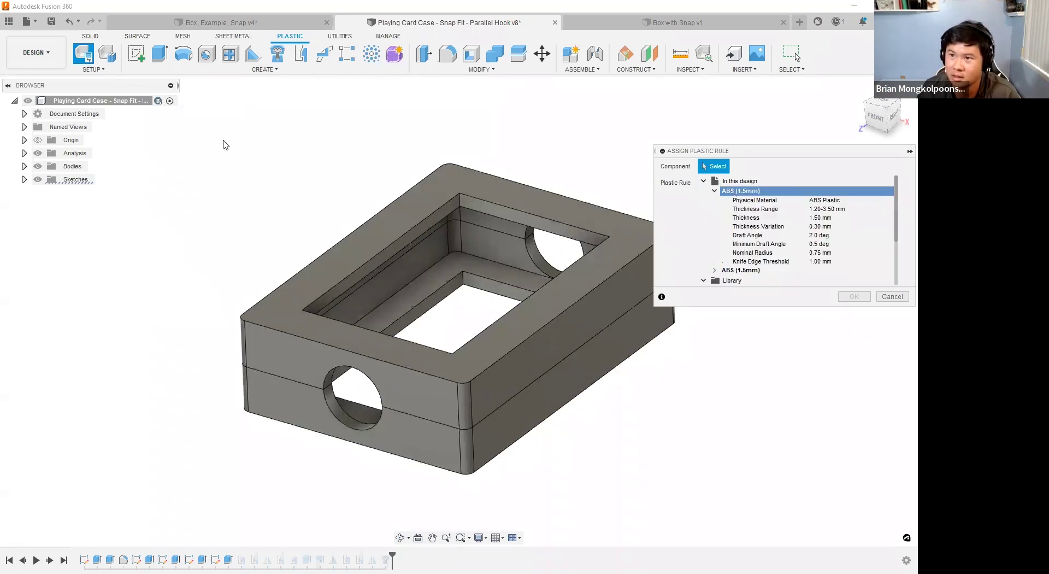
pyautogui.click(890, 297)
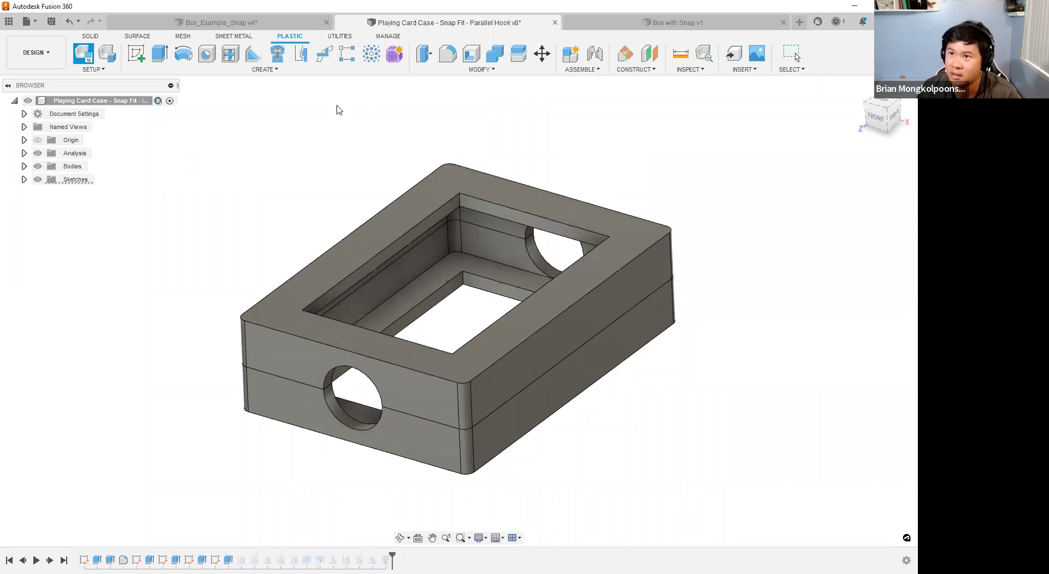
pyautogui.click(113, 58)
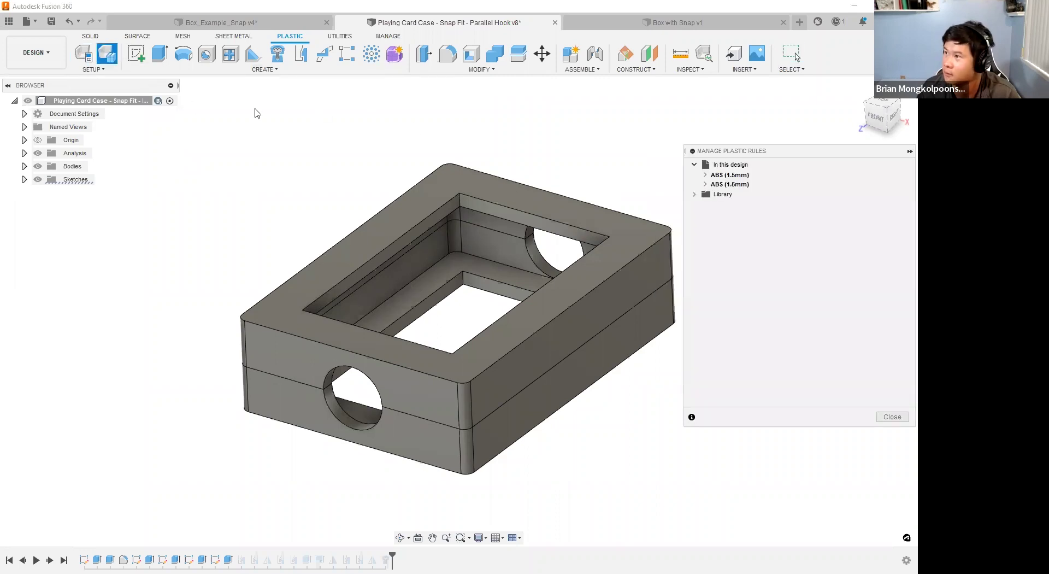
pyautogui.click(885, 419)
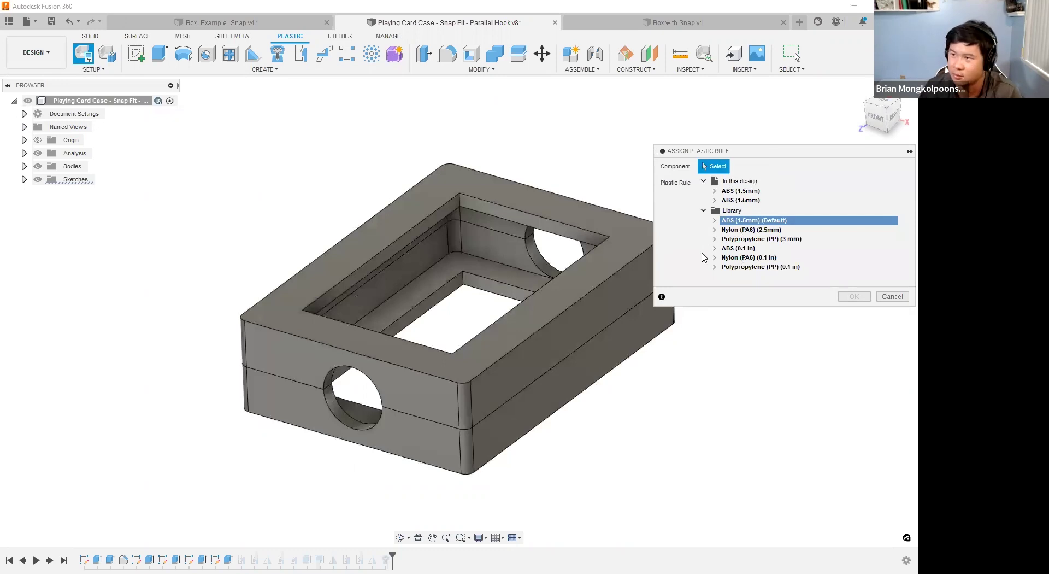
# Read the built-in help and tips for the Assign Plastic Rule command, enlarging the help window.
pyautogui.click(661, 296)
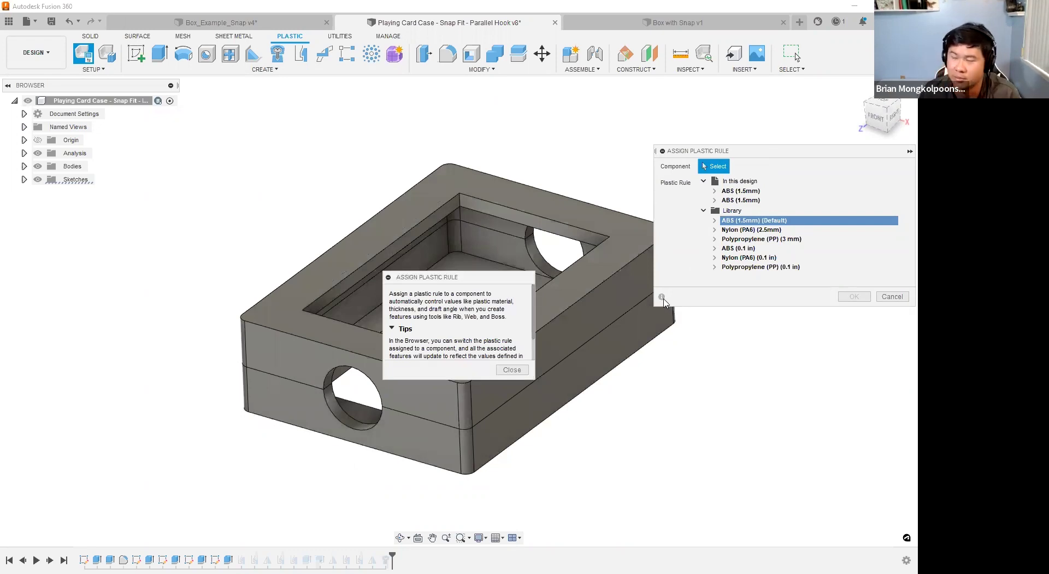
pyautogui.moveTo(533, 378); pyautogui.dragTo(587, 404)
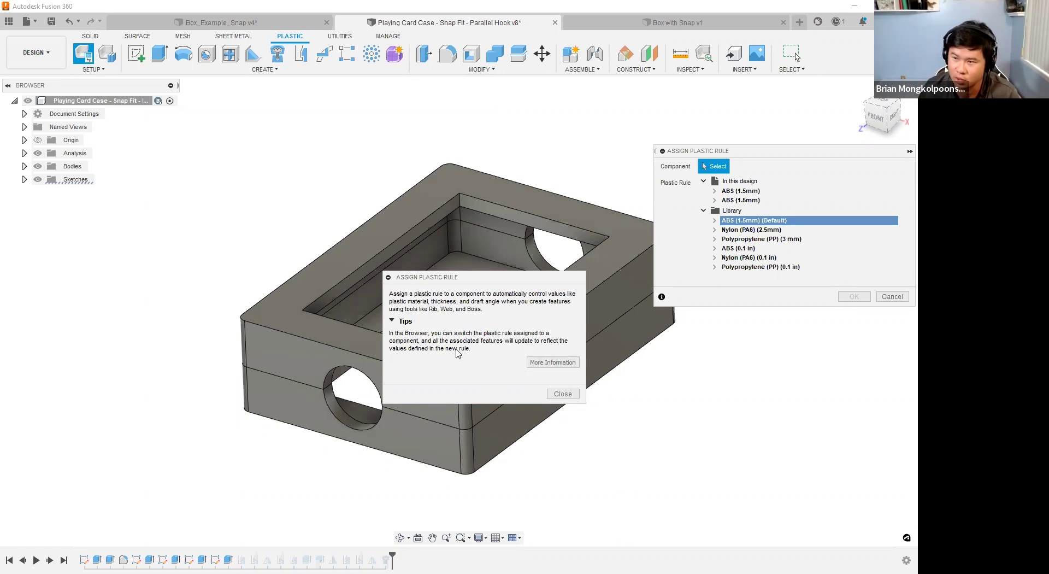
pyautogui.click(563, 393)
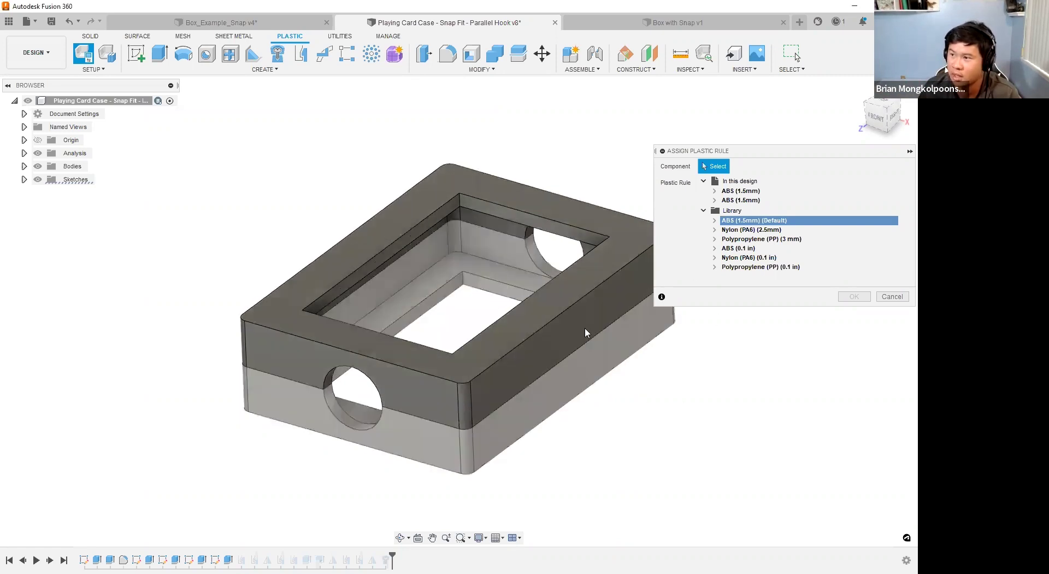
# Assign the first in-design ABS (1.5mm) plastic rule to the playing card case component.
pyautogui.click(571, 309)
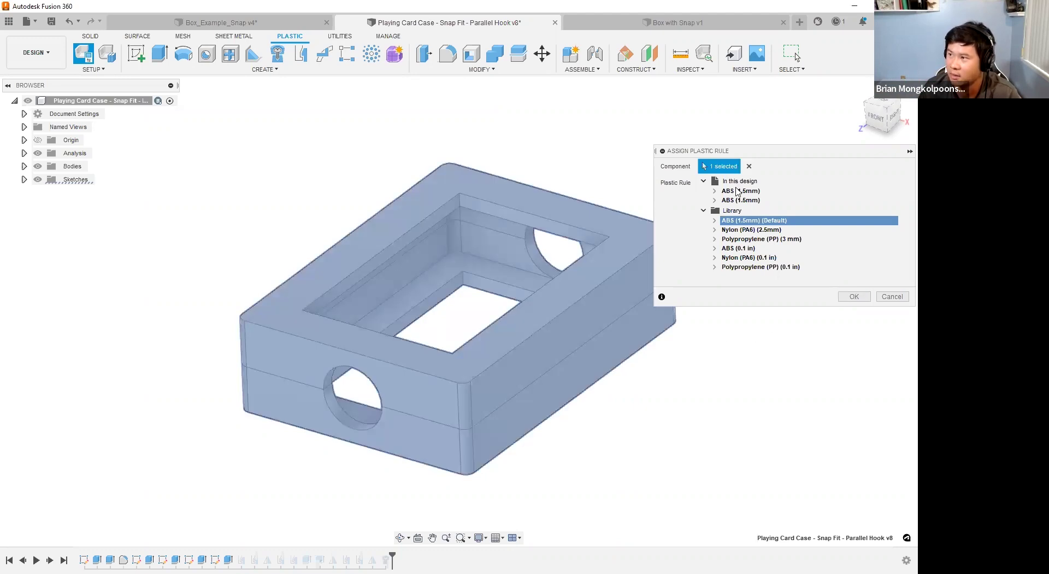
pyautogui.click(737, 191)
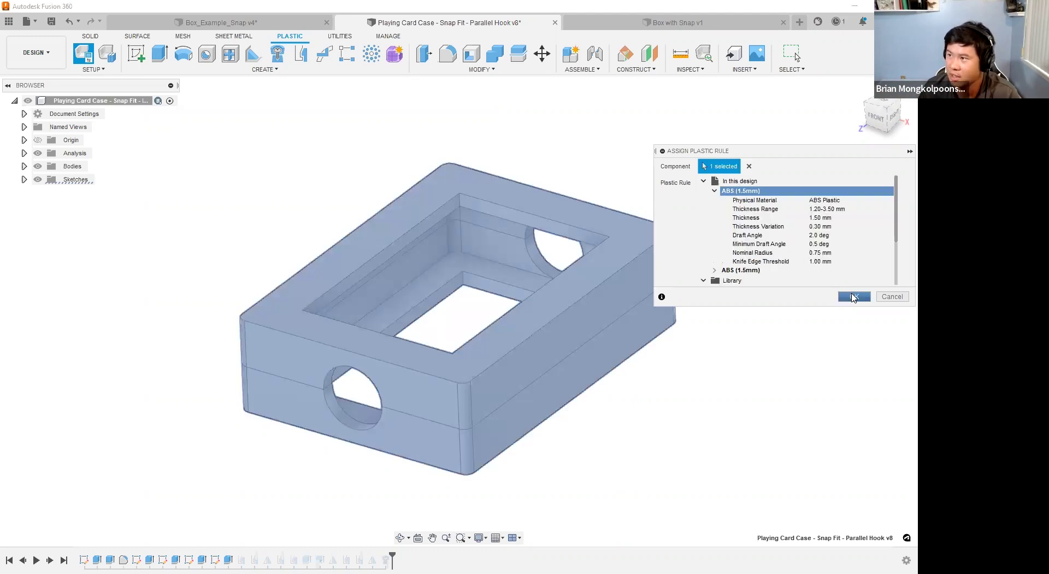
pyautogui.click(854, 297)
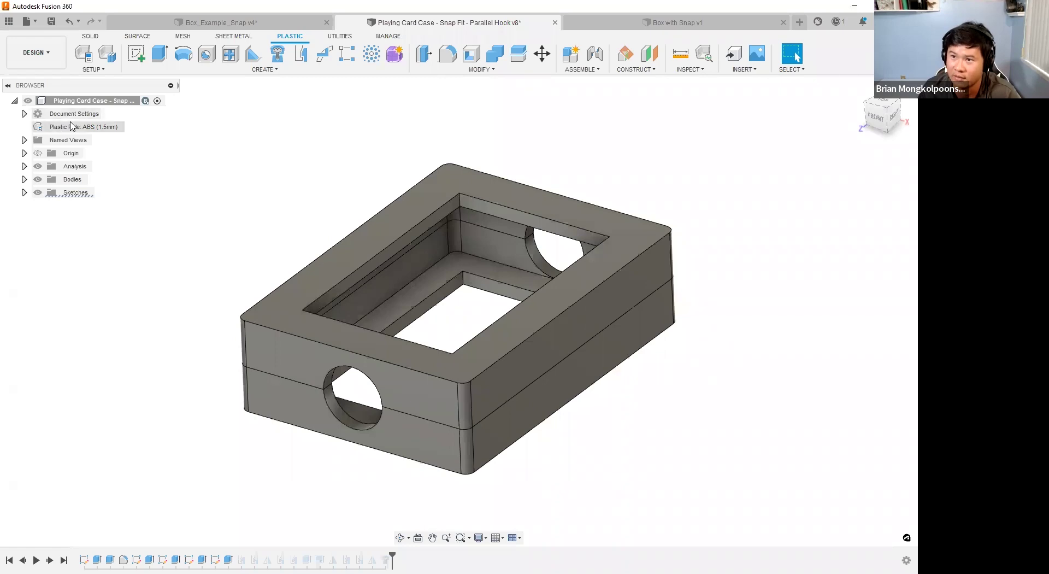
pyautogui.moveTo(76, 129)
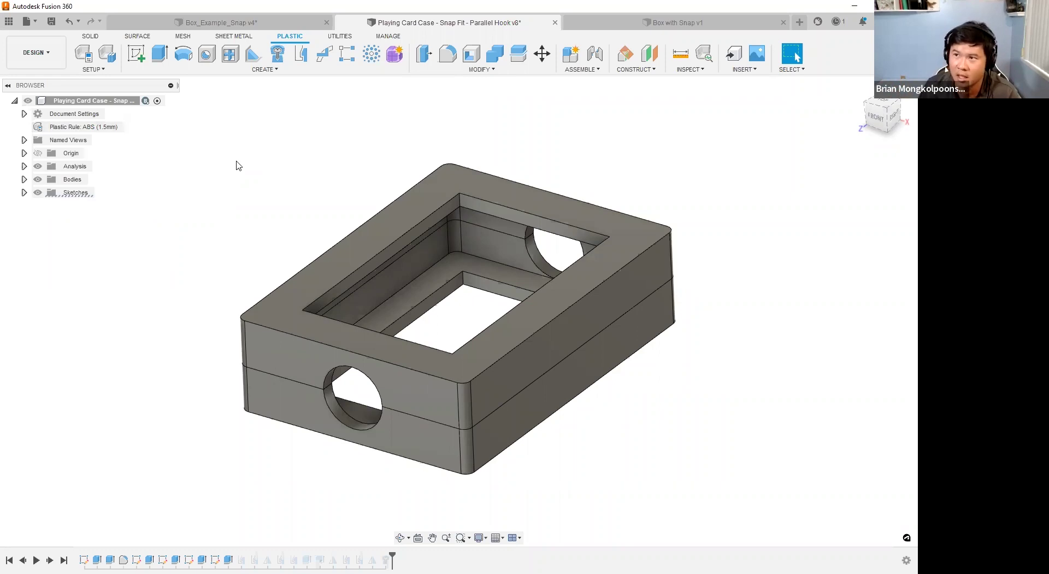
pyautogui.click(300, 57)
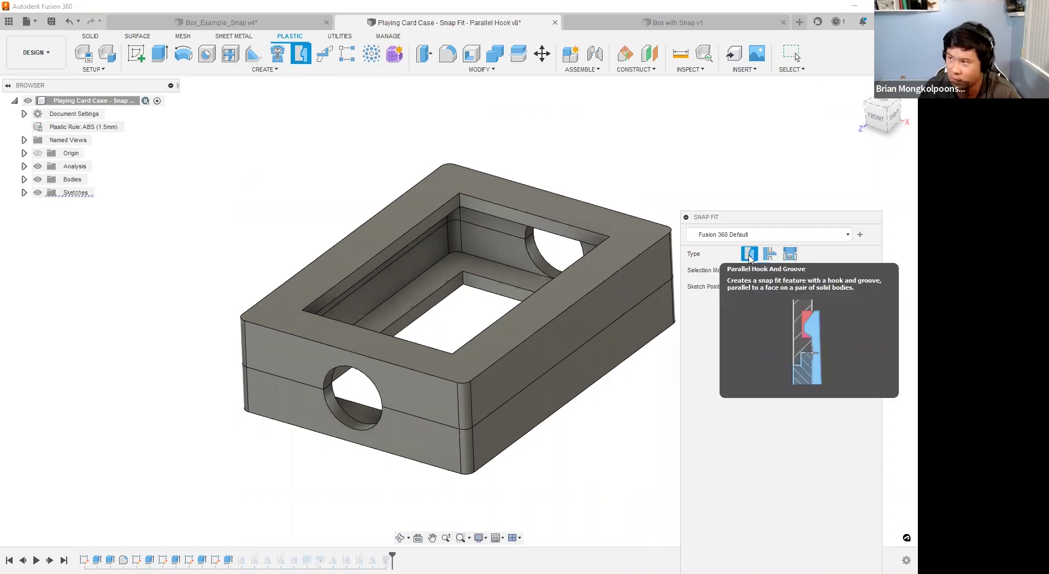
pyautogui.moveTo(756, 220); pyautogui.dragTo(744, 186)
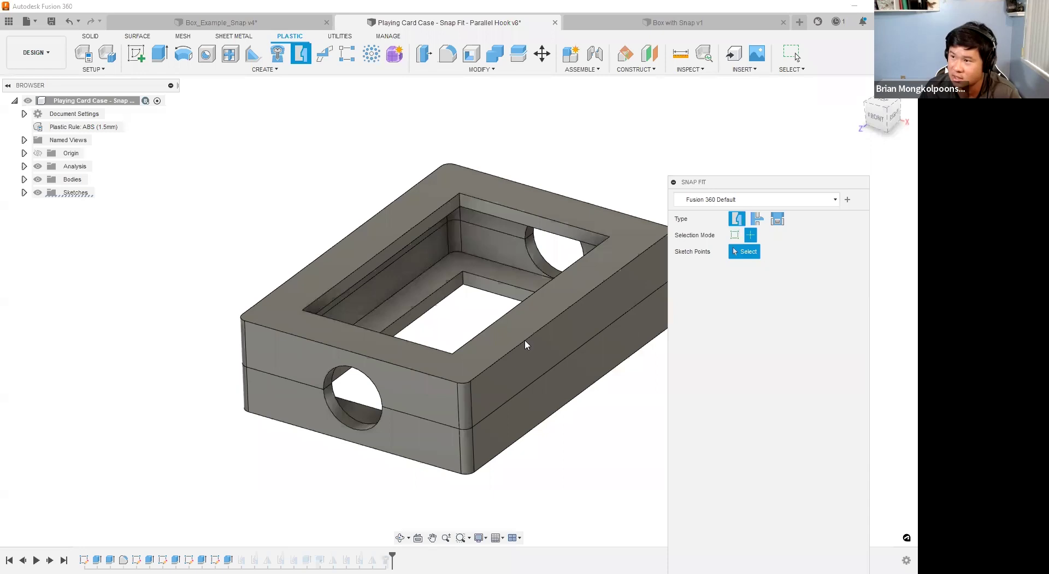
pyautogui.scroll(-2, 101, 355)
pyautogui.scroll(3, 261, 322)
pyautogui.scroll(-2, 224, 374)
pyautogui.scroll(2, 274, 352)
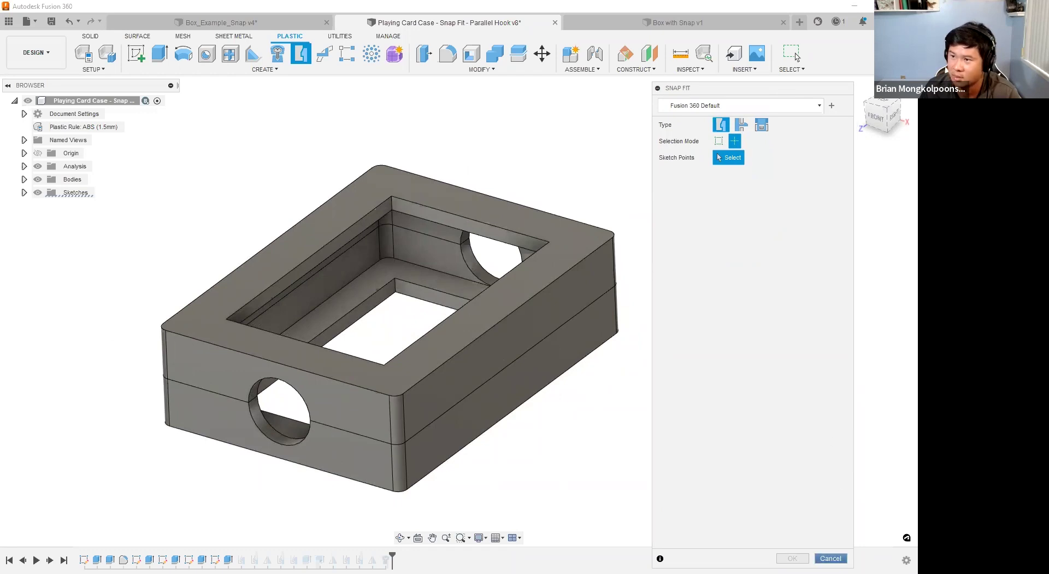
pyautogui.click(830, 558)
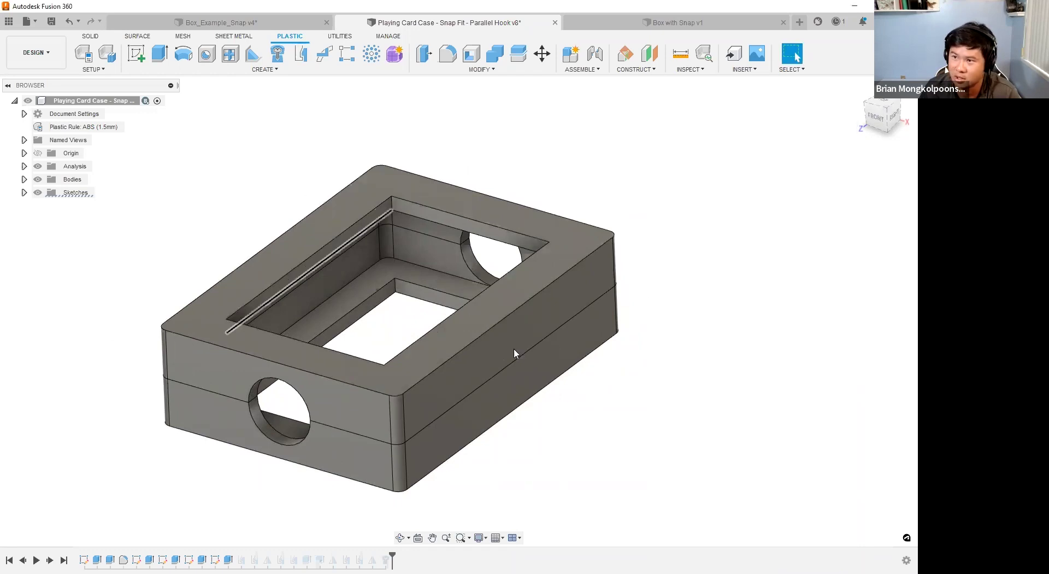
# Hide Body3 and start a new sketch on the upper rim face of Body1.
pyautogui.click(135, 55)
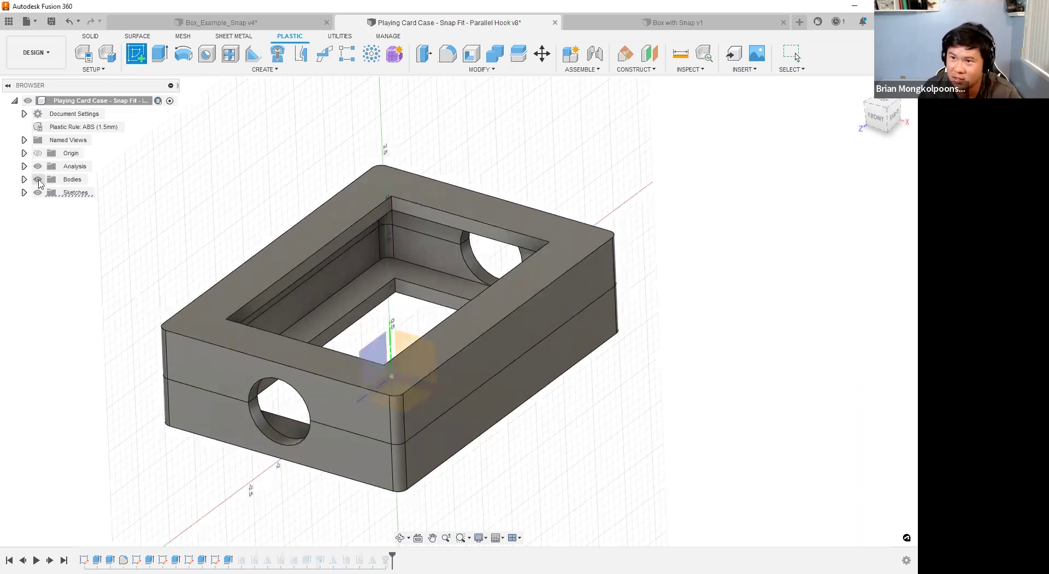
pyautogui.click(24, 179)
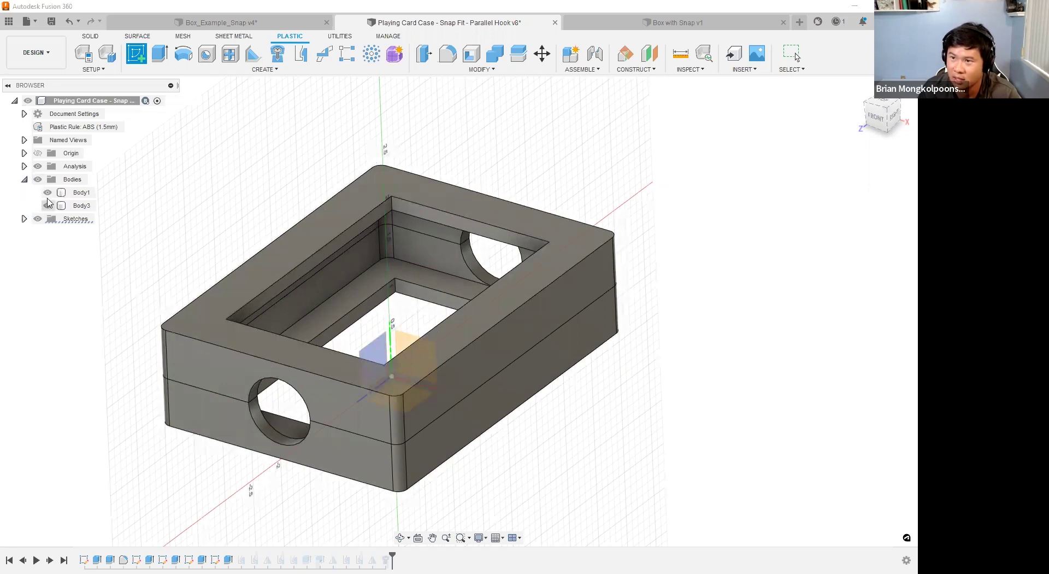
pyautogui.click(47, 205)
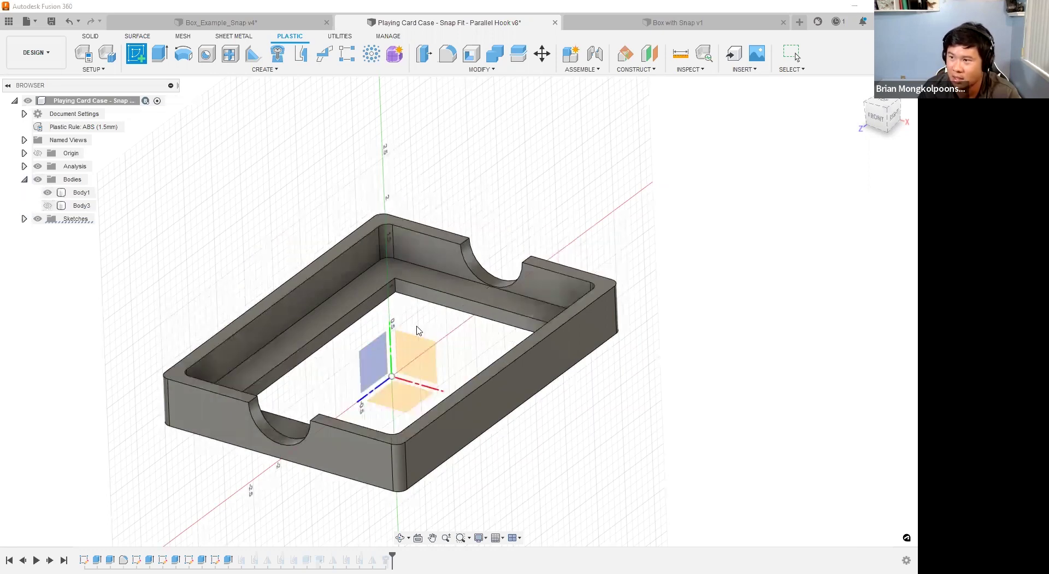
pyautogui.click(473, 387)
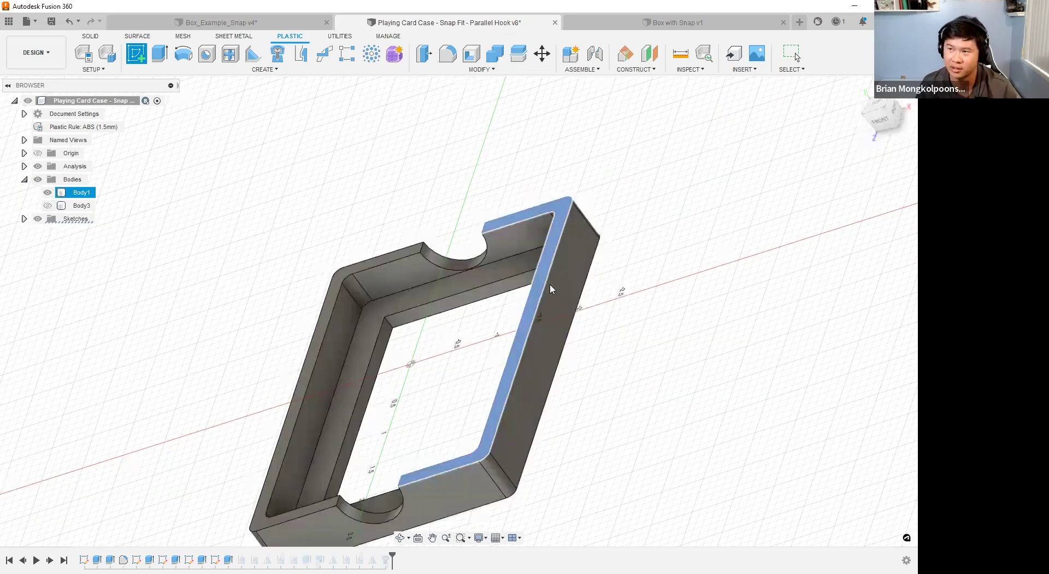
pyautogui.click(550, 285)
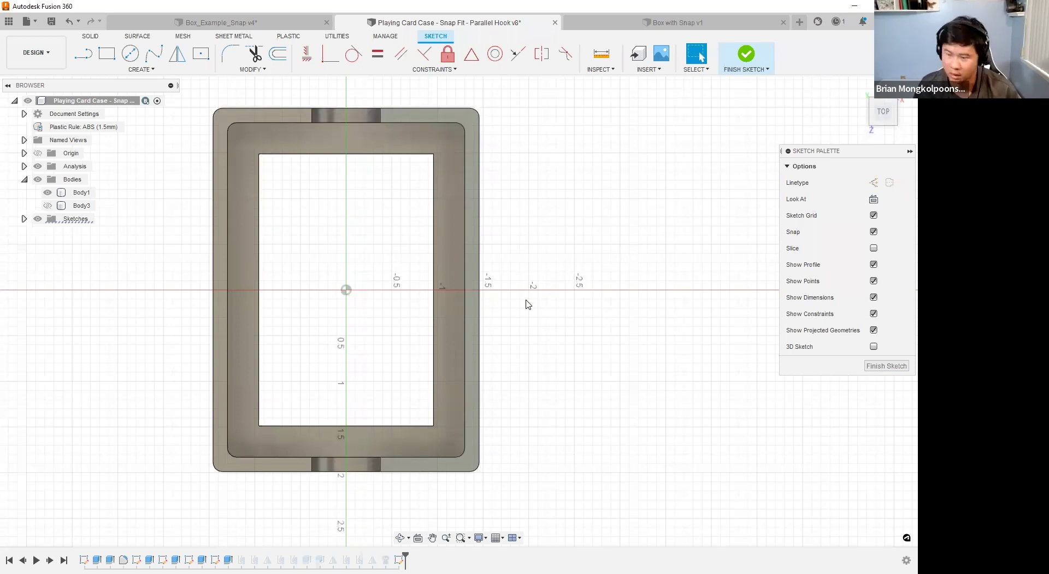
# Sketch a line across the right long wall's rim from inner to outer edge, along the horizontal axis through the origin.
pyautogui.press('l')
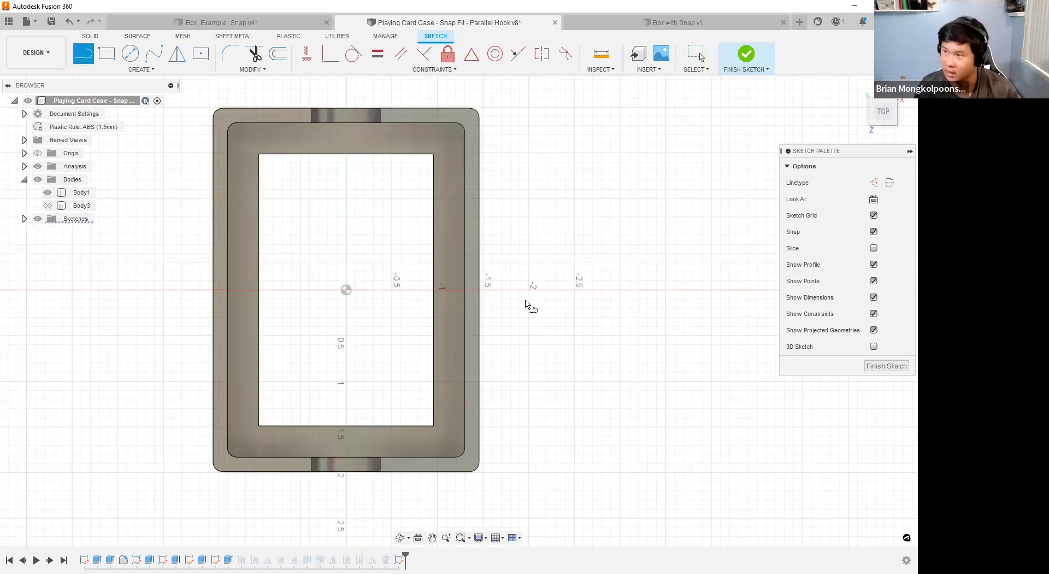
pyautogui.click(466, 290)
pyautogui.click(480, 290)
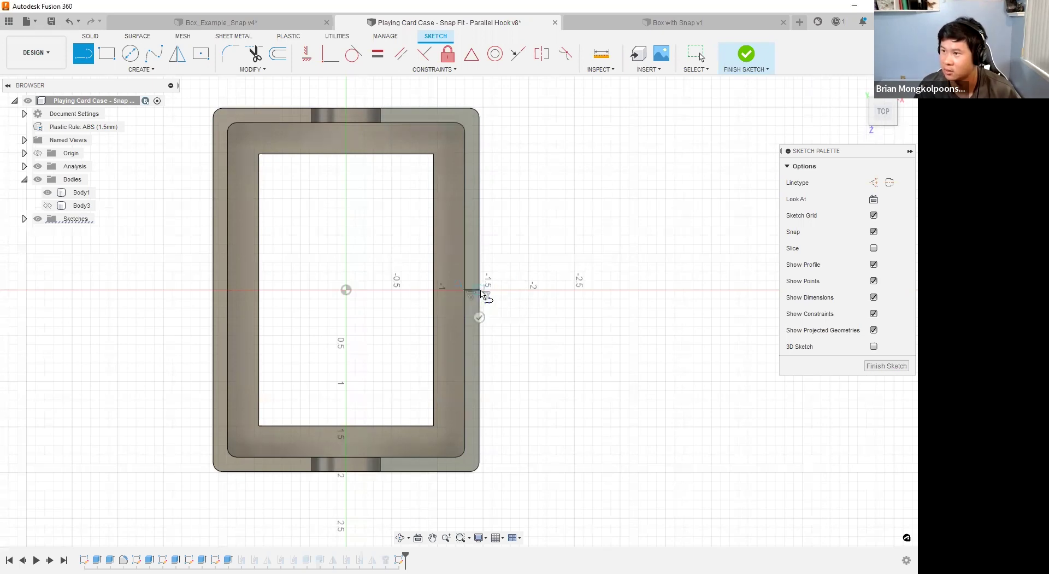
# End the line command and finish the rim sketch.
pyautogui.press('Escape')
pyautogui.scroll(4, 476, 290)
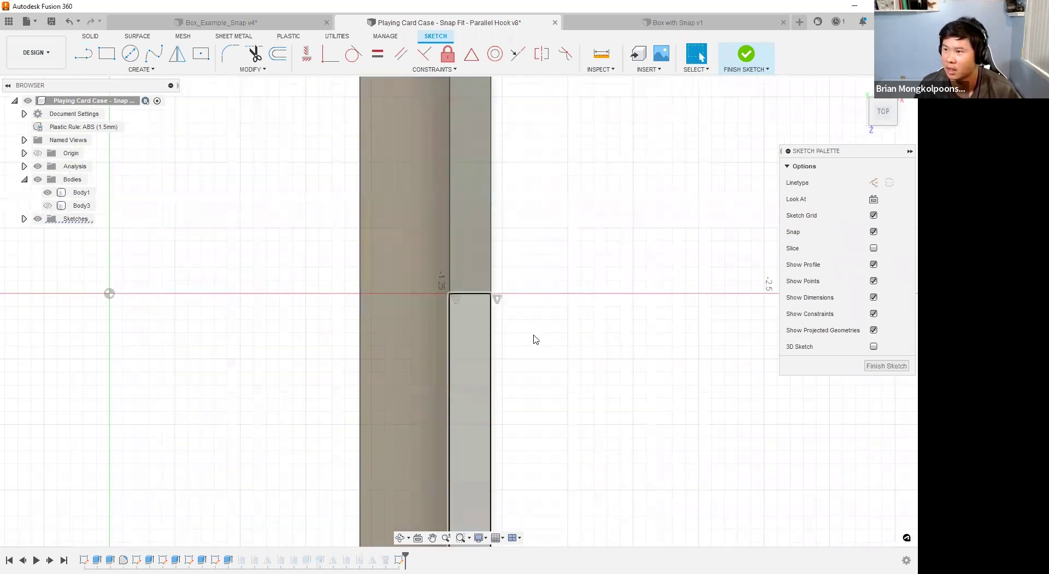
pyautogui.click(887, 366)
pyautogui.scroll(-4, 621, 342)
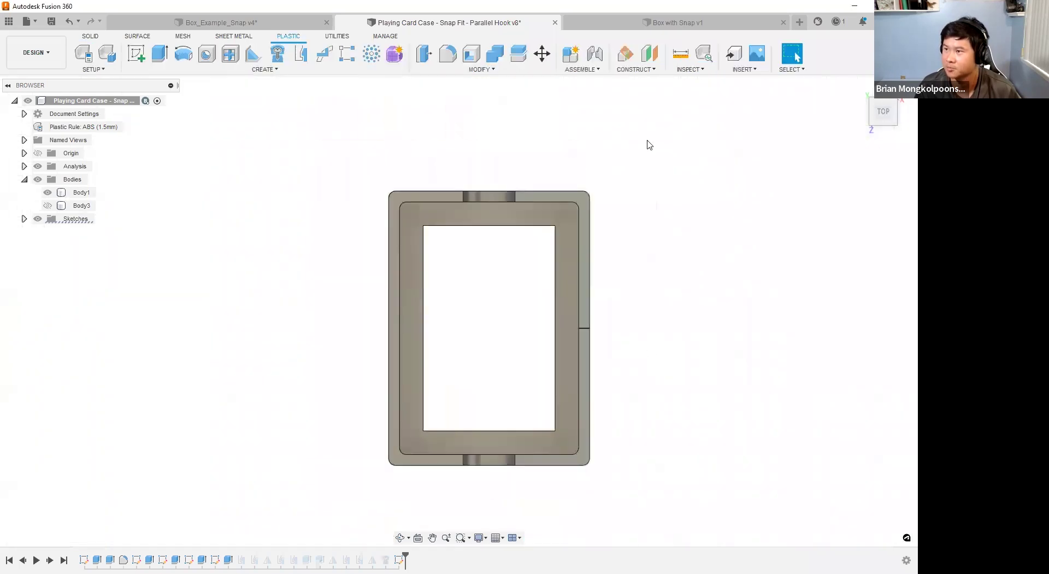
pyautogui.click(859, 88)
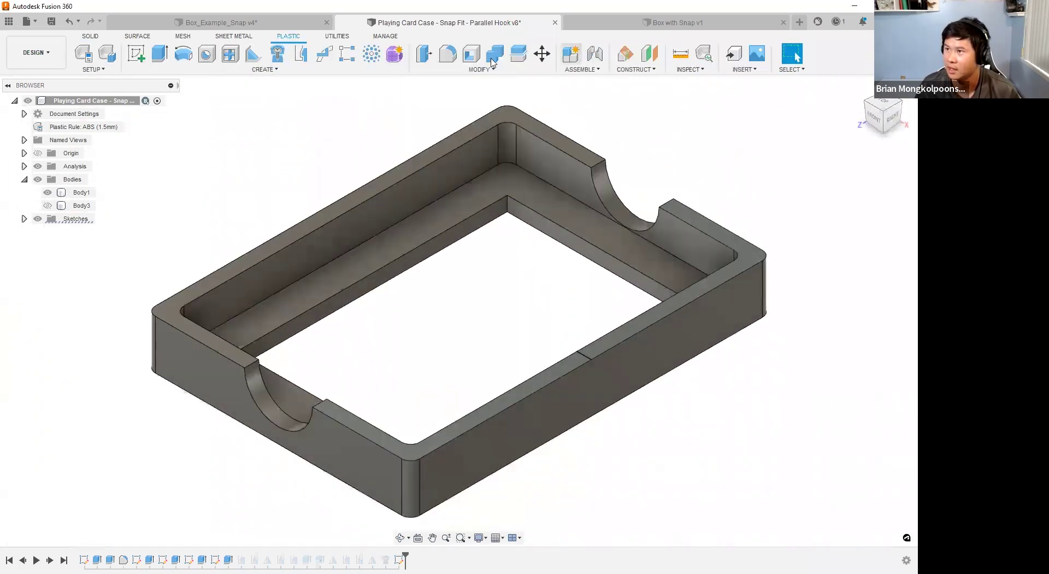
# Start a Snap Fit at the sketch line's outer endpoint, show Body3, and assign the two case bodies to hook and groove.
pyautogui.click(301, 54)
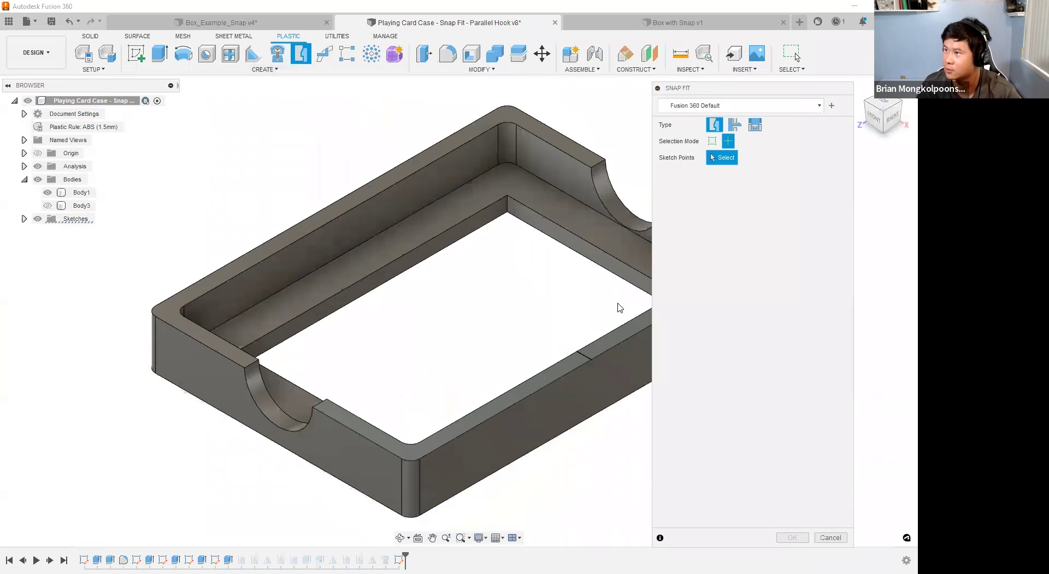
pyautogui.scroll(3, 512, 364)
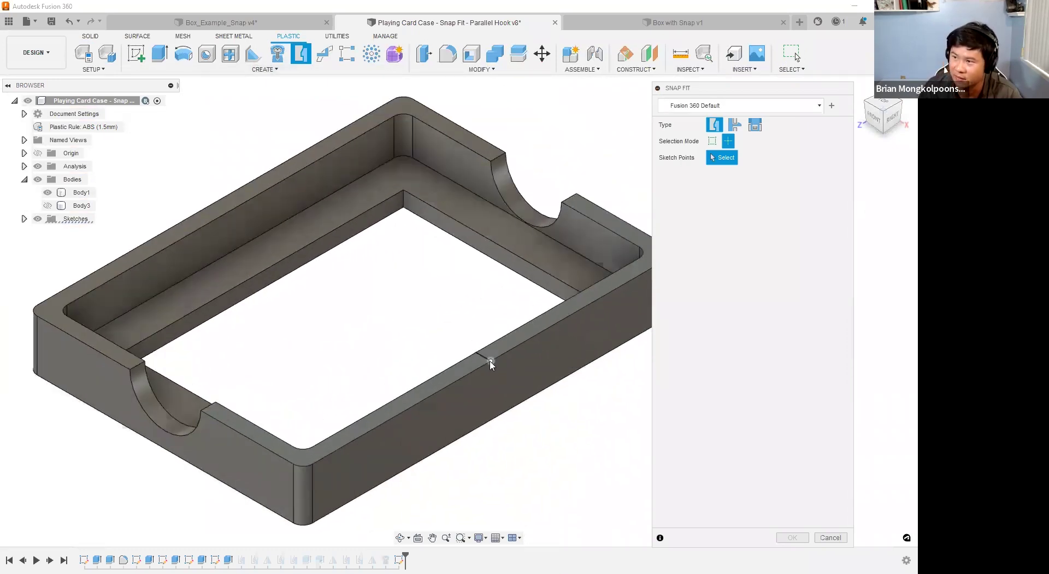
pyautogui.click(490, 361)
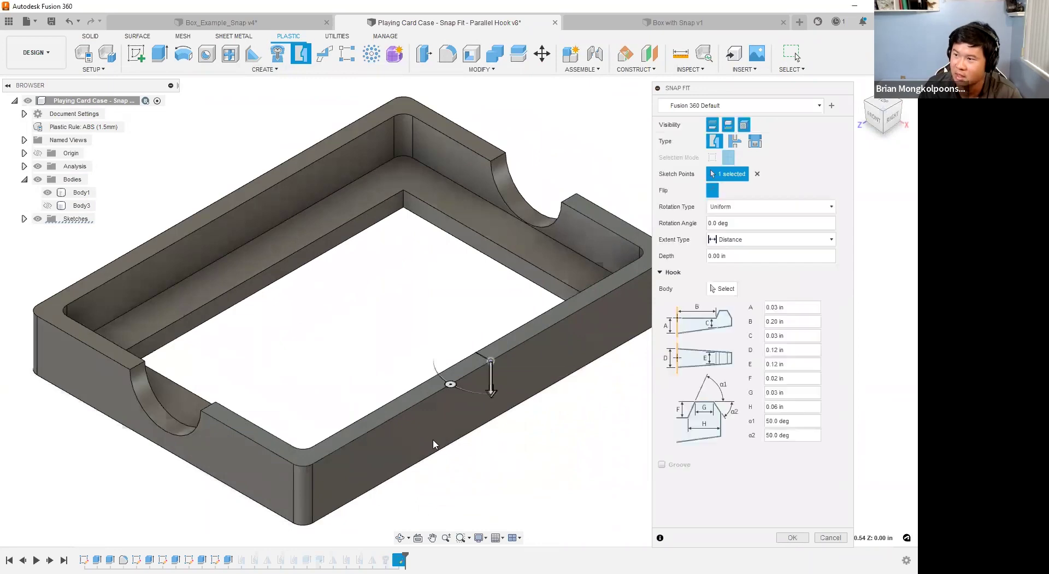
pyautogui.scroll(-2, 381, 409)
pyautogui.click(49, 206)
pyautogui.scroll(3, 544, 404)
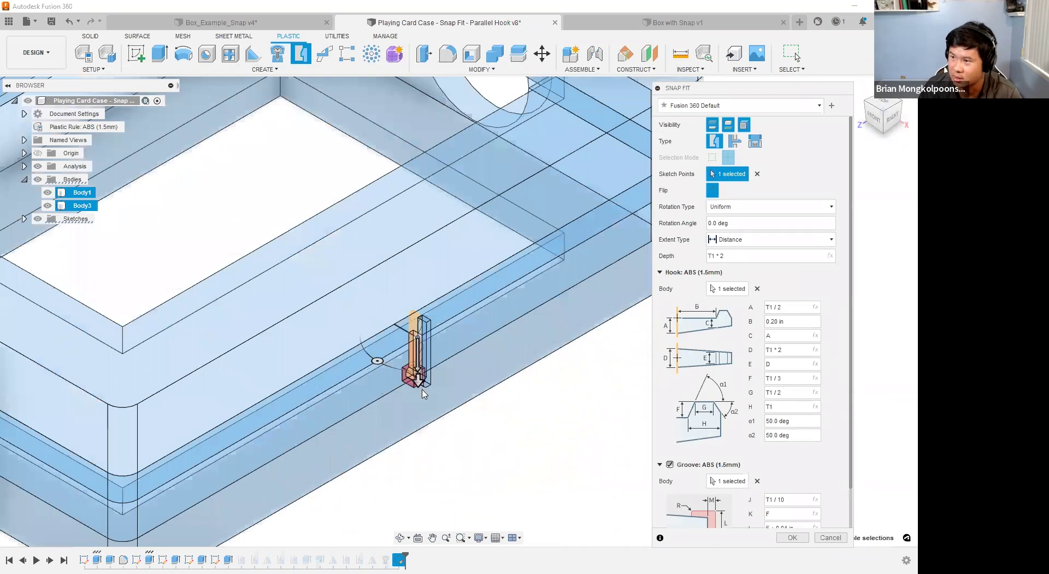
# Examine the snap fit preview on the long wall with the transparency options turned off, and turn them all back on.
pyautogui.scroll(4, 423, 394)
pyautogui.scroll(-5, 486, 393)
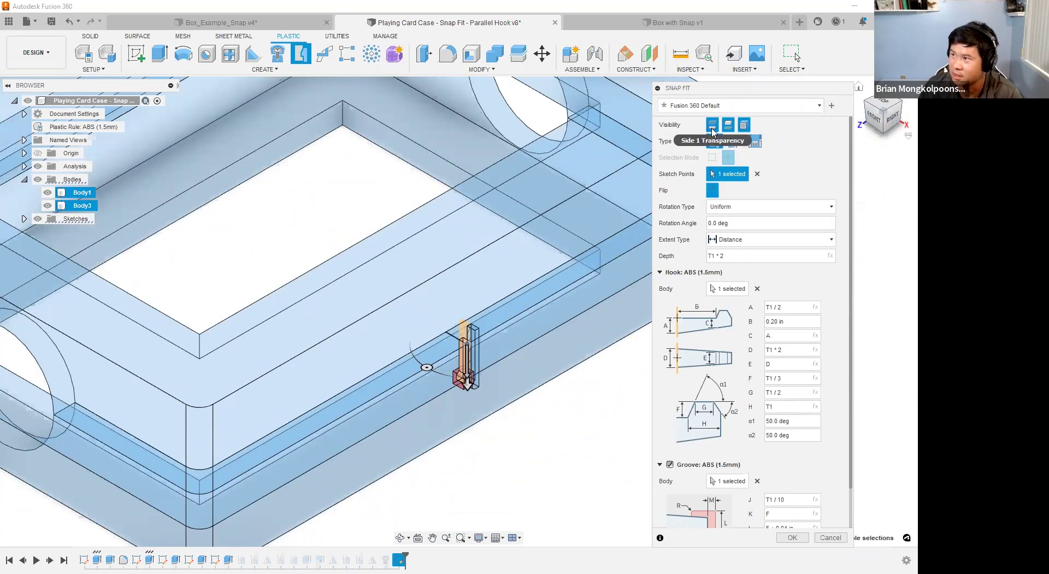
pyautogui.click(875, 116)
pyautogui.click(712, 125)
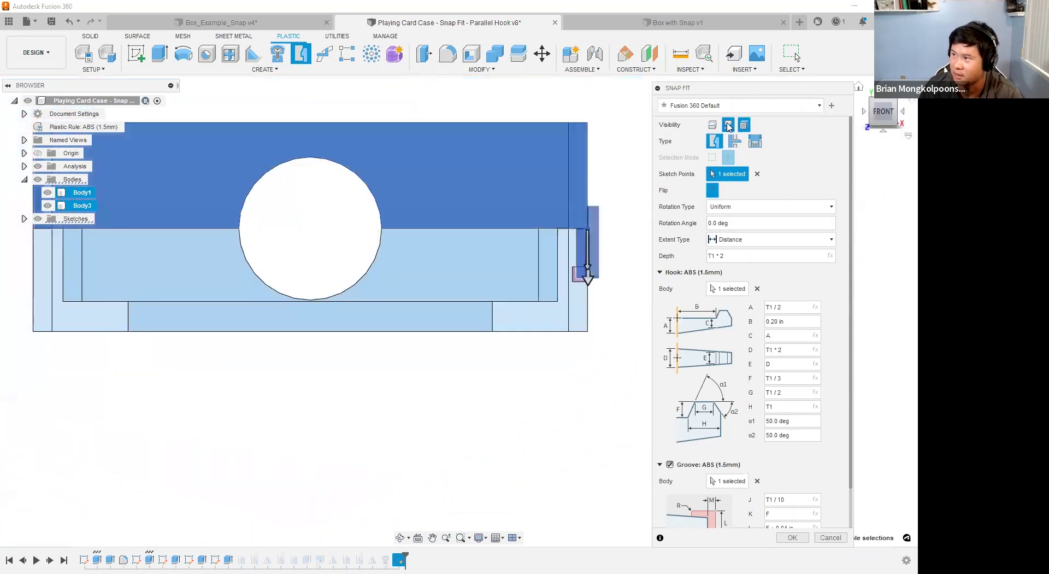
pyautogui.click(729, 124)
pyautogui.click(744, 125)
pyautogui.scroll(3, 581, 281)
pyautogui.scroll(-2, 443, 287)
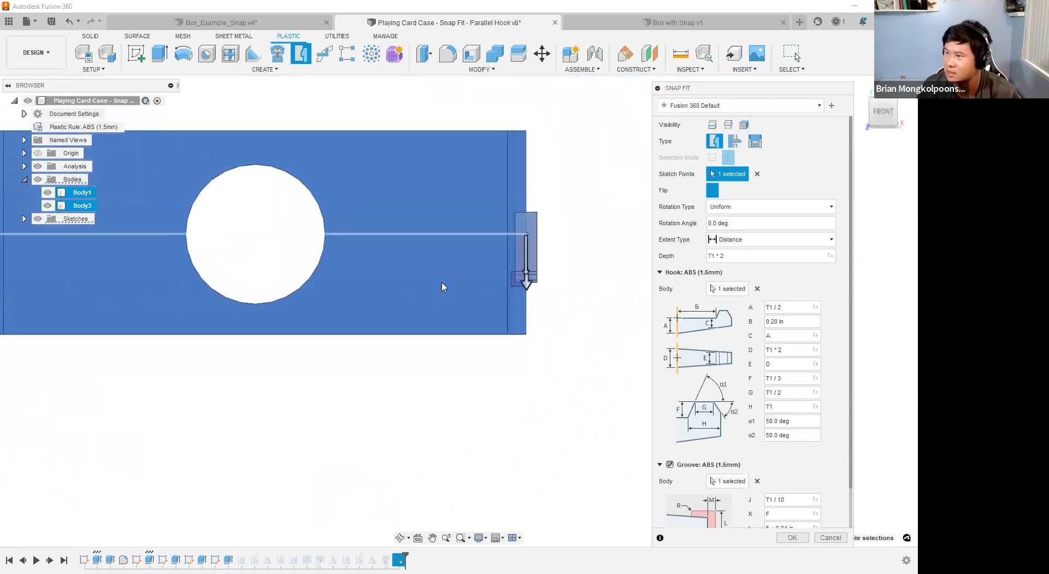
pyautogui.scroll(3, 541, 262)
pyautogui.keyDown('shift'); pyautogui.moveTo(569, 277); pyautogui.dragTo(539, 295, button='middle'); pyautogui.keyUp('shift')
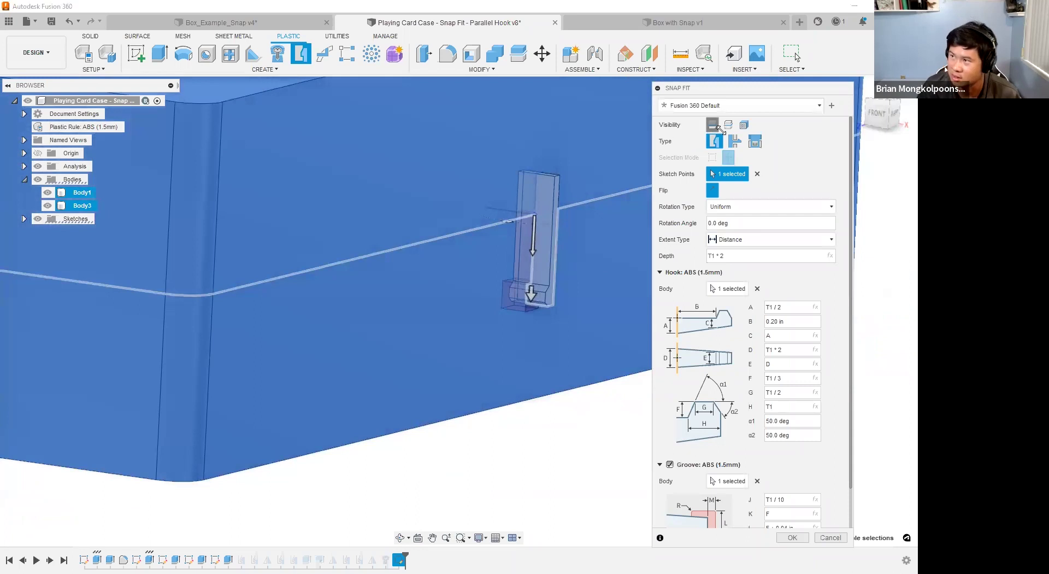
pyautogui.click(728, 125)
pyautogui.click(743, 124)
pyautogui.keyDown('shift'); pyautogui.moveTo(559, 301); pyautogui.dragTo(501, 295, button='middle'); pyautogui.keyUp('shift')
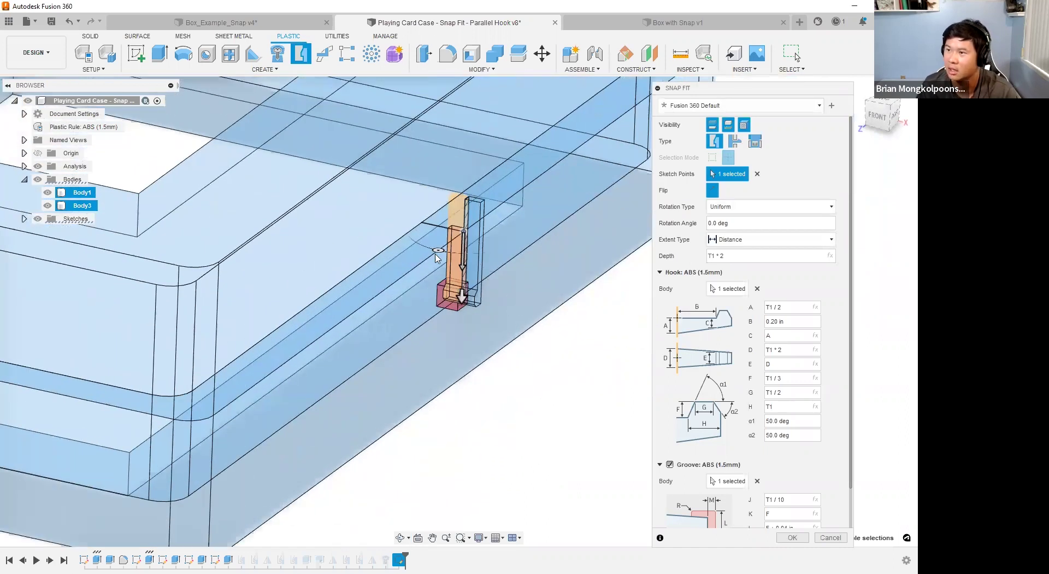
# Rotate the snap fit by 90 degrees, flip its direction and create the feature.
pyautogui.moveTo(441, 247); pyautogui.dragTo(414, 223)
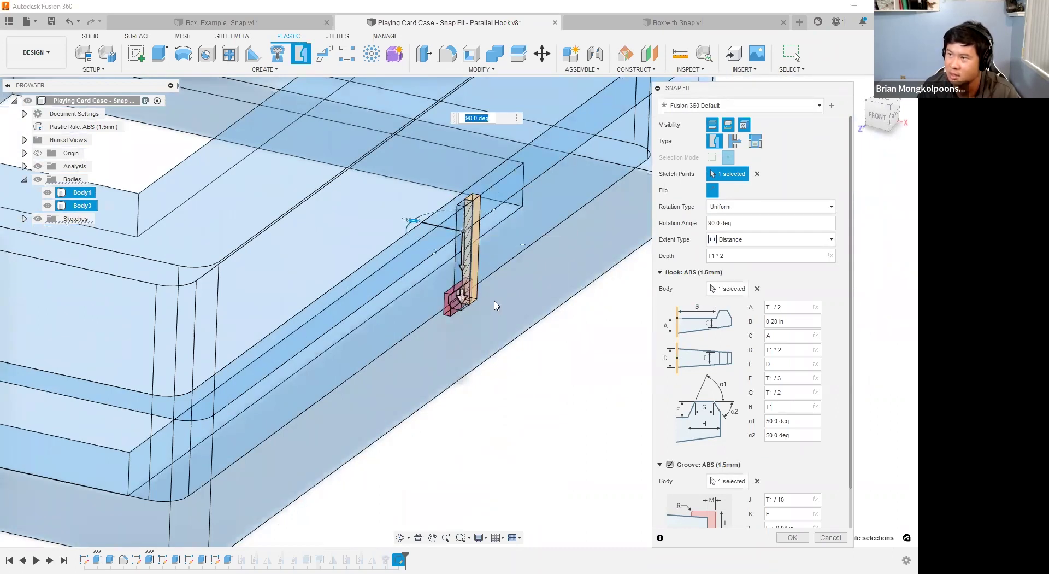
pyautogui.scroll(-3, 473, 300)
pyautogui.scroll(2, 481, 295)
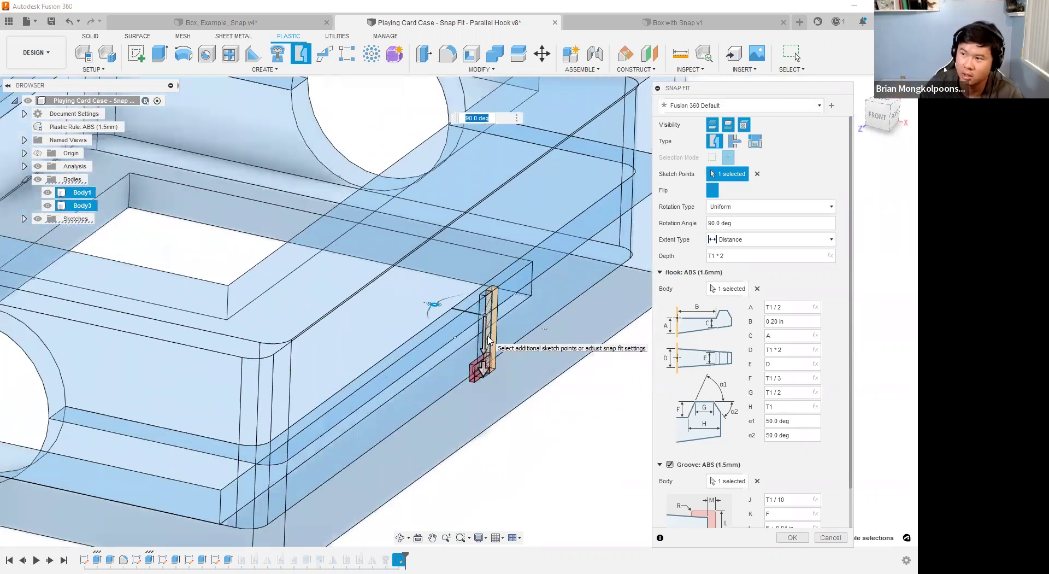
pyautogui.click(712, 191)
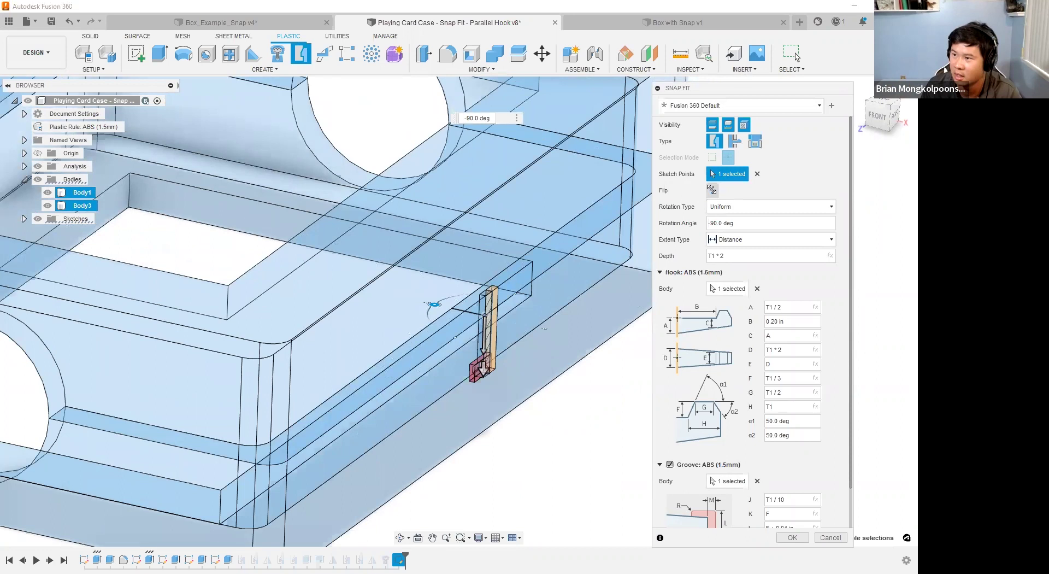
pyautogui.click(792, 538)
# Hide Body3 and examine the hook on Body1 from the front.
pyautogui.scroll(3, 508, 333)
pyautogui.moveTo(636, 465); pyautogui.dragTo(665, 507, button='middle')
pyautogui.scroll(-1, 677, 455)
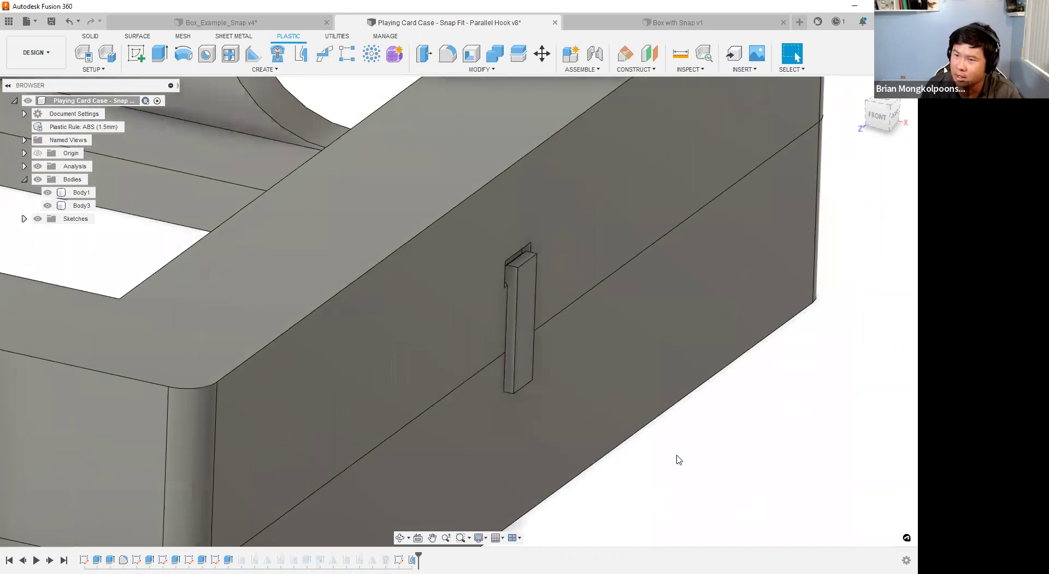
pyautogui.click(47, 206)
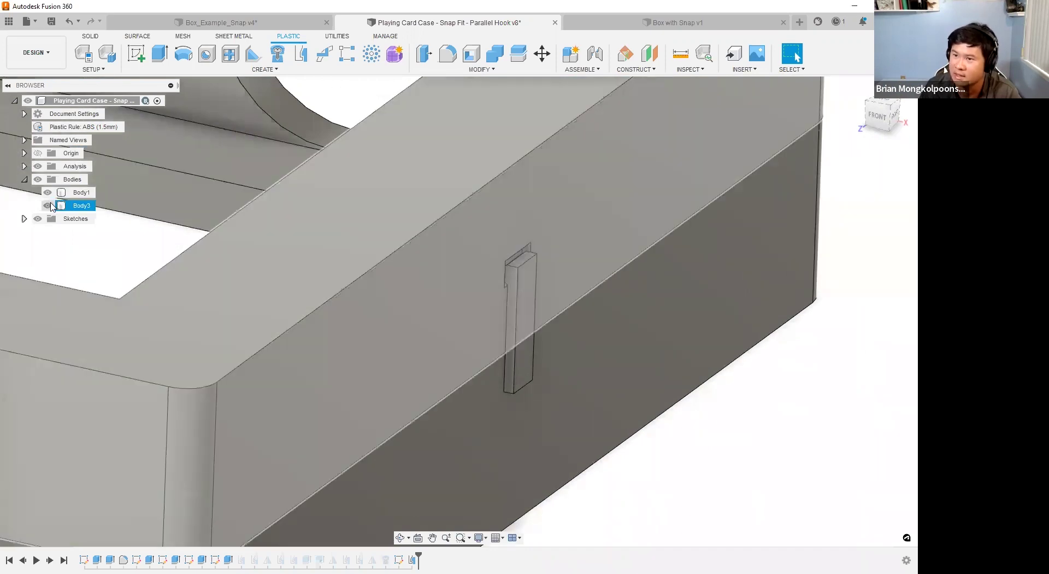
pyautogui.click(877, 116)
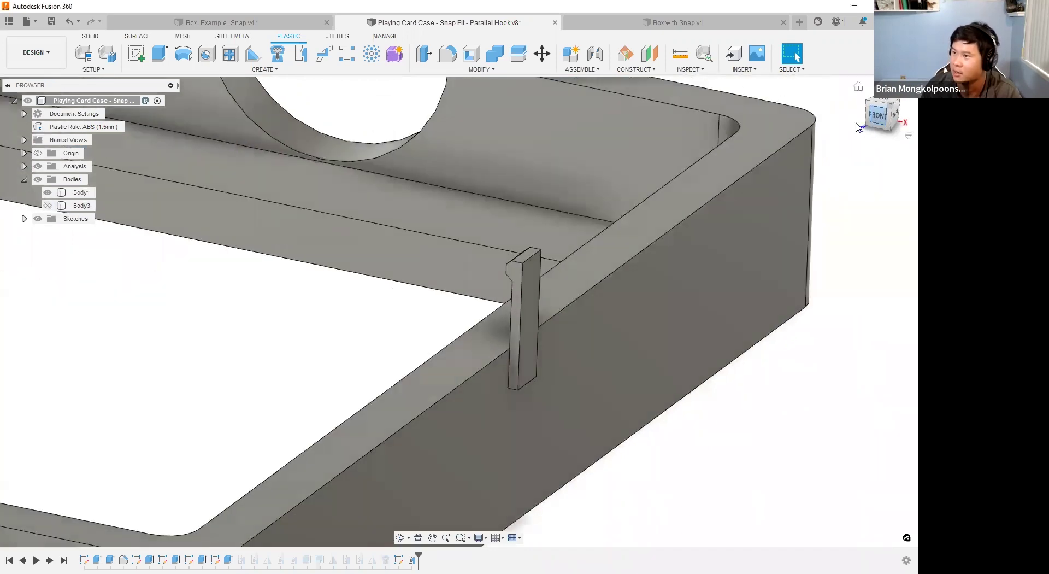
pyautogui.scroll(4, 519, 289)
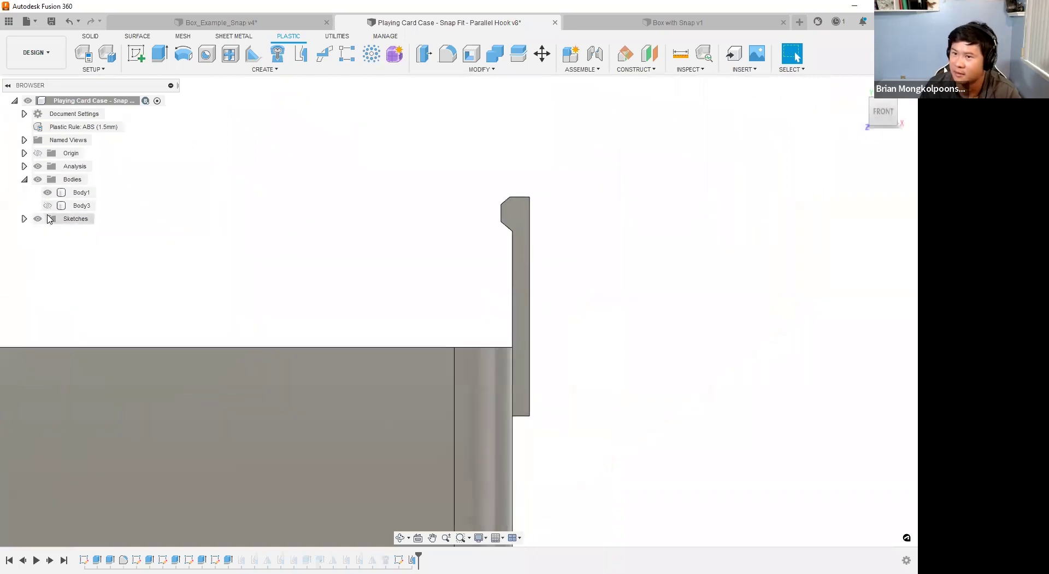
# Show Body3, hide Body1, and examine the groove cut in Body3's long wall.
pyautogui.click(48, 206)
pyautogui.click(48, 194)
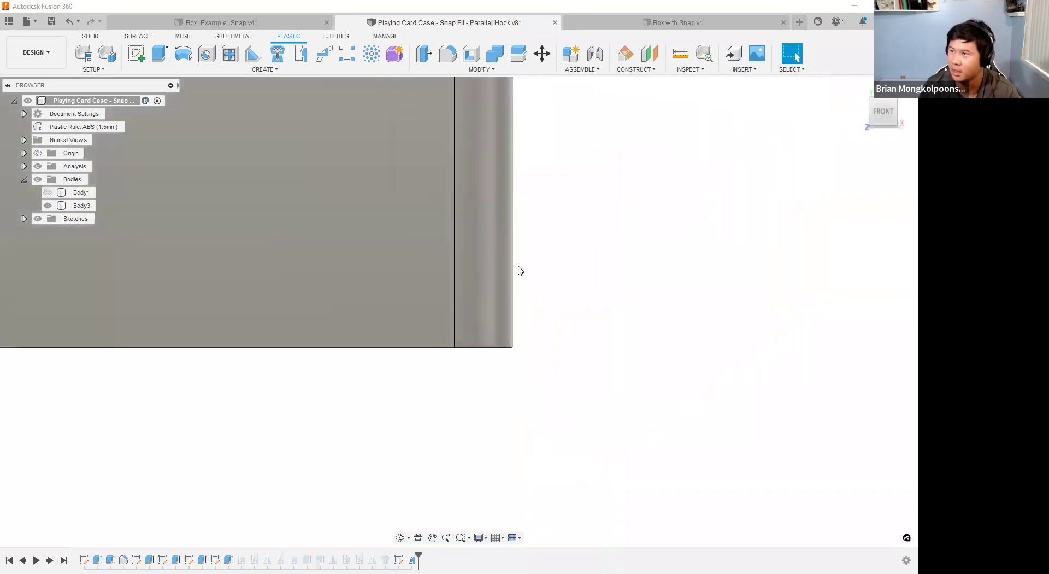
pyautogui.scroll(-3, 532, 314)
pyautogui.keyDown('shift'); pyautogui.moveTo(583, 304); pyautogui.dragTo(416, 332, button='middle'); pyautogui.keyUp('shift')
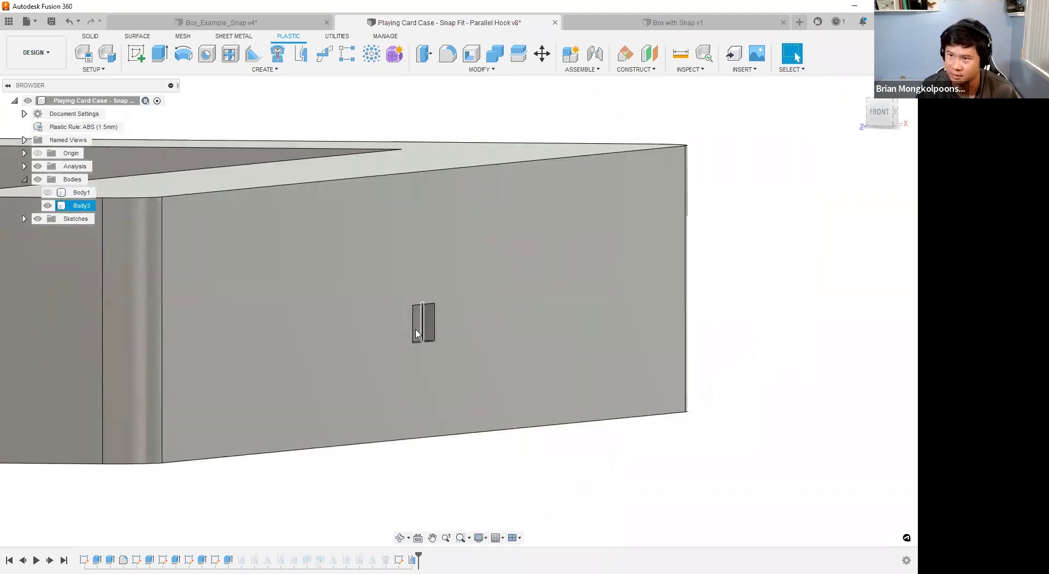
# Show Body1 again and examine how the hook and groove fit together on the closed case's outer wall.
pyautogui.click(47, 193)
pyautogui.scroll(-5, 580, 273)
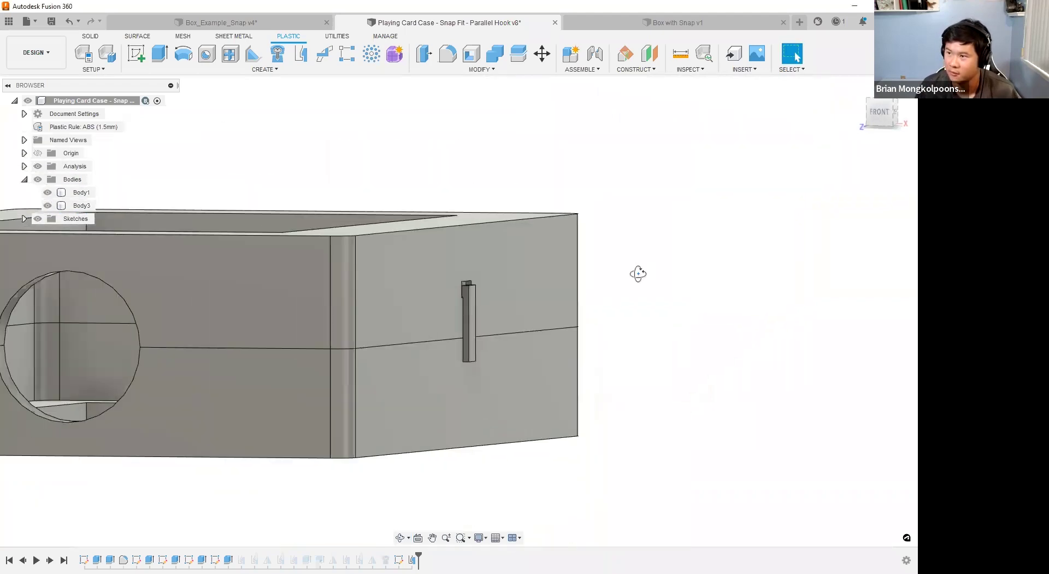
pyautogui.keyDown('shift'); pyautogui.moveTo(638, 274); pyautogui.dragTo(628, 286, button='middle'); pyautogui.keyUp('shift')
pyautogui.scroll(-2, 640, 274)
pyautogui.scroll(4, 604, 480)
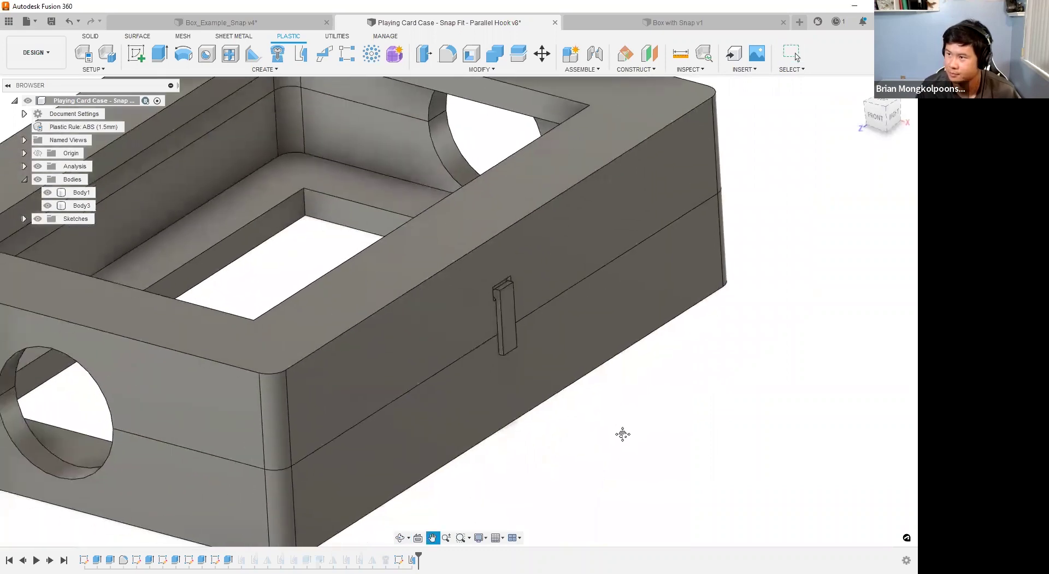
pyautogui.scroll(2, 621, 437)
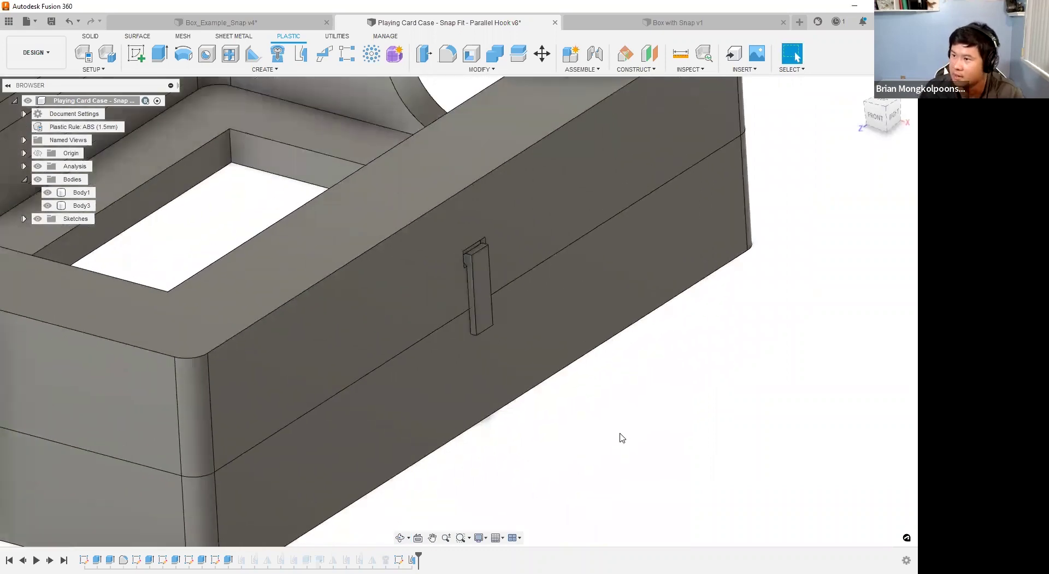
pyautogui.scroll(-1, 622, 437)
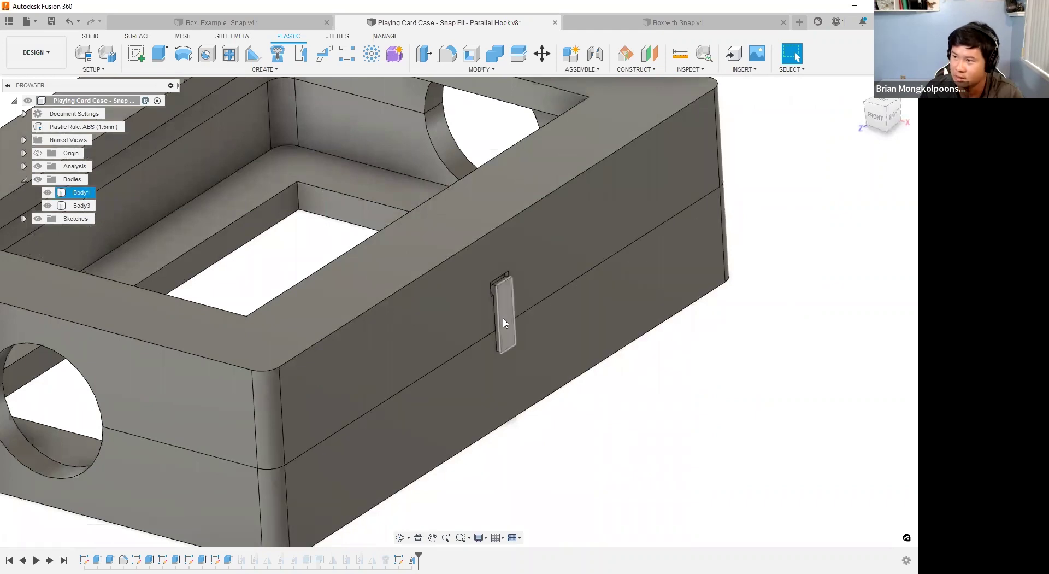
# Hide Body3 and examine where the hook attaches to Body1's rim.
pyautogui.click(48, 206)
pyautogui.keyDown('shift'); pyautogui.moveTo(548, 387); pyautogui.dragTo(552, 402, button='middle'); pyautogui.keyUp('shift')
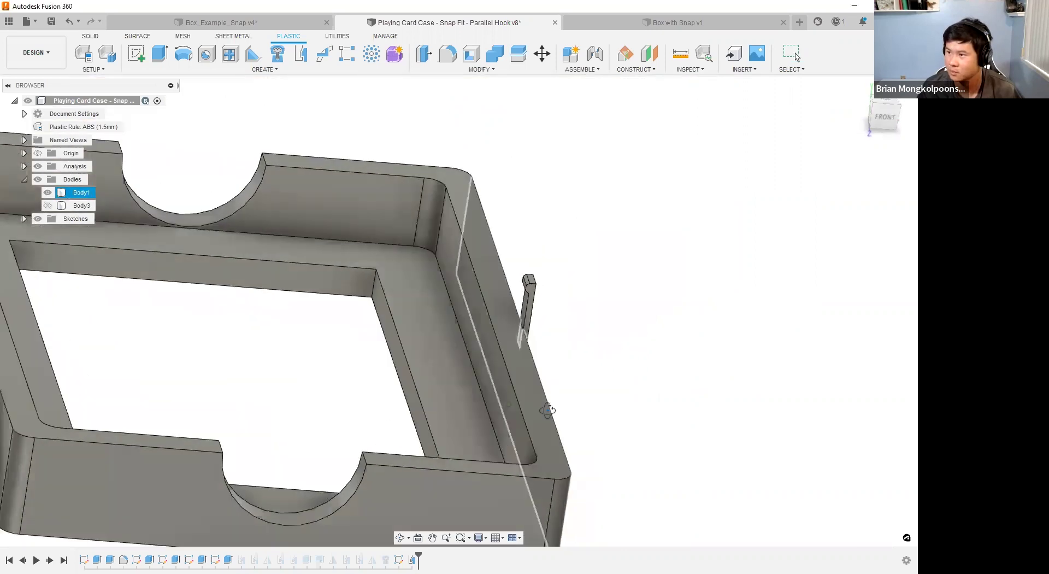
pyautogui.scroll(5, 525, 335)
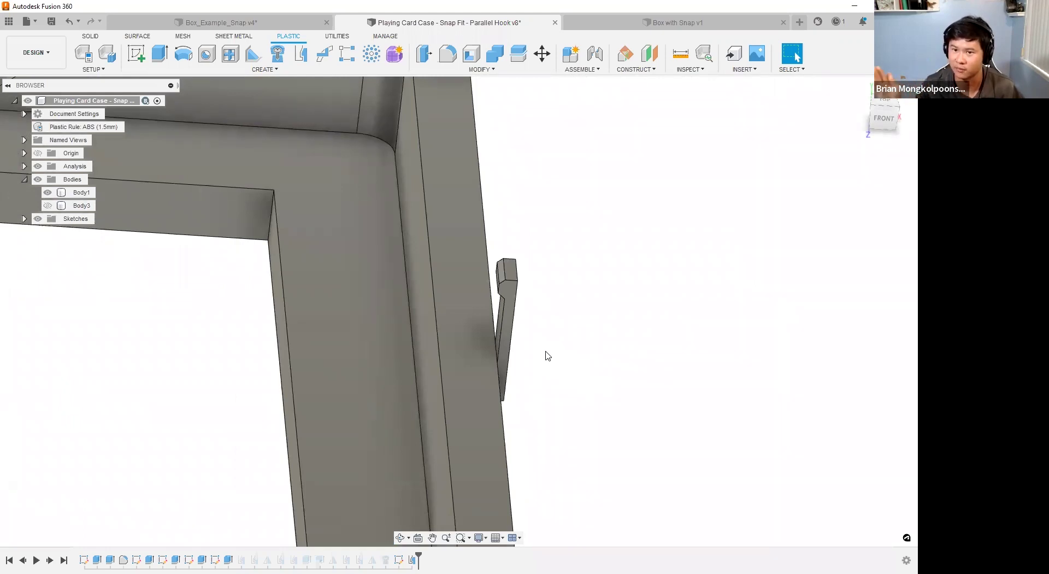
pyautogui.scroll(-3, 524, 327)
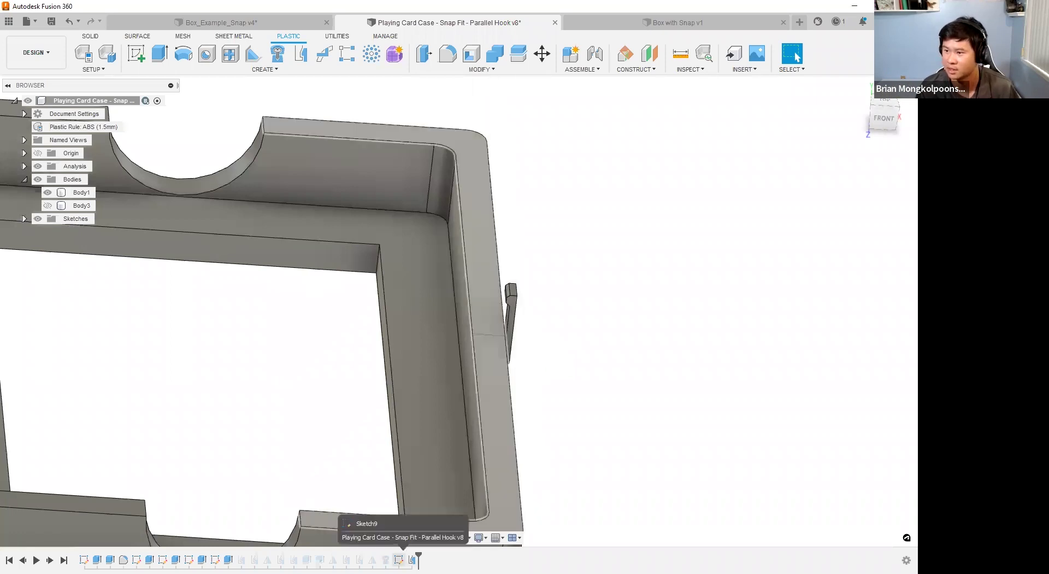
# Edit the rim sketch, add a point on the cross line between its midpoint and outer end, and finish the sketch.
pyautogui.doubleClick(399, 560)
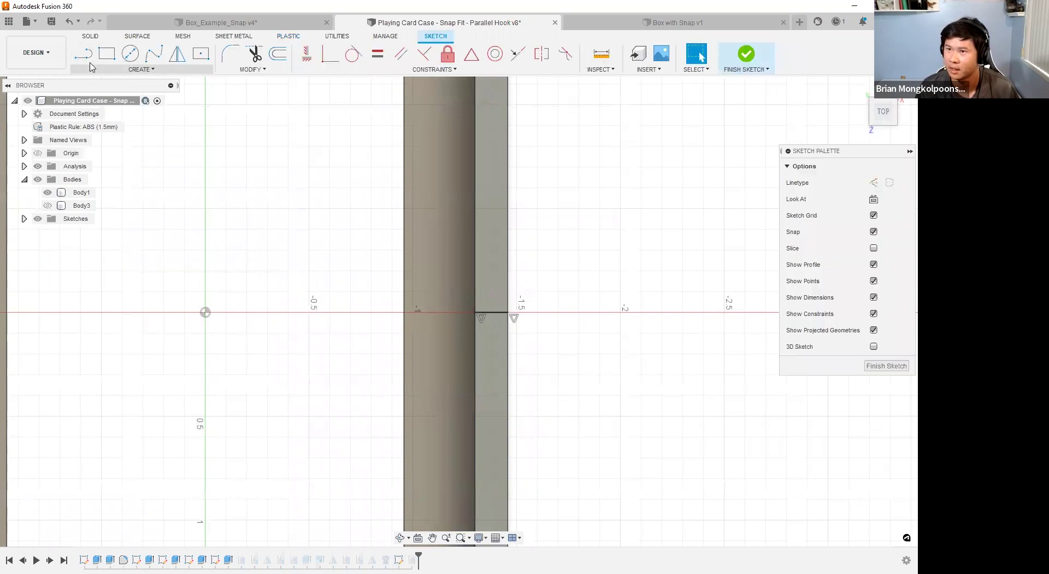
pyautogui.click(126, 69)
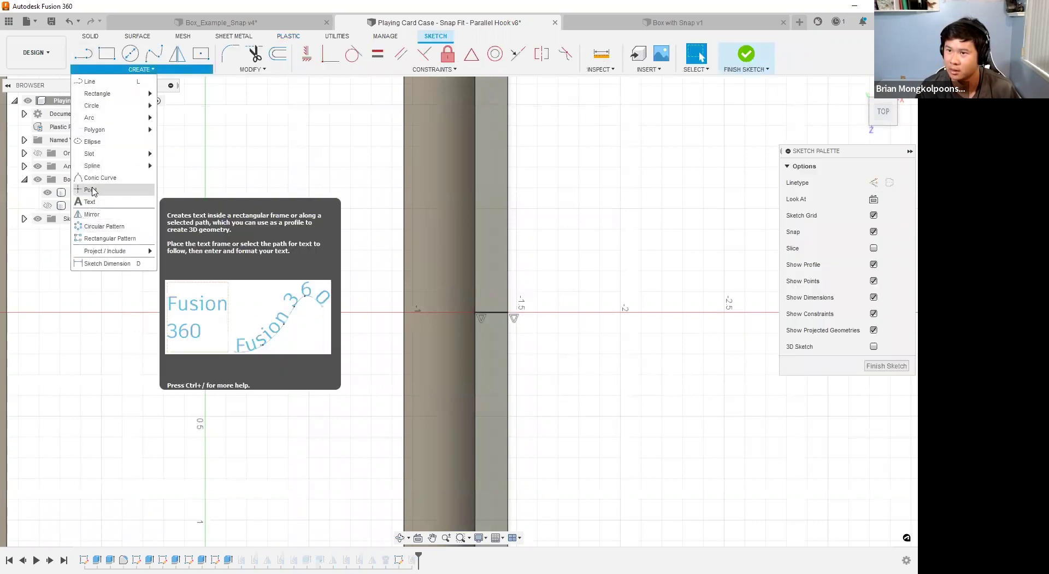
pyautogui.click(104, 203)
pyautogui.scroll(2, 492, 320)
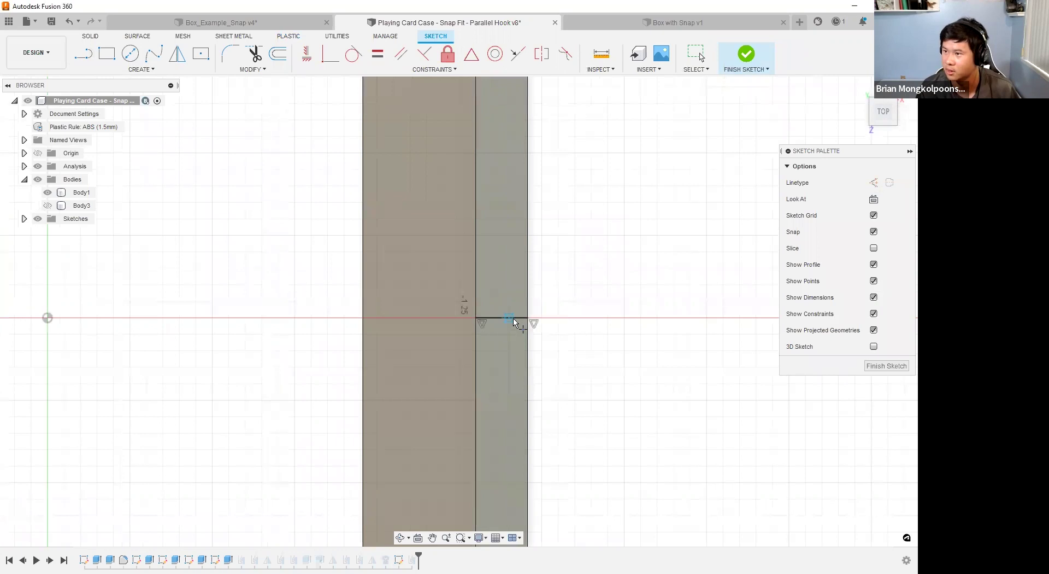
pyautogui.scroll(2, 518, 320)
pyautogui.click(513, 317)
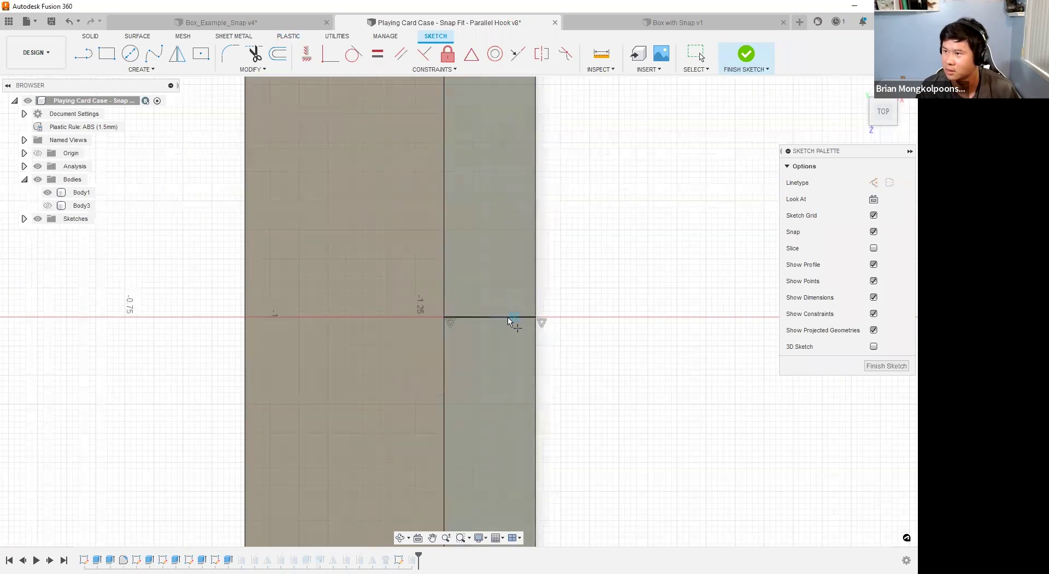
pyautogui.scroll(-3, 565, 340)
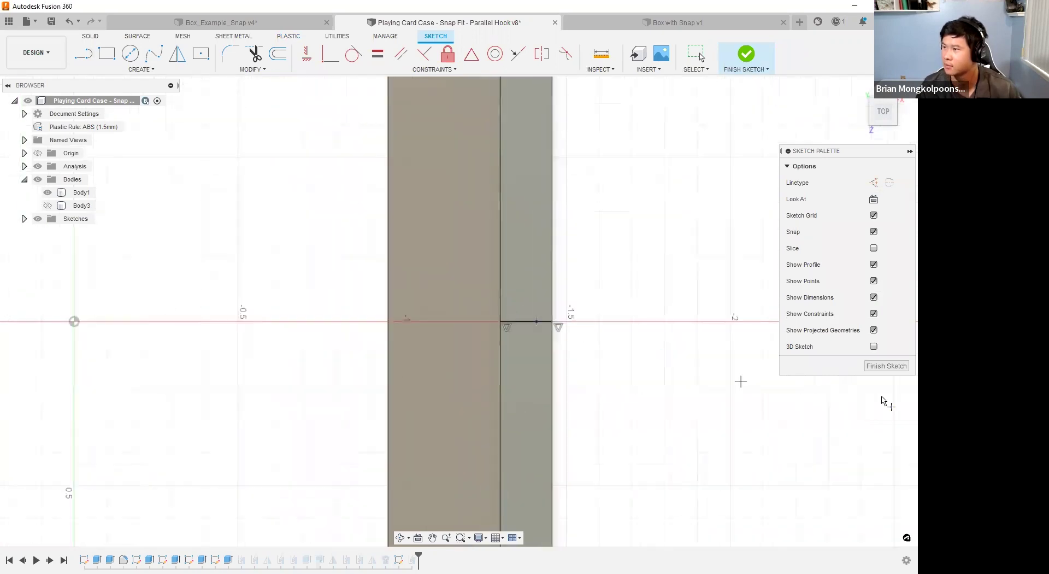
pyautogui.click(885, 365)
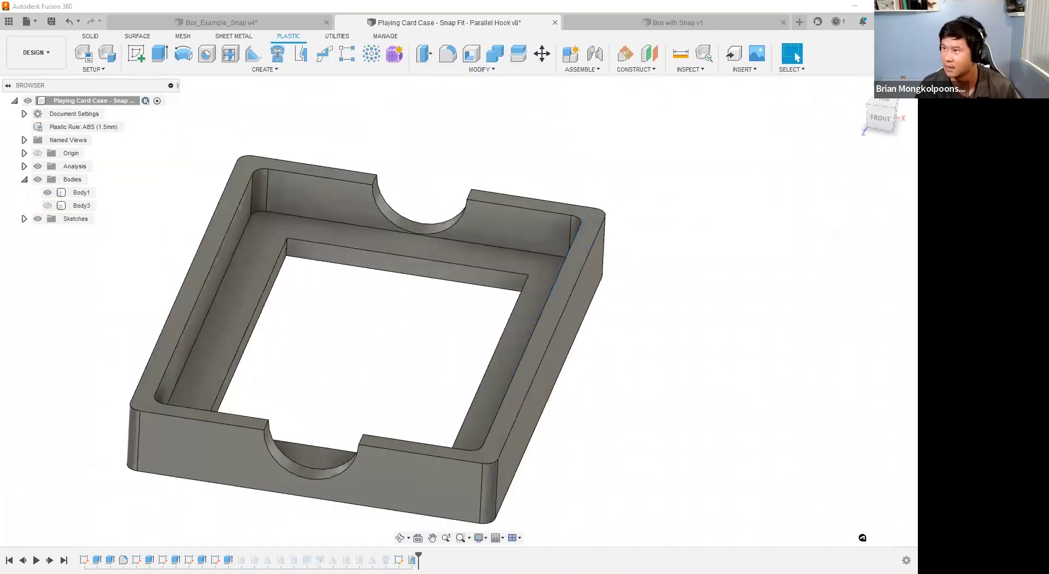
# Edit the snap fit, clear its current sketch point, and place the hook on the new point on the rim's cross line.
pyautogui.doubleClick(399, 559)
pyautogui.click(757, 174)
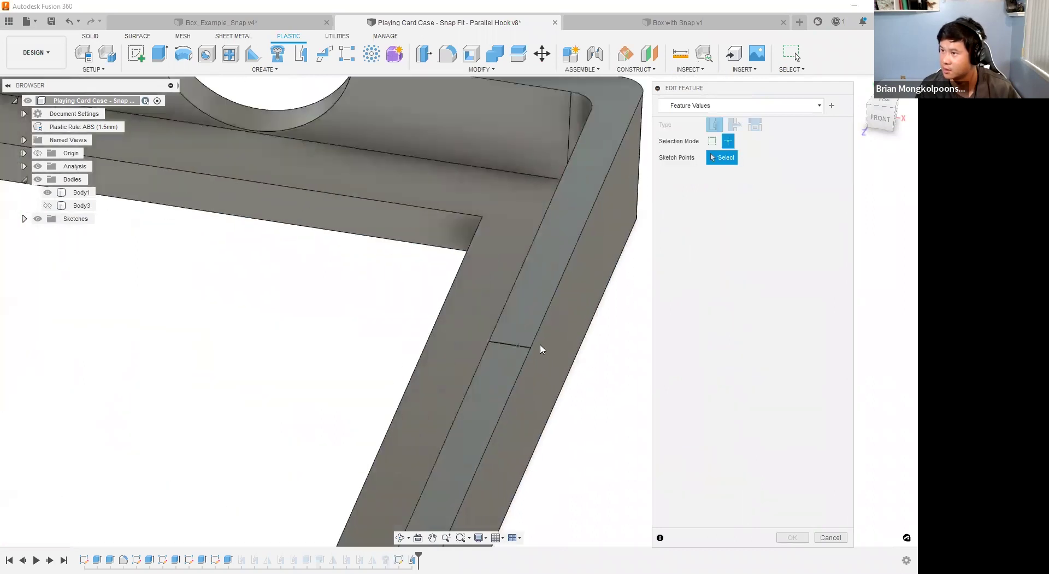
pyautogui.click(506, 347)
pyautogui.scroll(-5, 527, 322)
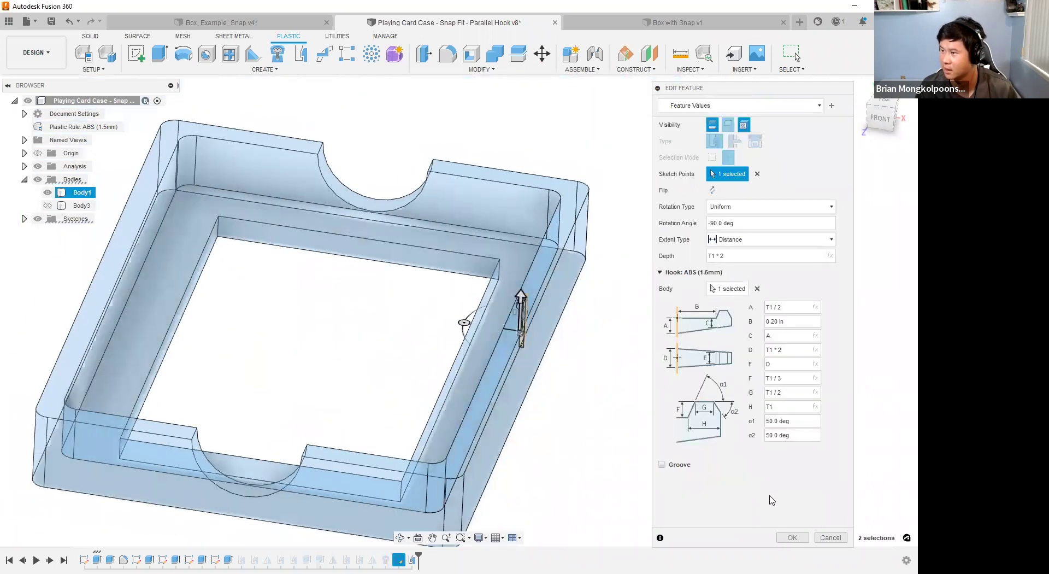
pyautogui.click(791, 538)
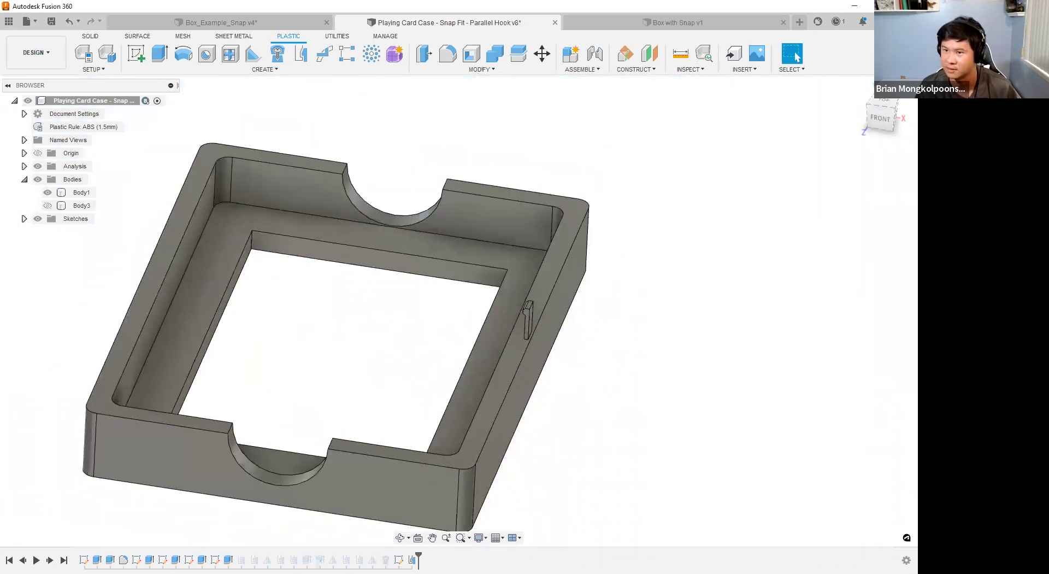
# Show Body3 so both halves of the case are visible together.
pyautogui.click(47, 206)
pyautogui.keyDown('shift'); pyautogui.moveTo(574, 377); pyautogui.dragTo(499, 298, button='middle'); pyautogui.keyUp('shift')
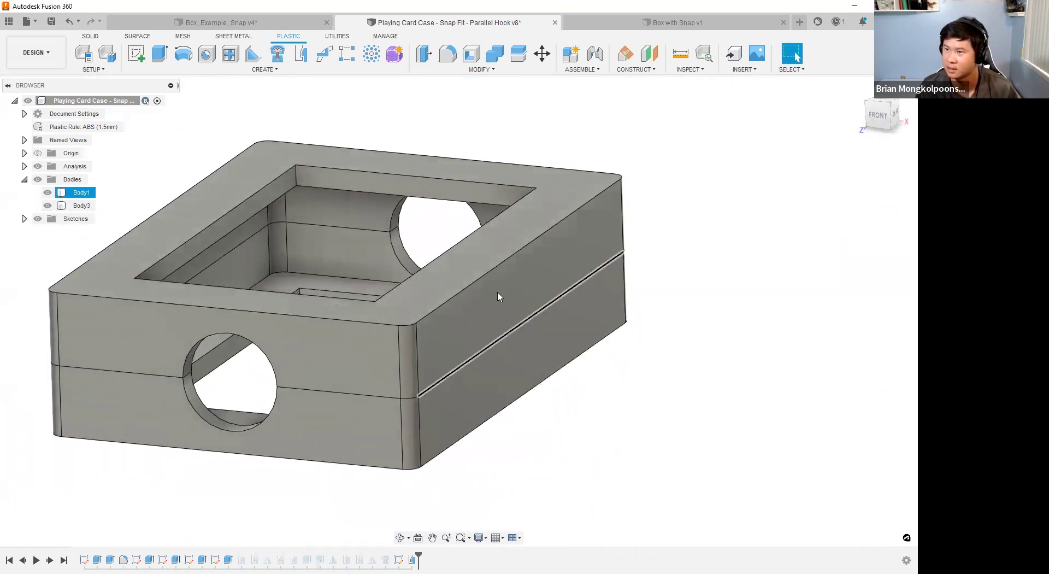
pyautogui.click(690, 69)
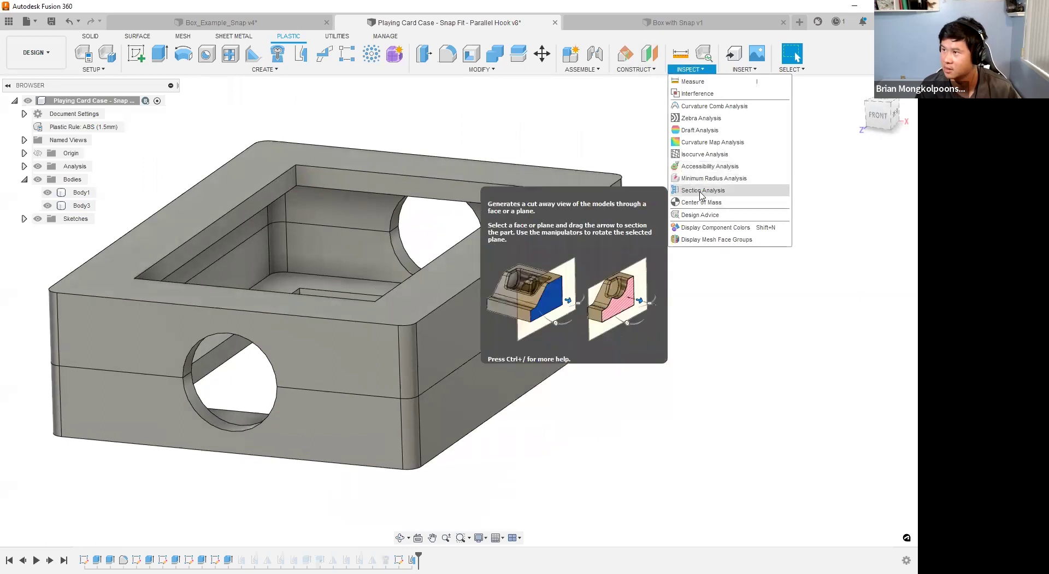
pyautogui.click(704, 189)
pyautogui.click(363, 426)
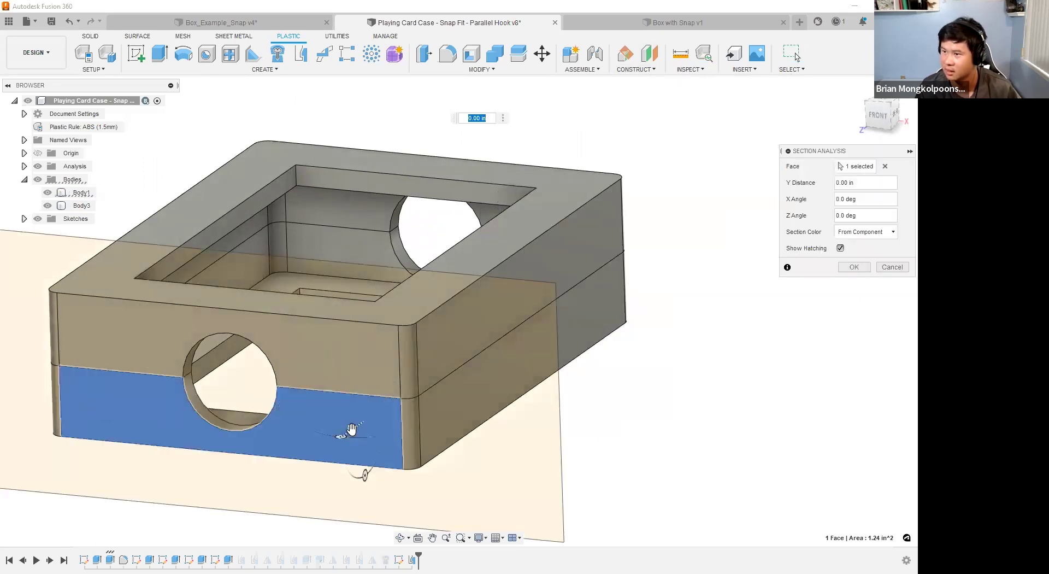
pyautogui.click(880, 271)
# Create a section analysis on the origin XY plane and examine the hook's profile inside the wall.
pyautogui.click(690, 70)
pyautogui.click(692, 192)
pyautogui.keyDown('shift'); pyautogui.moveTo(588, 241); pyautogui.dragTo(587, 272, button='middle'); pyautogui.keyUp('shift')
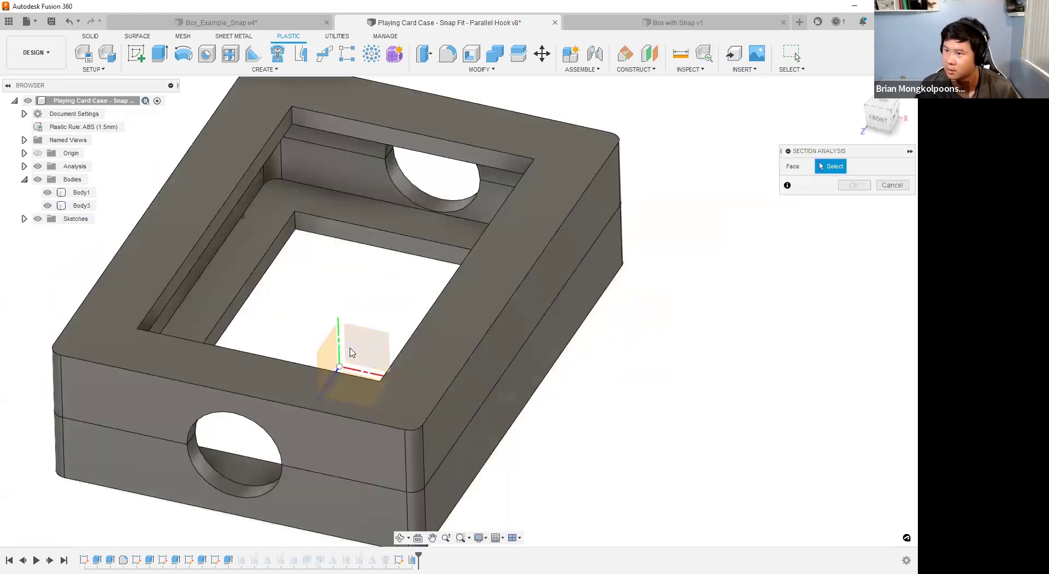
pyautogui.click(352, 350)
pyautogui.click(852, 266)
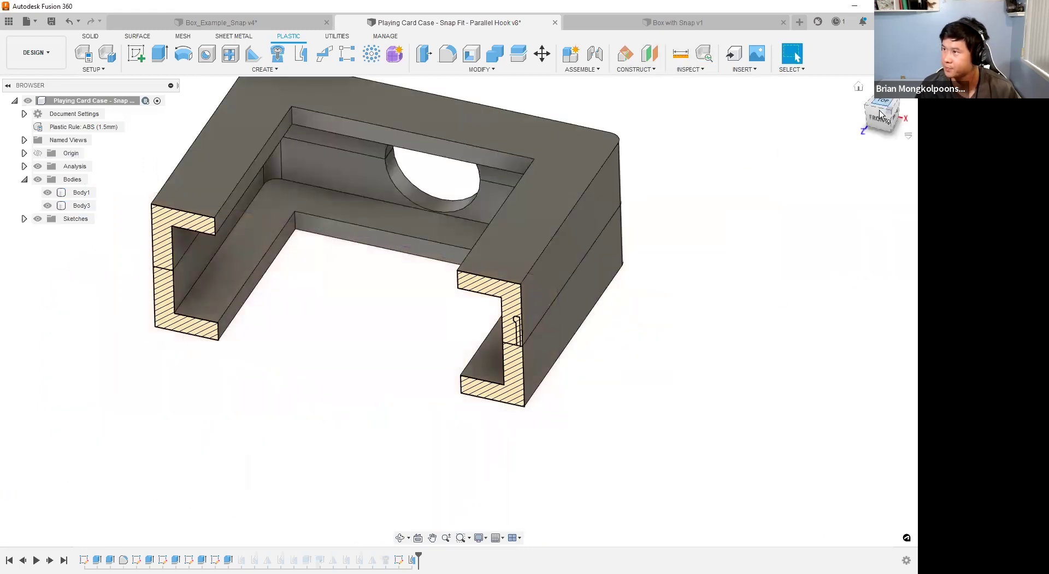
pyautogui.moveTo(616, 303)
pyautogui.keyDown('shift'); pyautogui.mouseDown(button='middle')
pyautogui.moveTo(616, 320)
pyautogui.moveTo(584, 310)
pyautogui.mouseUp(button='middle'); pyautogui.keyUp('shift')
pyautogui.scroll(10, 478, 301)
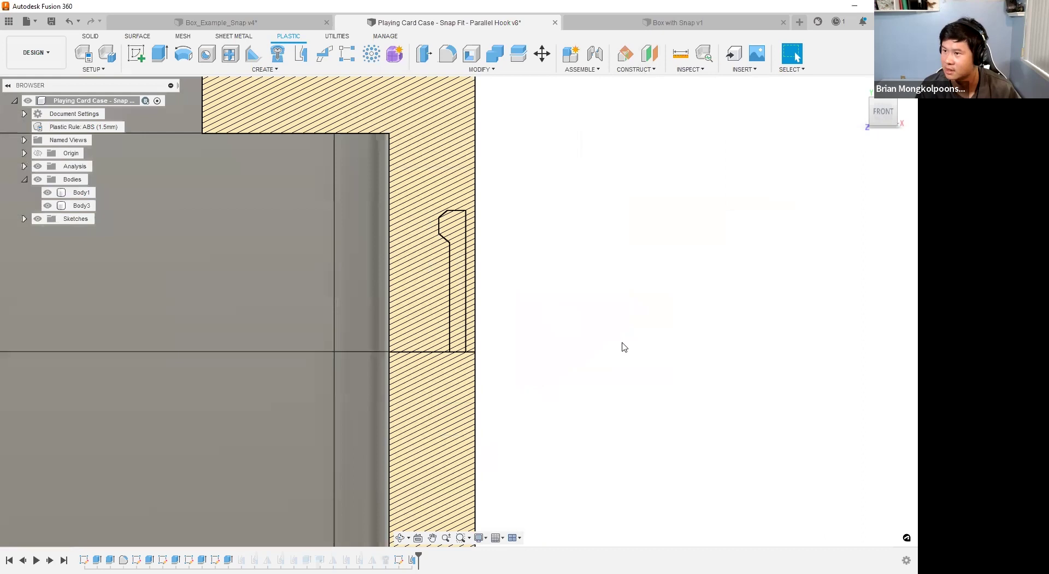
pyautogui.scroll(-4, 622, 343)
pyautogui.scroll(1, 582, 327)
pyautogui.scroll(-4, 582, 327)
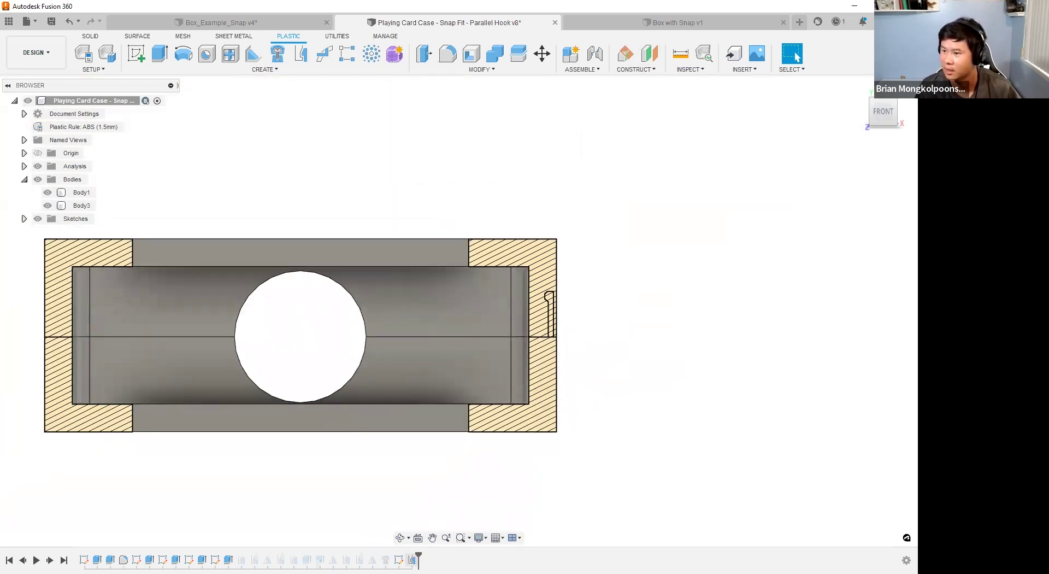
# Edit the rim sketch, move the hook's point closer to the outer end of the cross line, and finish the sketch.
pyautogui.doubleClick(398, 559)
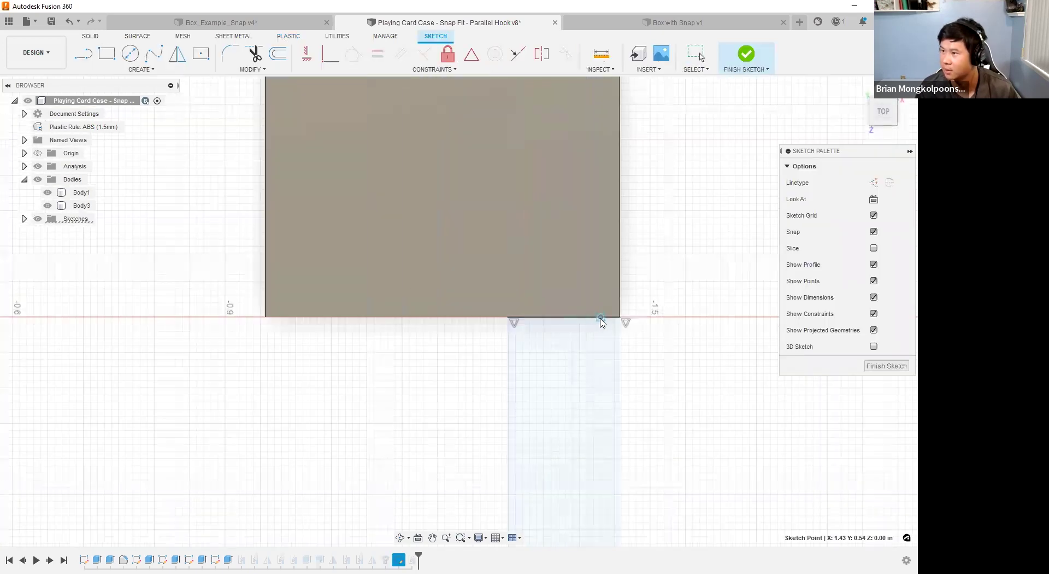
pyautogui.click(885, 366)
pyautogui.moveTo(682, 337)
pyautogui.keyDown('shift'); pyautogui.mouseDown(button='middle')
pyautogui.moveTo(754, 321)
pyautogui.moveTo(696, 288)
pyautogui.moveTo(729, 307)
pyautogui.moveTo(759, 282)
pyautogui.mouseUp(button='middle'); pyautogui.keyUp('shift')
pyautogui.scroll(-4, 760, 282)
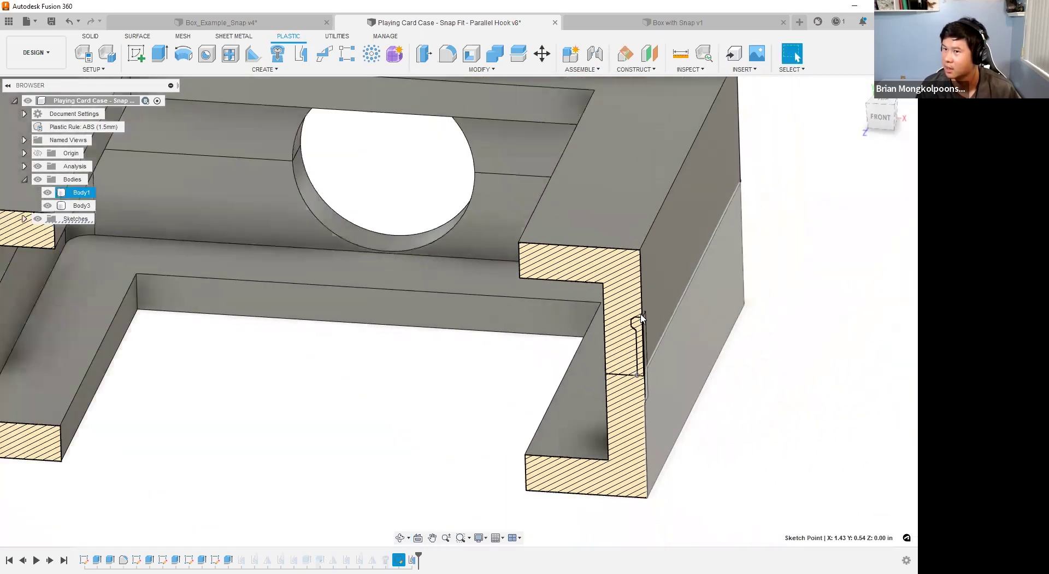
# Examine the hook's position at the outer wall in section and delete the snap fit feature.
pyautogui.scroll(5, 580, 328)
pyautogui.scroll(-2, 546, 333)
pyautogui.keyDown('shift'); pyautogui.moveTo(546, 332); pyautogui.dragTo(686, 325, button='middle'); pyautogui.keyUp('shift')
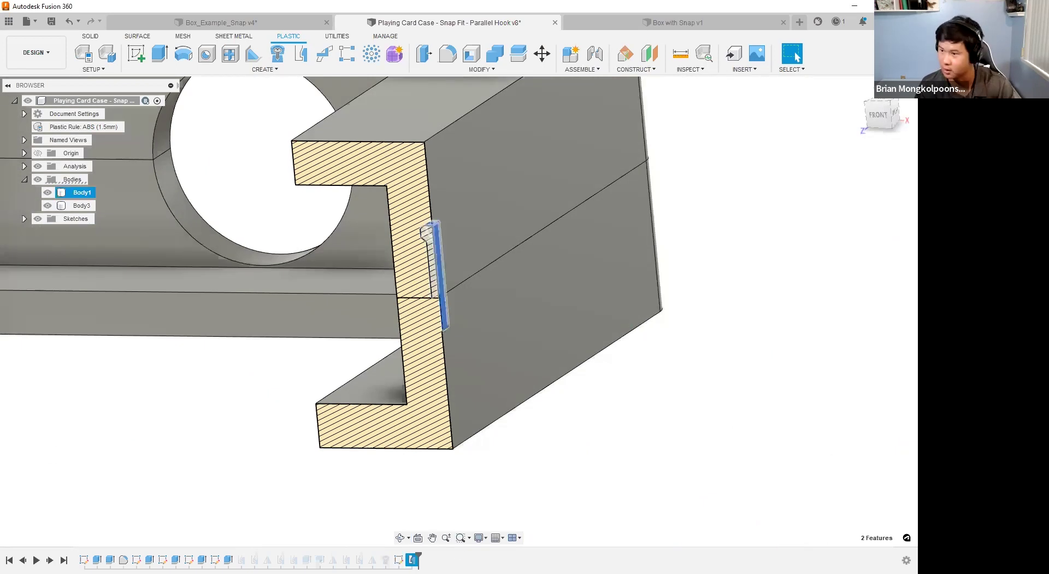
pyautogui.press('Delete')
pyautogui.scroll(-3, 540, 452)
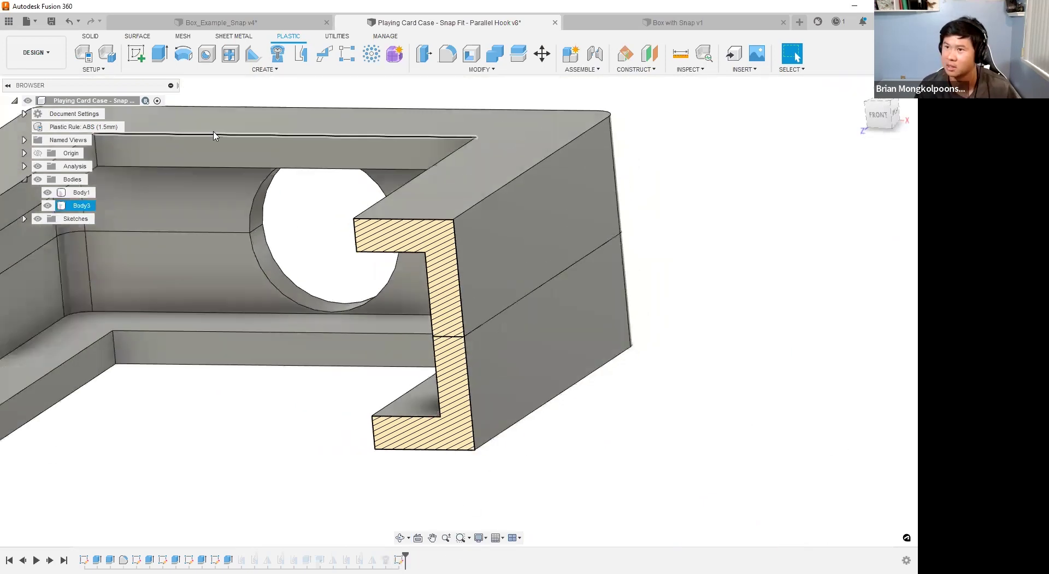
# Create a hook-type snap fit at the rim sketch point with a groove between Body1 and Body3, rotated -90 degrees.
pyautogui.click(25, 219)
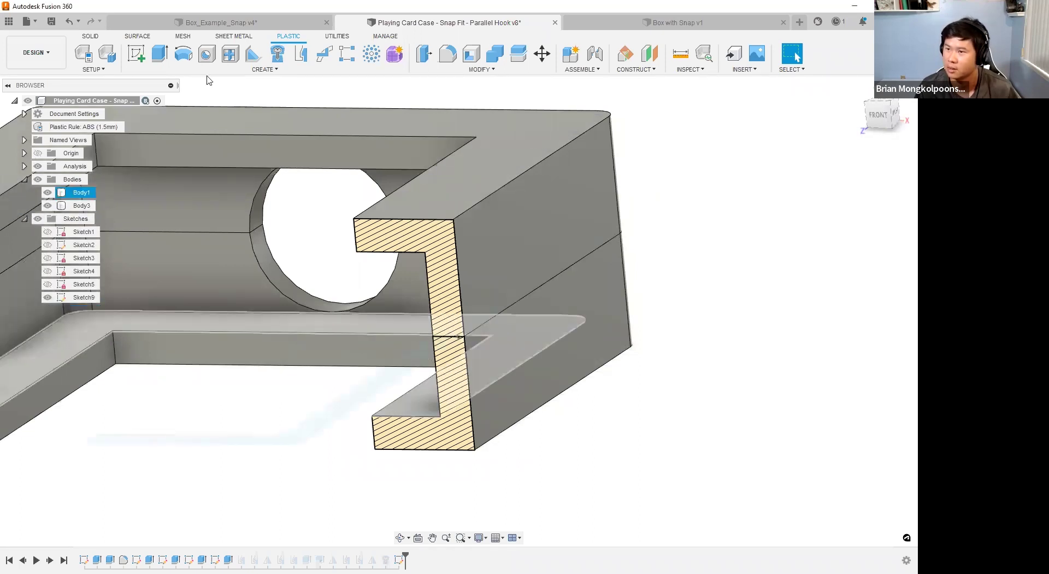
pyautogui.click(301, 57)
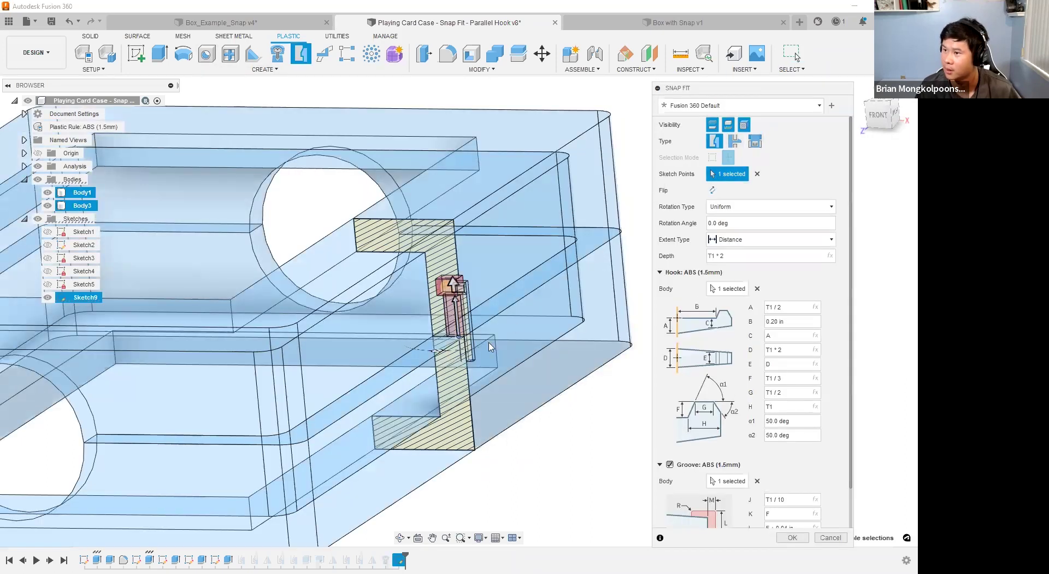
pyautogui.moveTo(417, 348); pyautogui.dragTo(400, 338)
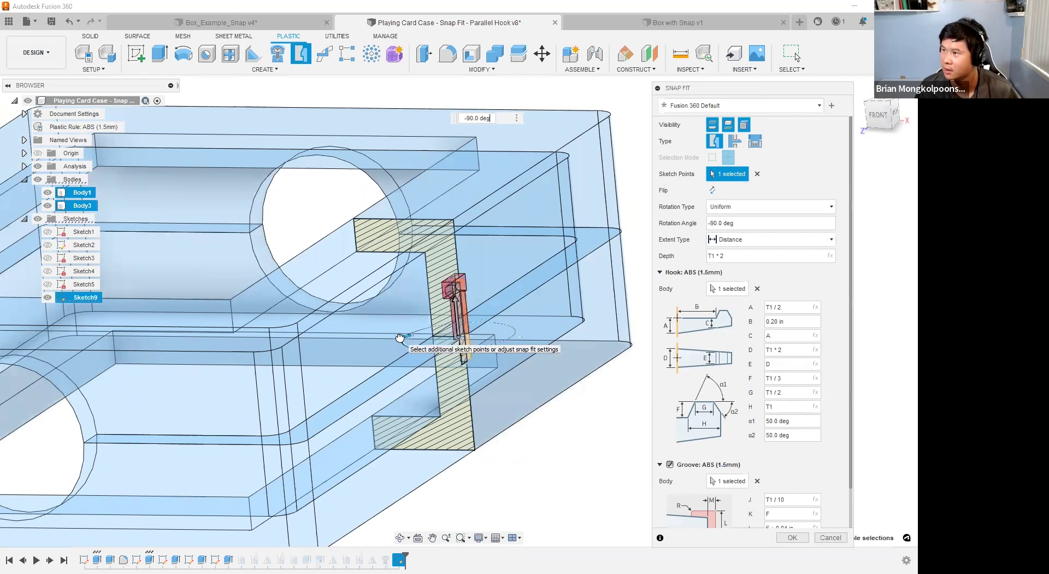
pyautogui.click(786, 537)
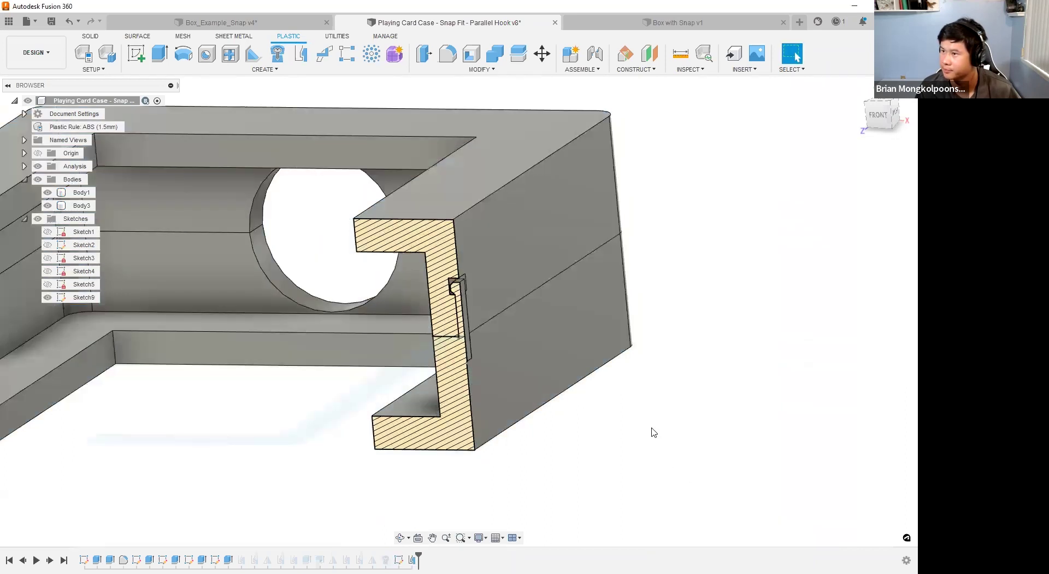
# Examine the sectioned hook and groove, and hide the section analysis and Sketch9.
pyautogui.scroll(5, 366, 236)
pyautogui.scroll(-5, 366, 236)
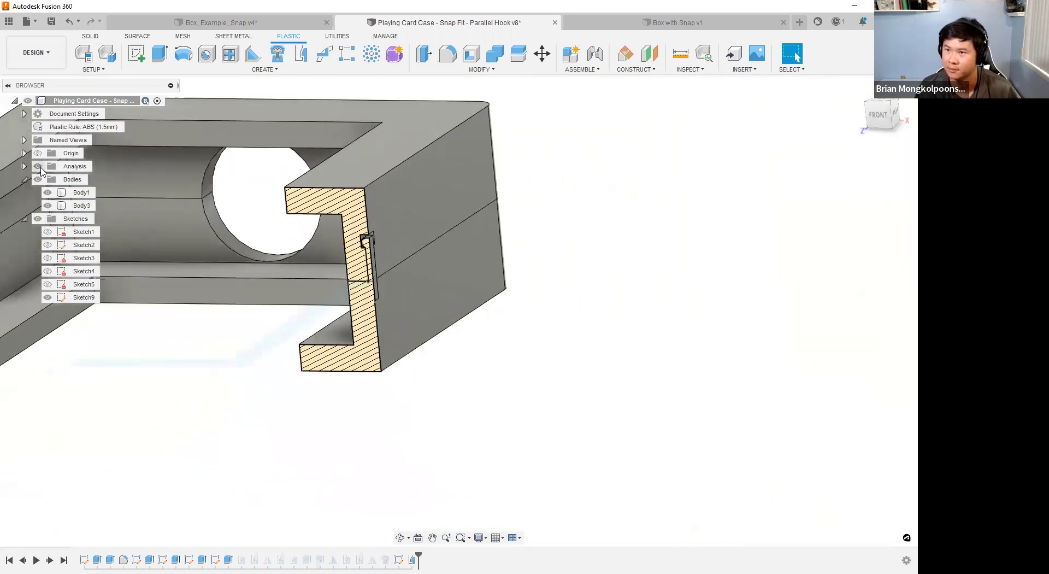
pyautogui.click(40, 167)
pyautogui.moveTo(651, 295)
pyautogui.keyDown('shift'); pyautogui.mouseDown(button='middle')
pyautogui.moveTo(617, 287)
pyautogui.moveTo(643, 307)
pyautogui.mouseUp(button='middle'); pyautogui.keyUp('shift')
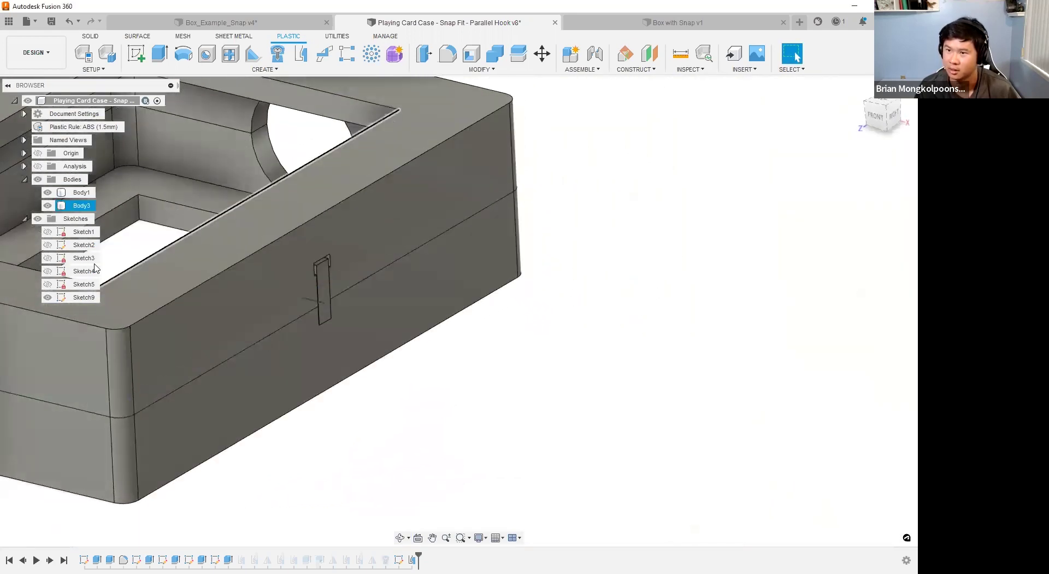
pyautogui.click(48, 297)
# Examine how the hook and groove sit on the closed case's outer long wall.
pyautogui.scroll(-3, 626, 349)
pyautogui.scroll(4, 342, 378)
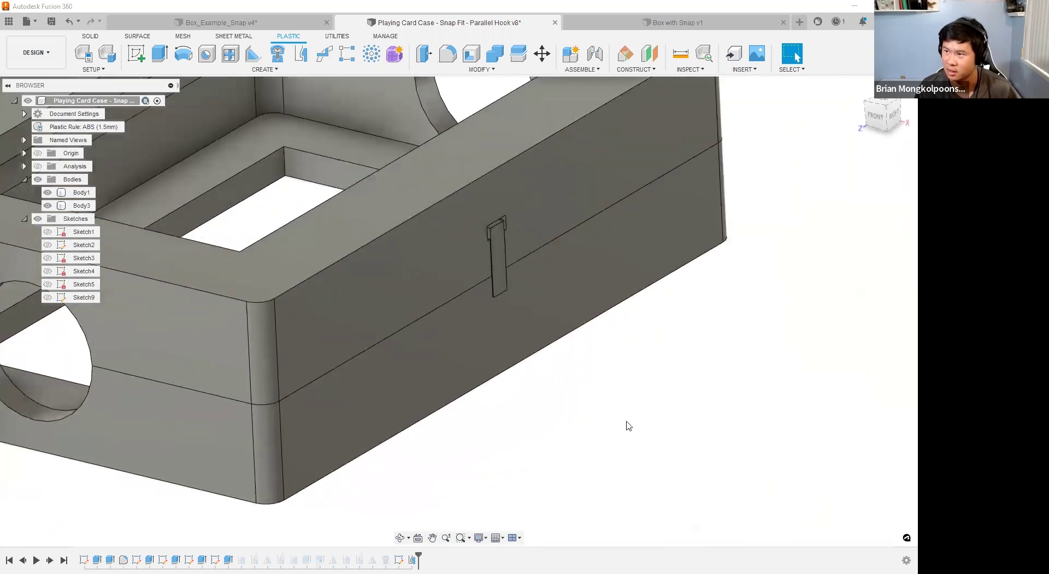
pyautogui.scroll(-5, 629, 424)
pyautogui.scroll(3, 668, 424)
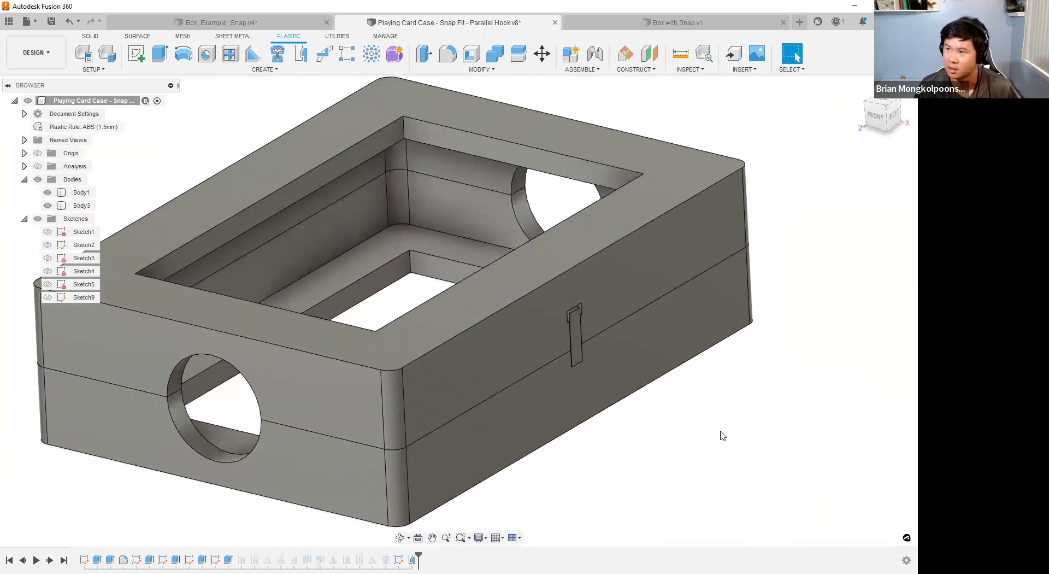
pyautogui.click(580, 349)
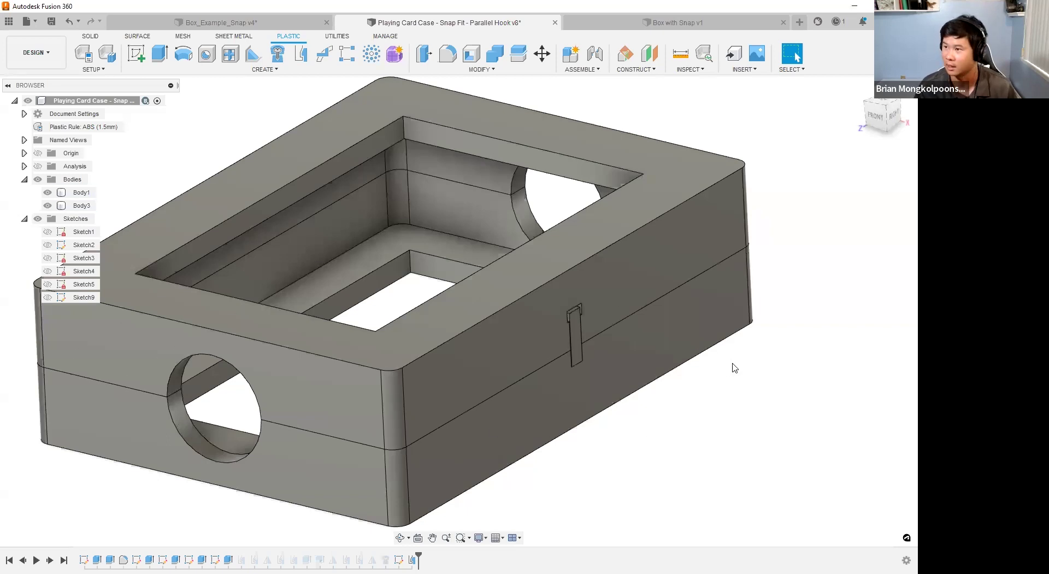
pyautogui.scroll(-3, 734, 361)
pyautogui.scroll(3, 683, 330)
pyautogui.moveTo(676, 385); pyautogui.dragTo(658, 401, button='middle')
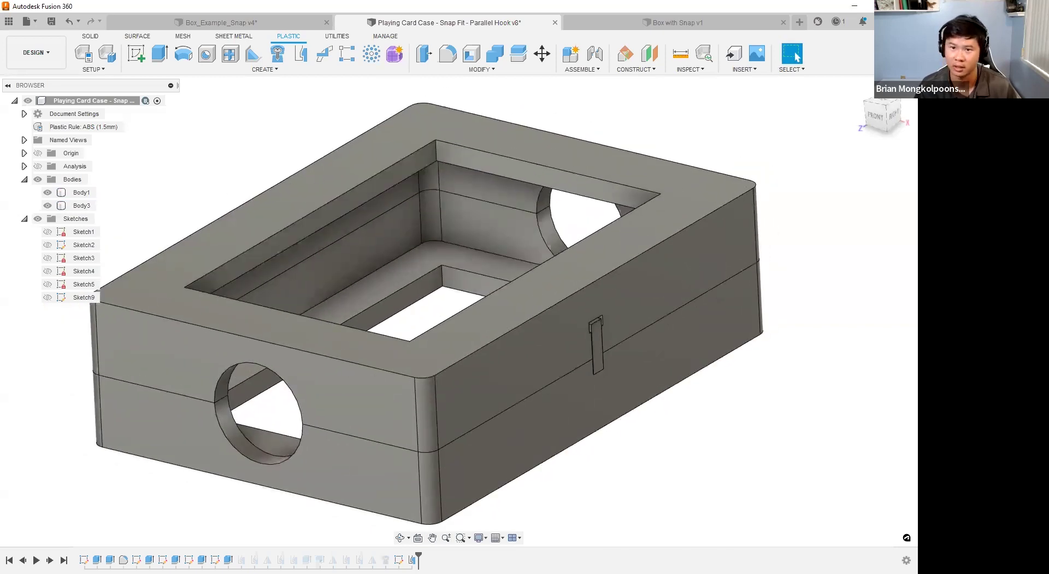
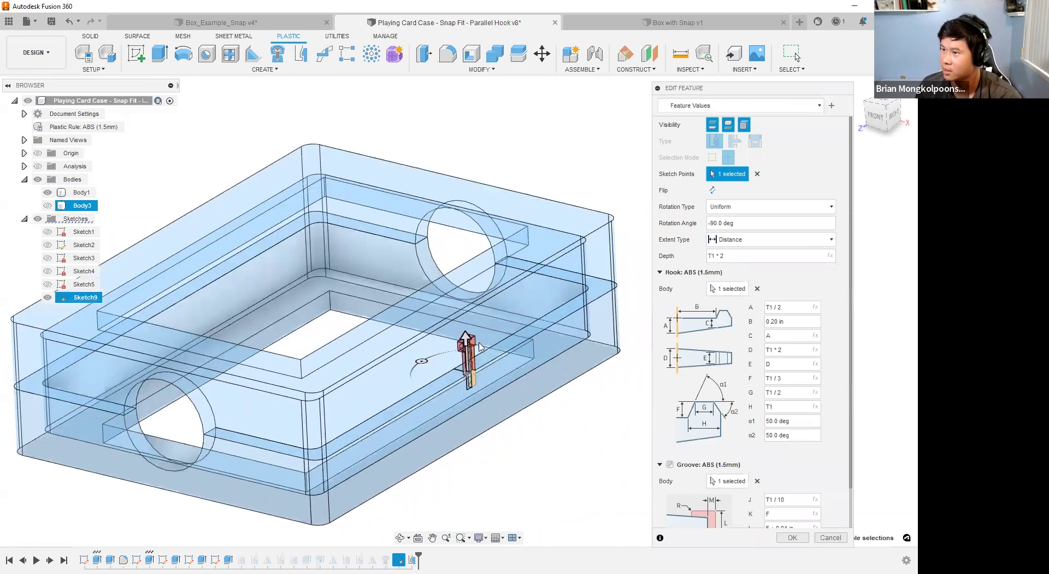
# Review the snap fit's hook and groove dimension expressions, including base depth A, and leave the feature edit.
pyautogui.scroll(-5, 453, 372)
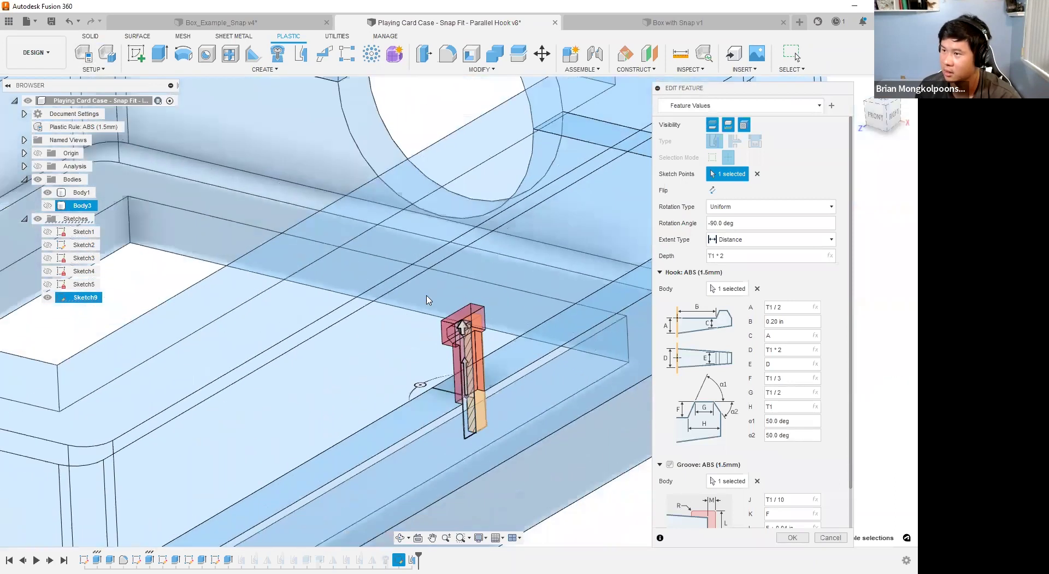
pyautogui.scroll(2, 464, 352)
pyautogui.scroll(-3, 711, 331)
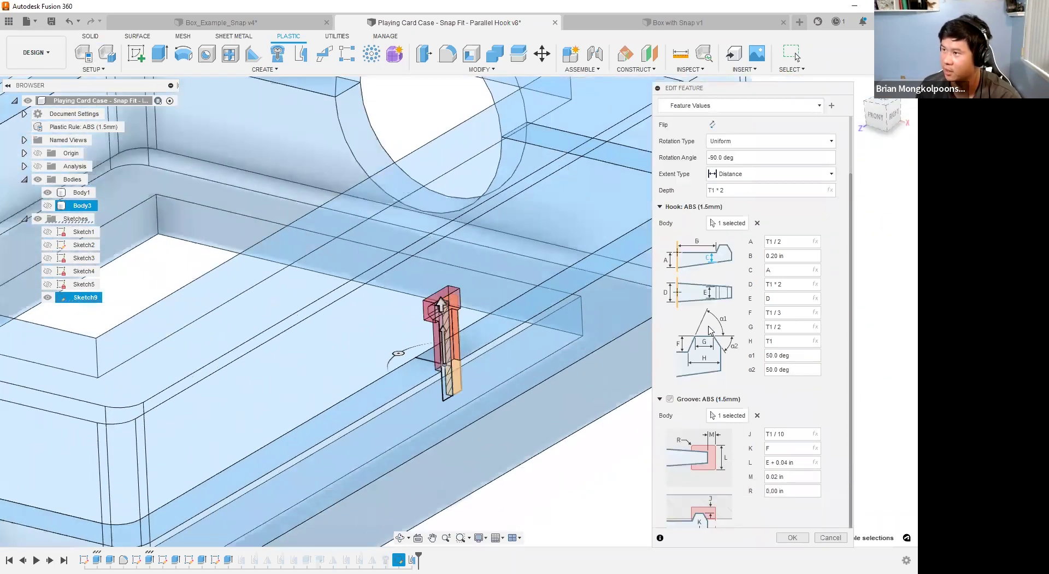
pyautogui.scroll(3, 704, 328)
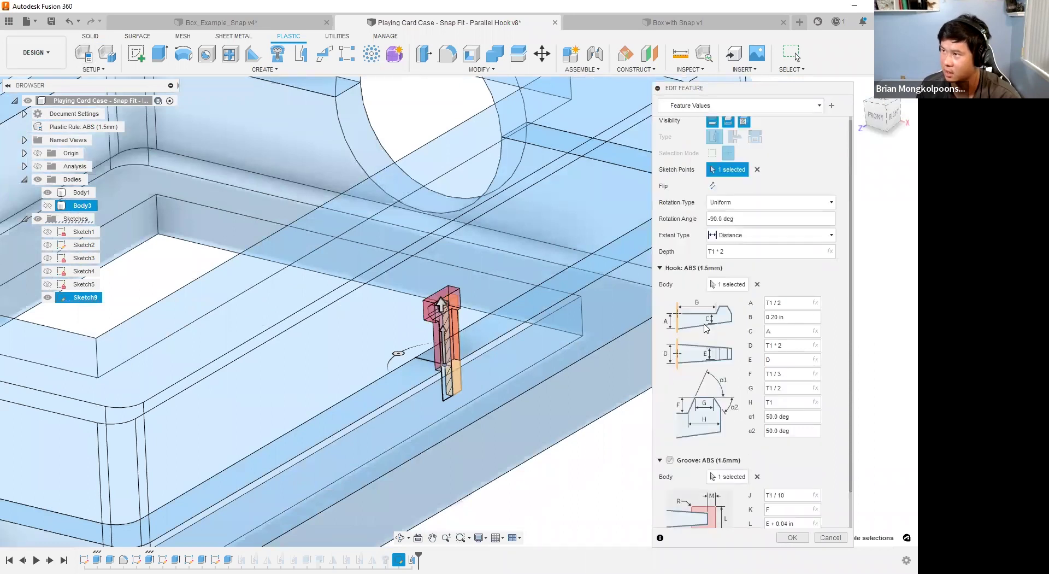
pyautogui.scroll(-3, 706, 329)
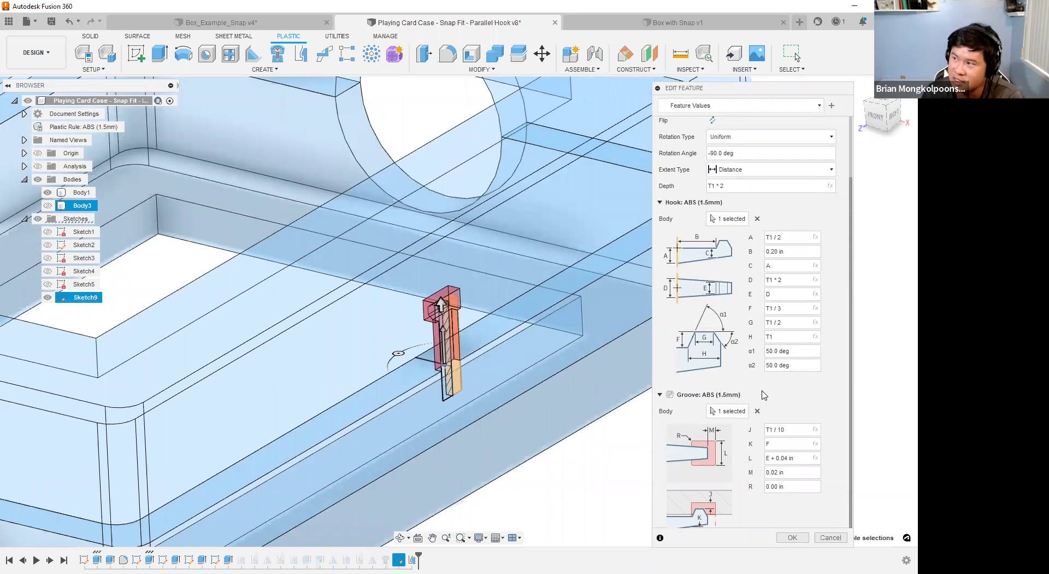
pyautogui.doubleClick(770, 236)
pyautogui.click(795, 241)
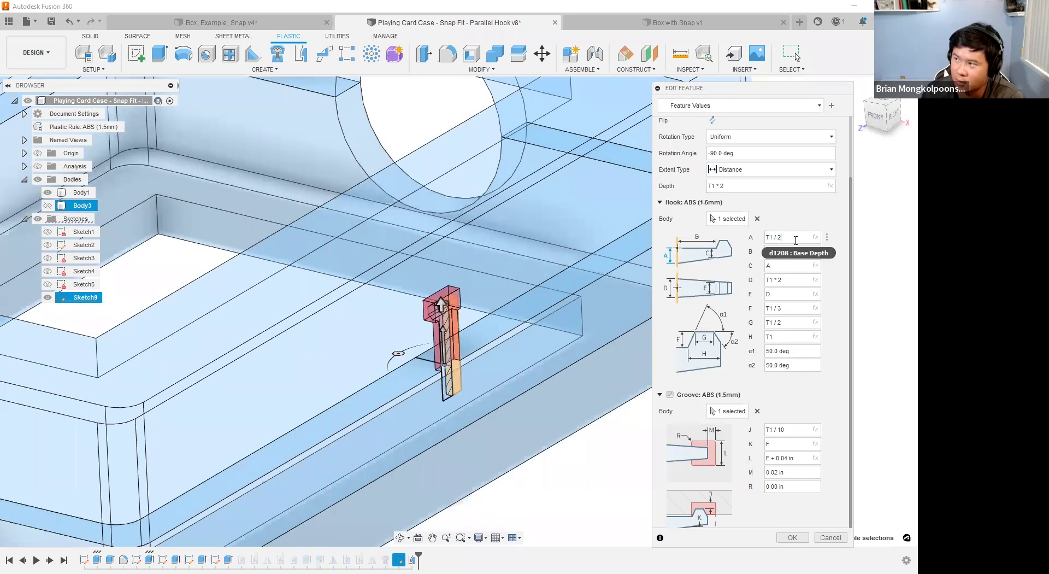
pyautogui.click(837, 538)
# Review the parameter list's favorite thickness value and the thickness expressions of both ABS (1.5mm) plastic rules.
pyautogui.press('s')
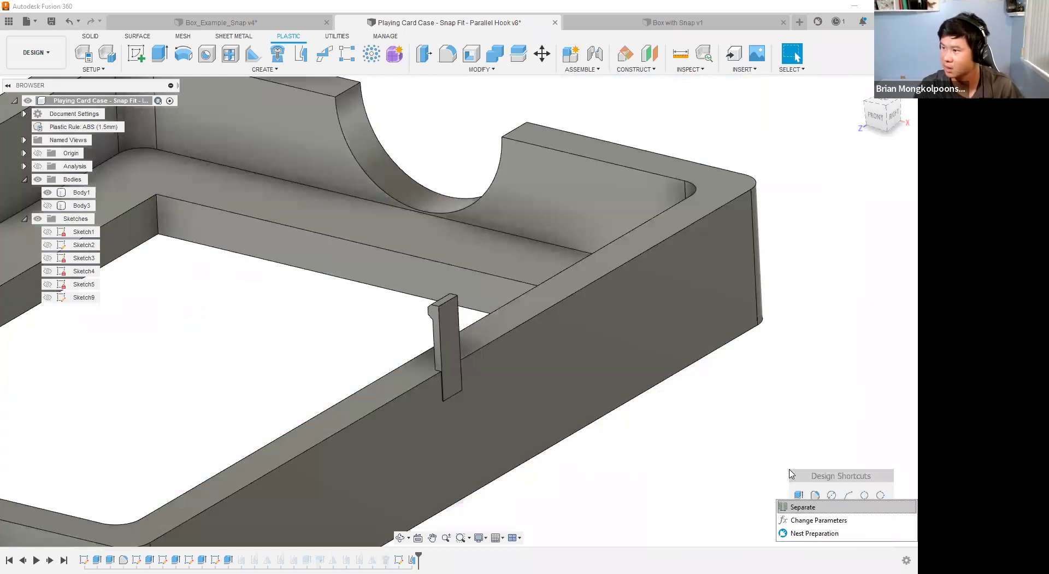
pyautogui.click(841, 522)
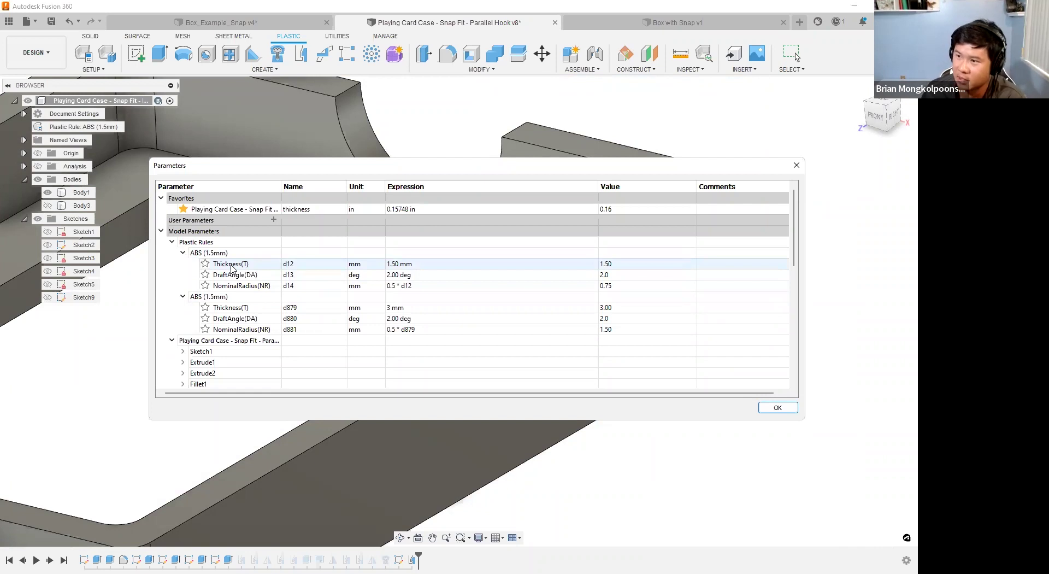
pyautogui.click(397, 266)
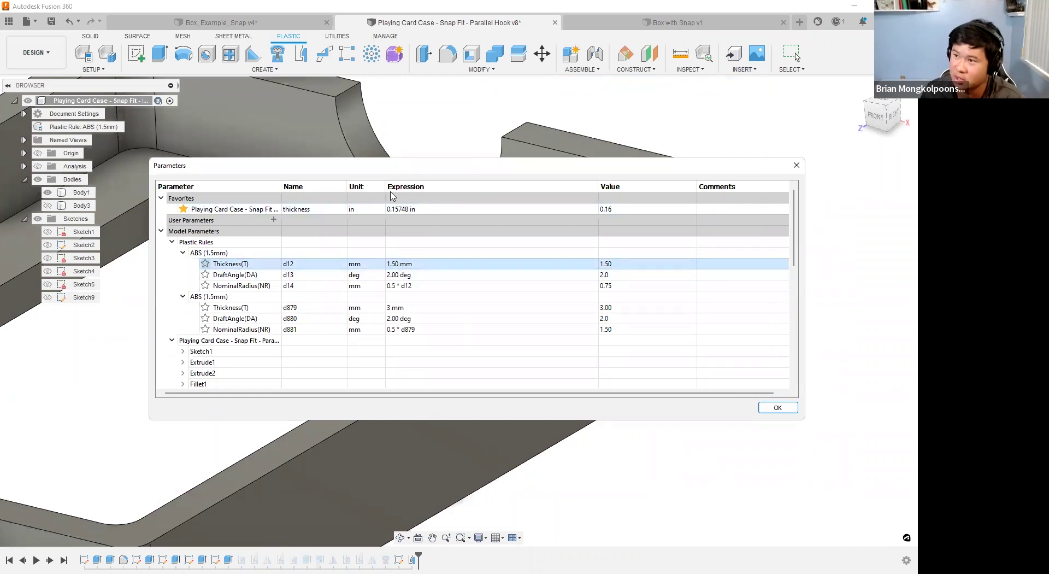
pyautogui.doubleClick(402, 211)
pyautogui.click(440, 210)
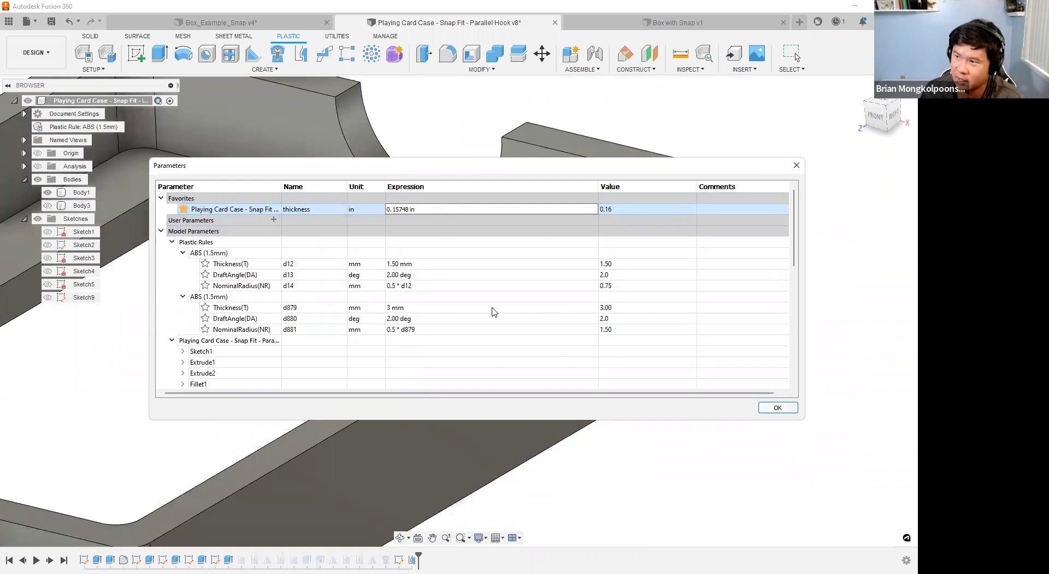
pyautogui.click(429, 265)
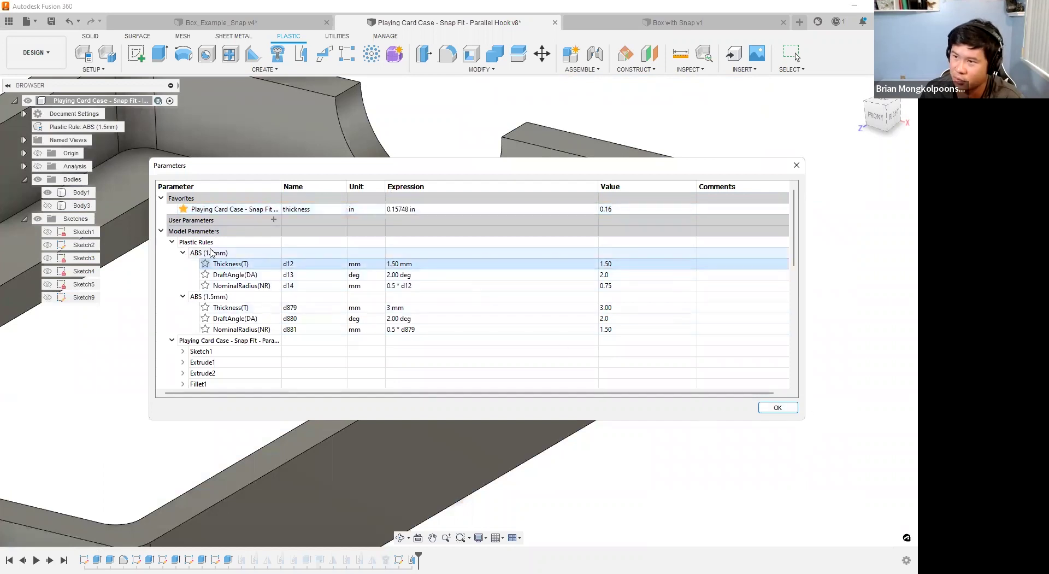
pyautogui.click(782, 408)
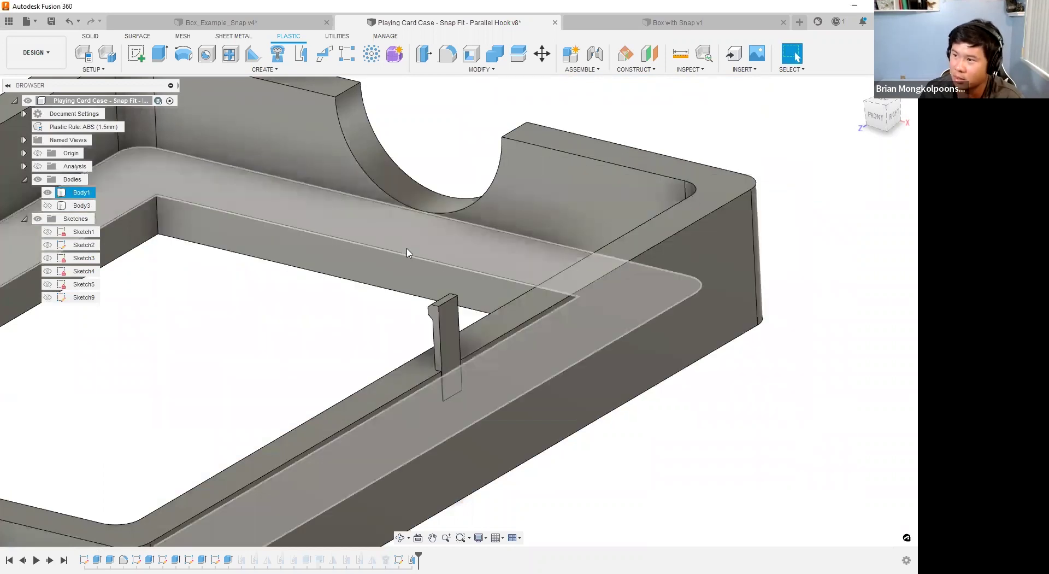
# Set the thickness of the first ABS (1.5mm) plastic rule in this design to 3 mm.
pyautogui.scroll(-3, 519, 314)
pyautogui.scroll(2, 511, 320)
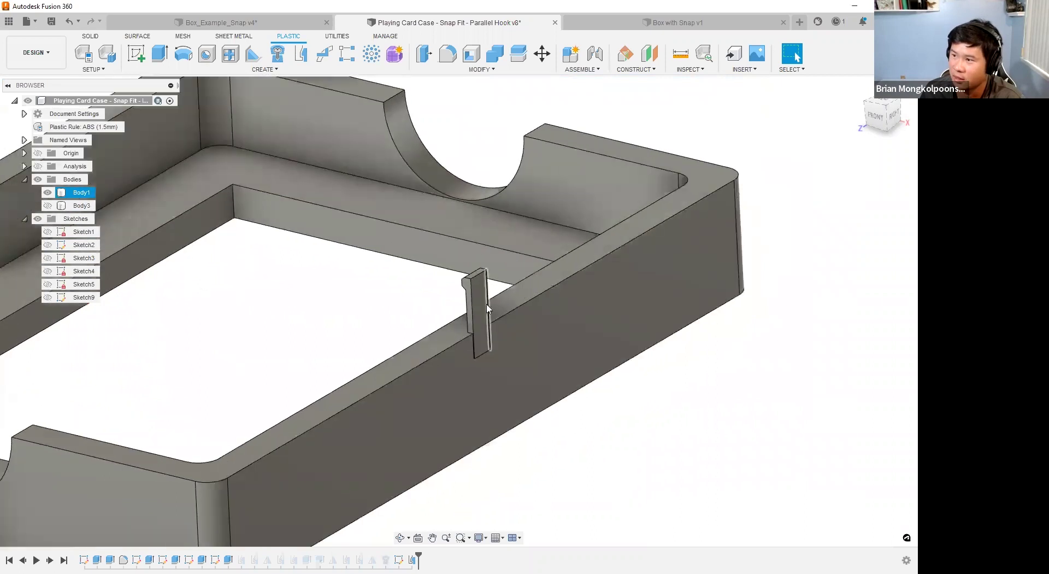
pyautogui.click(108, 56)
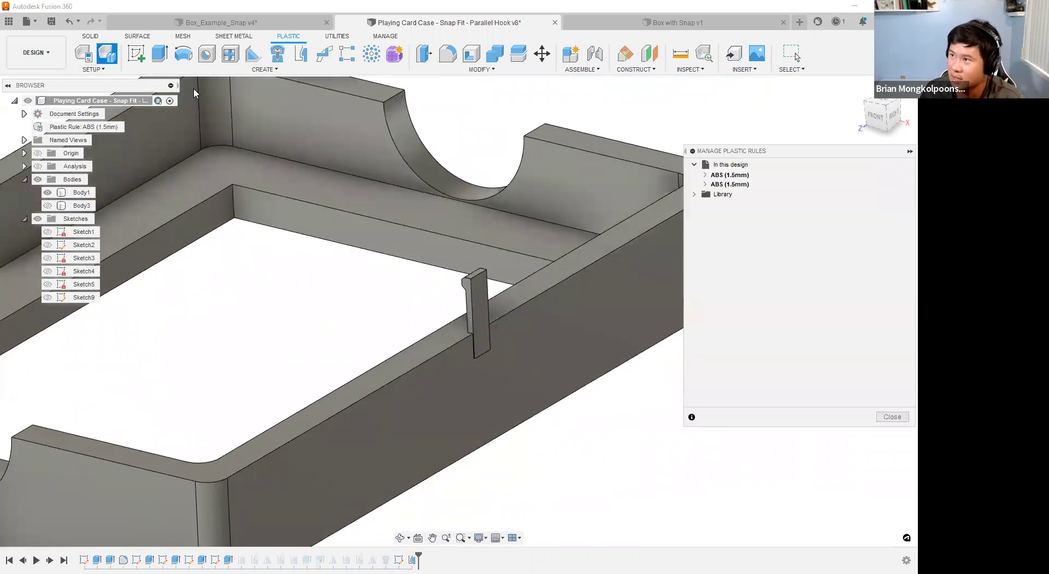
pyautogui.click(754, 175)
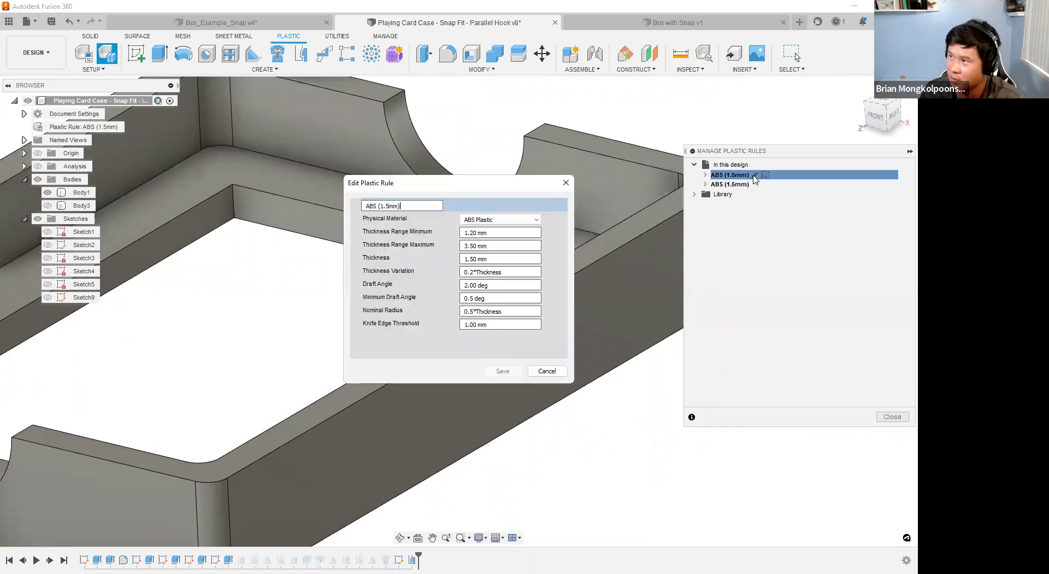
pyautogui.click(491, 259)
pyautogui.moveTo(498, 186); pyautogui.dragTo(326, 218)
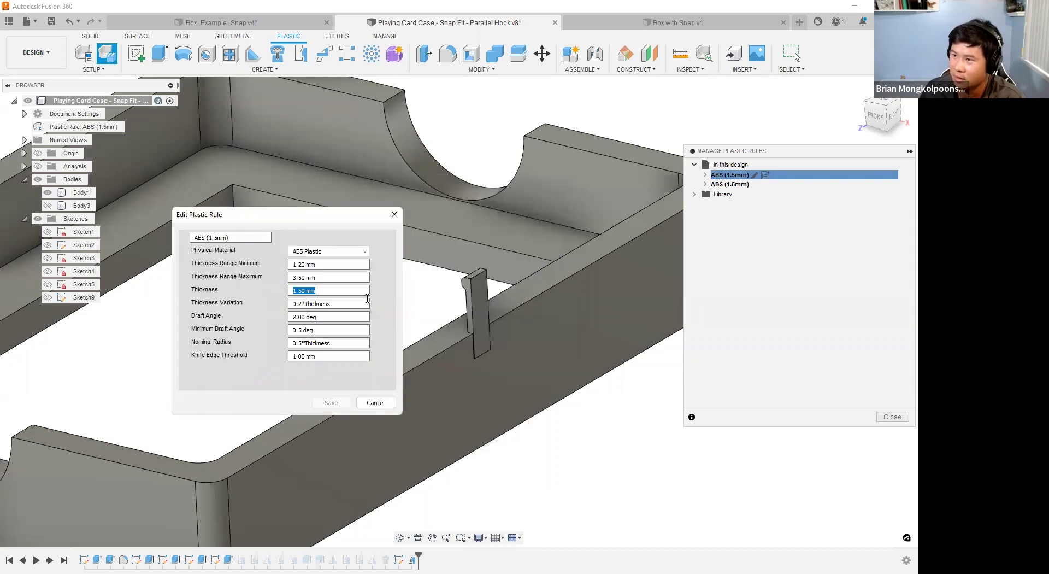
pyautogui.write('3')
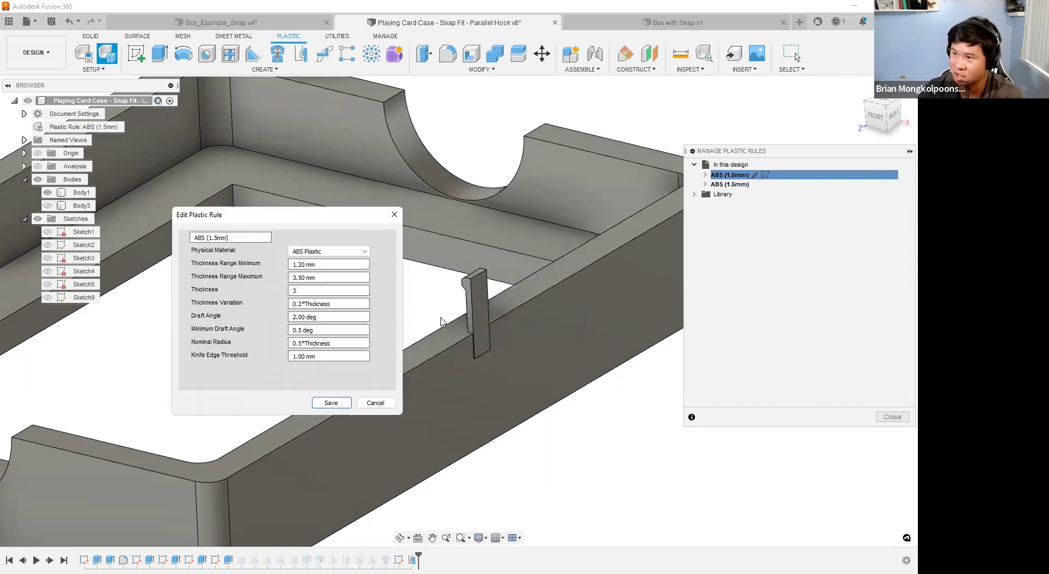
pyautogui.press('Return')
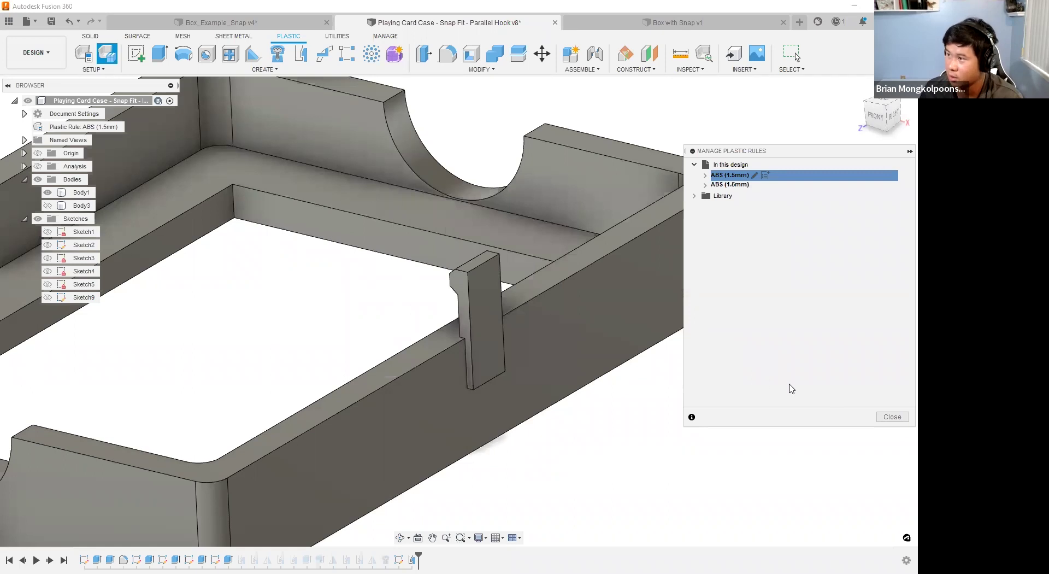
pyautogui.click(893, 417)
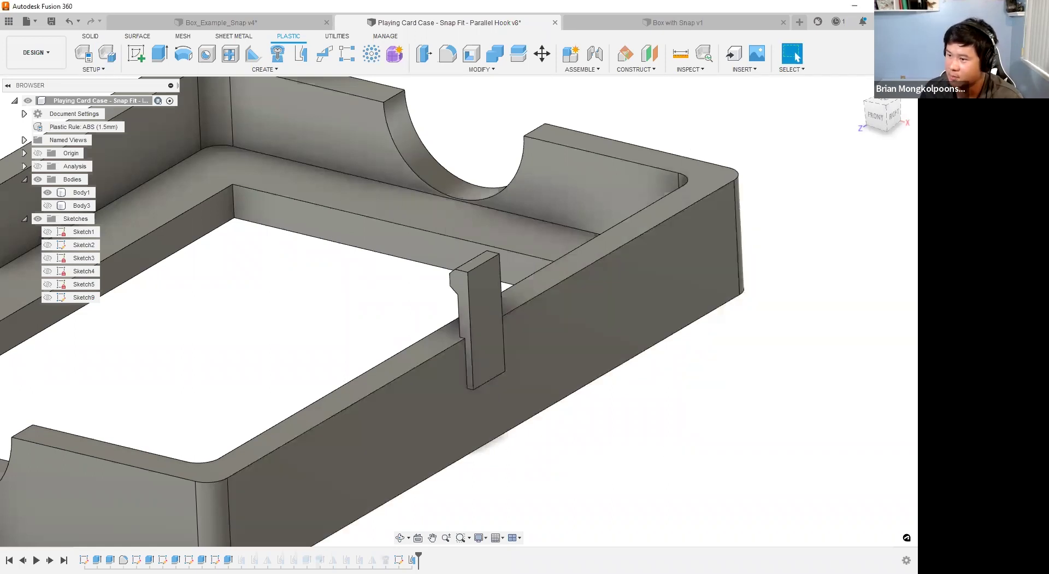
# Edit the snap fit feature and set the hook's base width D to T1 * 12.
pyautogui.doubleClick(412, 560)
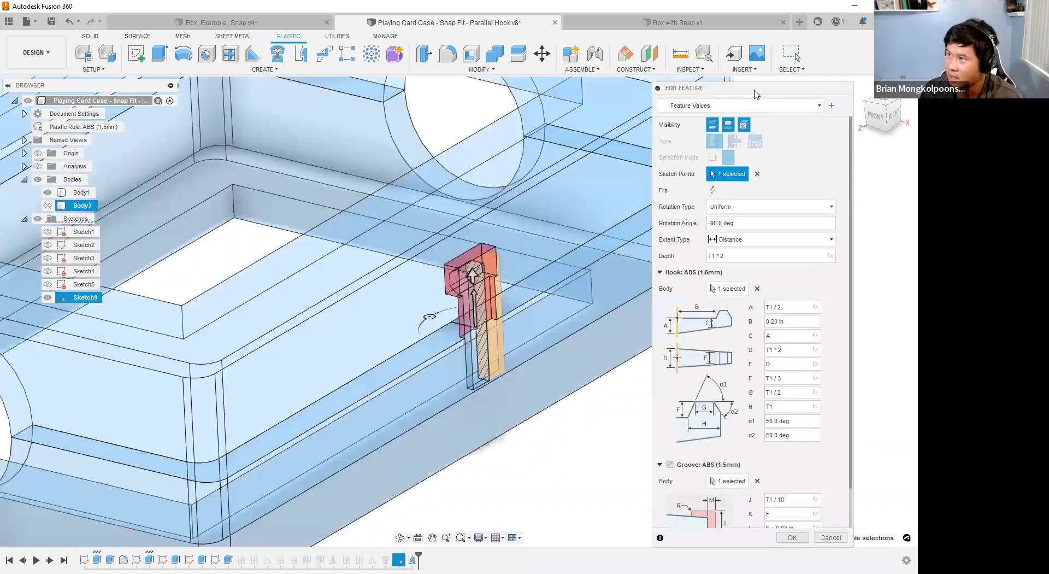
pyautogui.moveTo(763, 86); pyautogui.dragTo(771, 79)
pyautogui.click(797, 343)
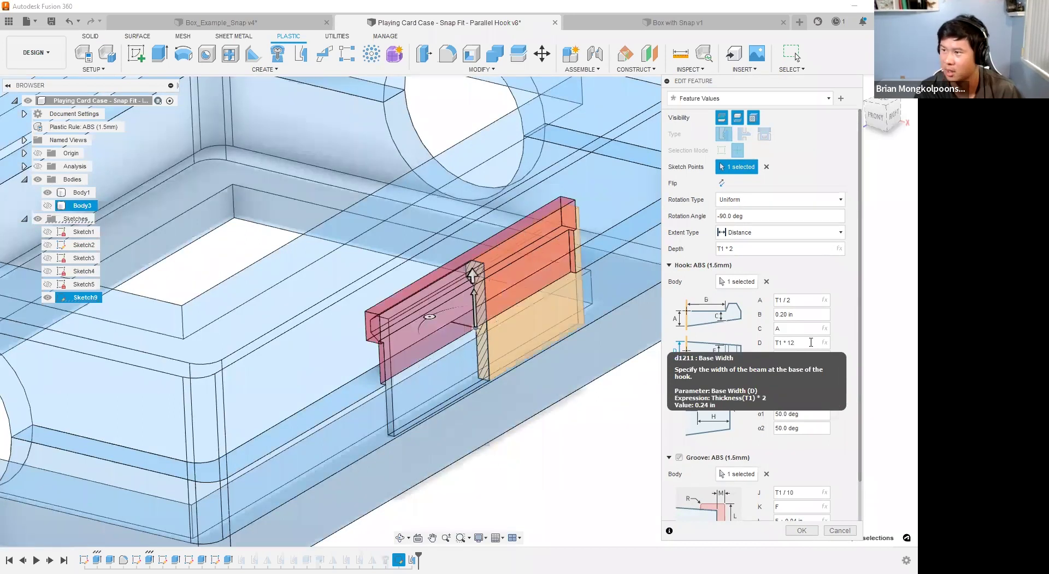
pyautogui.press('Return')
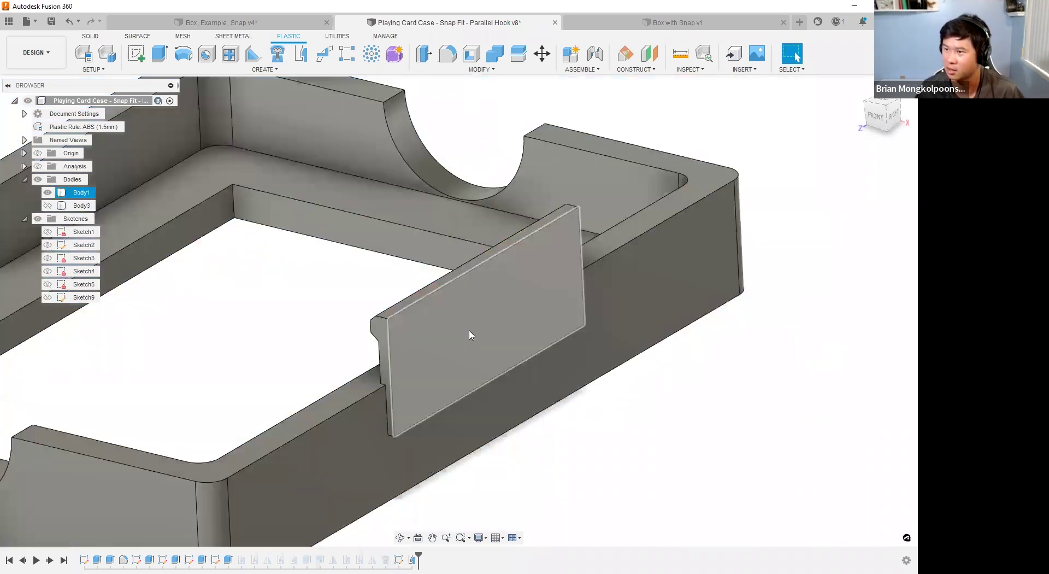
# Examine the widened hook on the case wall and check the settings of the first ABS (1.5mm) plastic rule.
pyautogui.scroll(-3, 579, 426)
pyautogui.moveTo(609, 424)
pyautogui.keyDown('shift'); pyautogui.mouseDown(button='middle')
pyautogui.moveTo(635, 417)
pyautogui.moveTo(606, 431)
pyautogui.mouseUp(button='middle'); pyautogui.keyUp('shift')
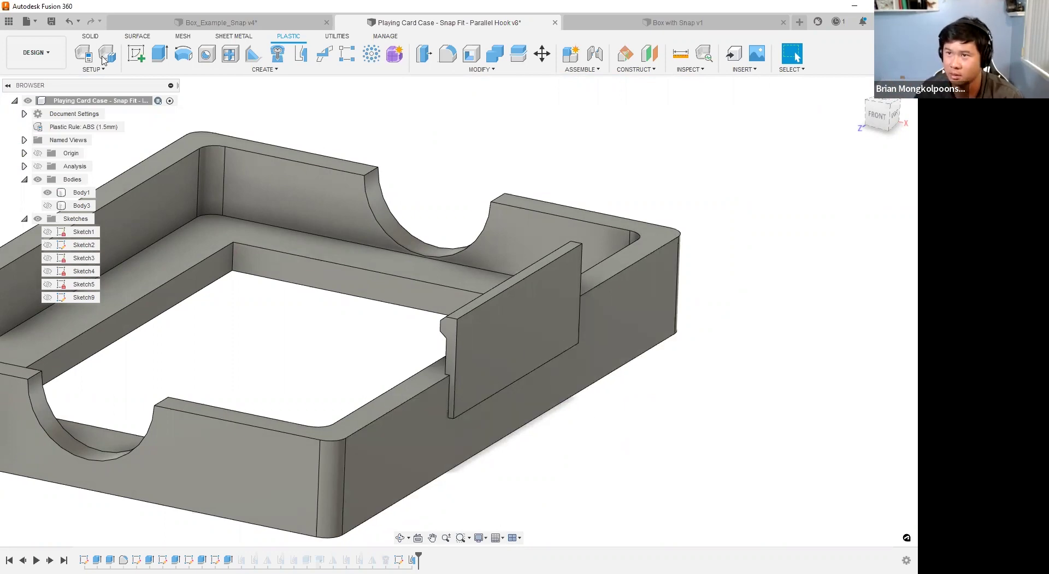
pyautogui.click(105, 56)
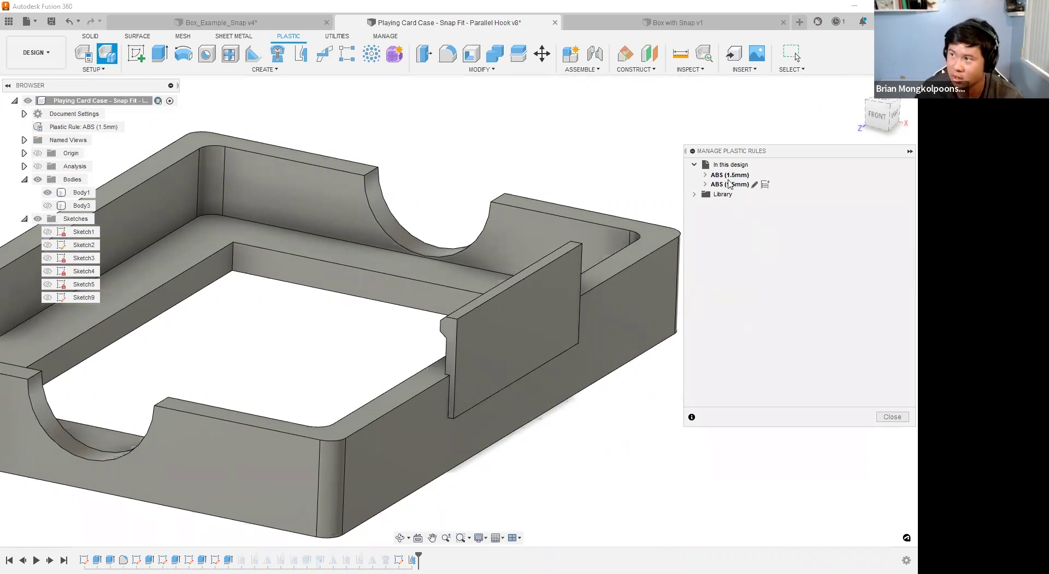
pyautogui.moveTo(731, 177)
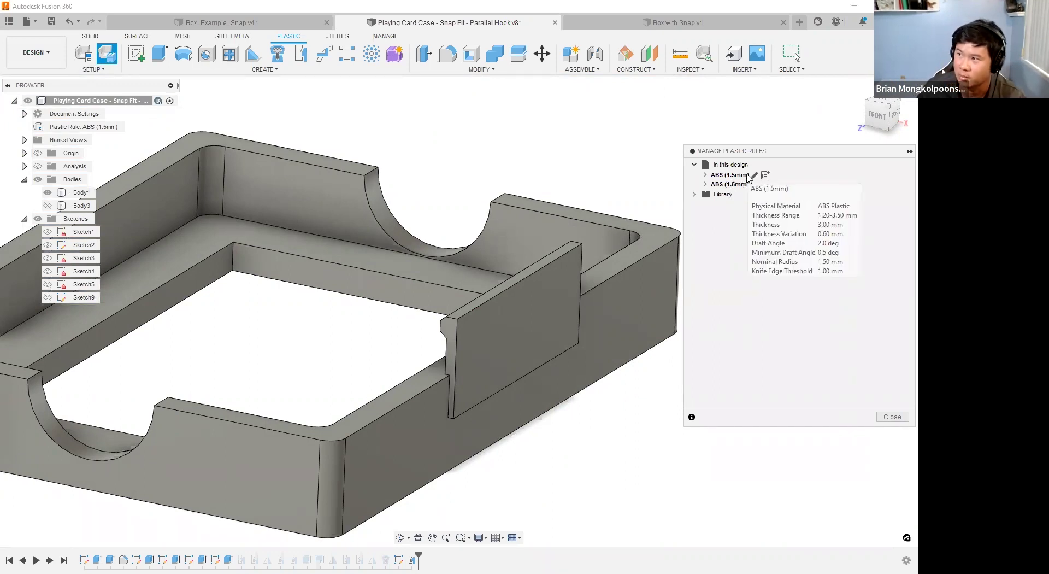
pyautogui.click(892, 416)
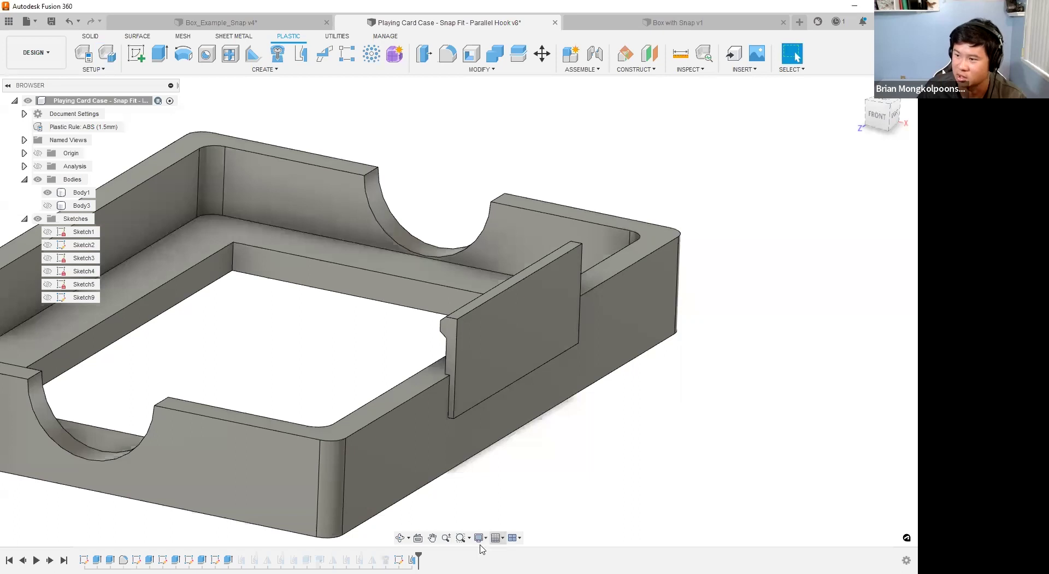
# Look through the saved presets available for the snap fit feature, leave the edit without changes, and view the hook on the case.
pyautogui.doubleClick(412, 560)
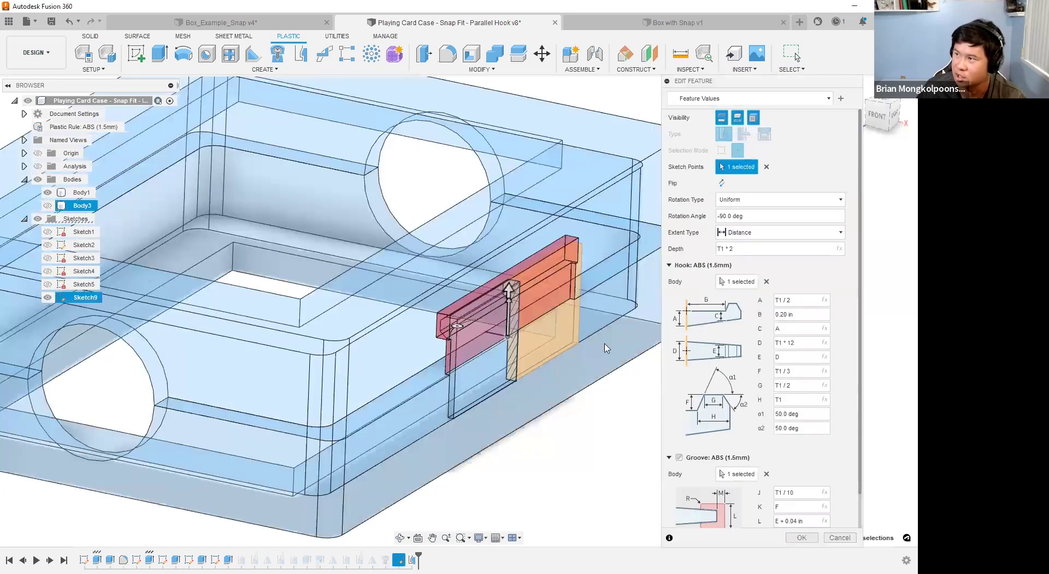
pyautogui.click(830, 99)
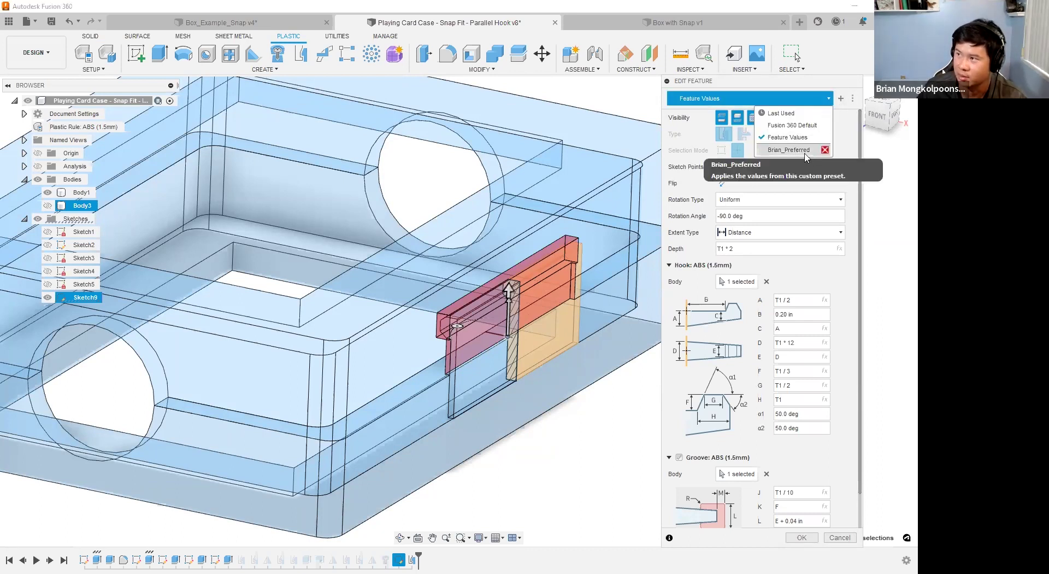
pyautogui.click(846, 128)
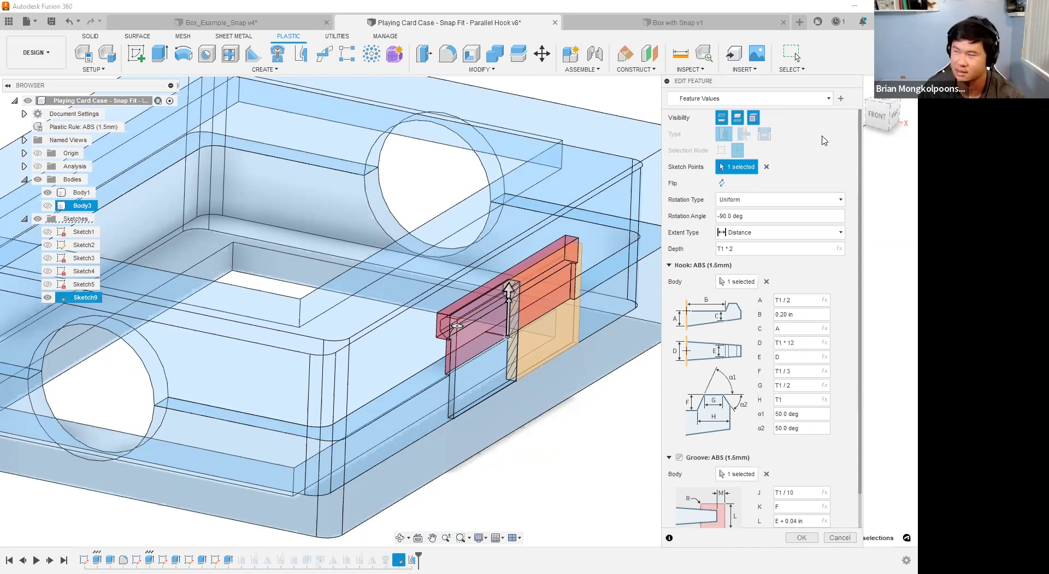
pyautogui.click(840, 537)
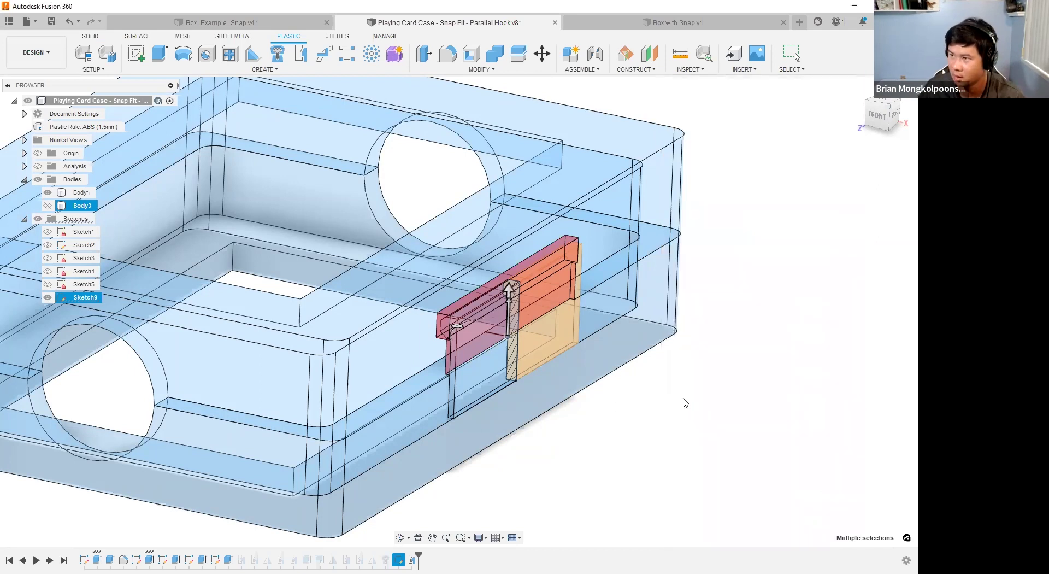
pyautogui.scroll(-2, 509, 385)
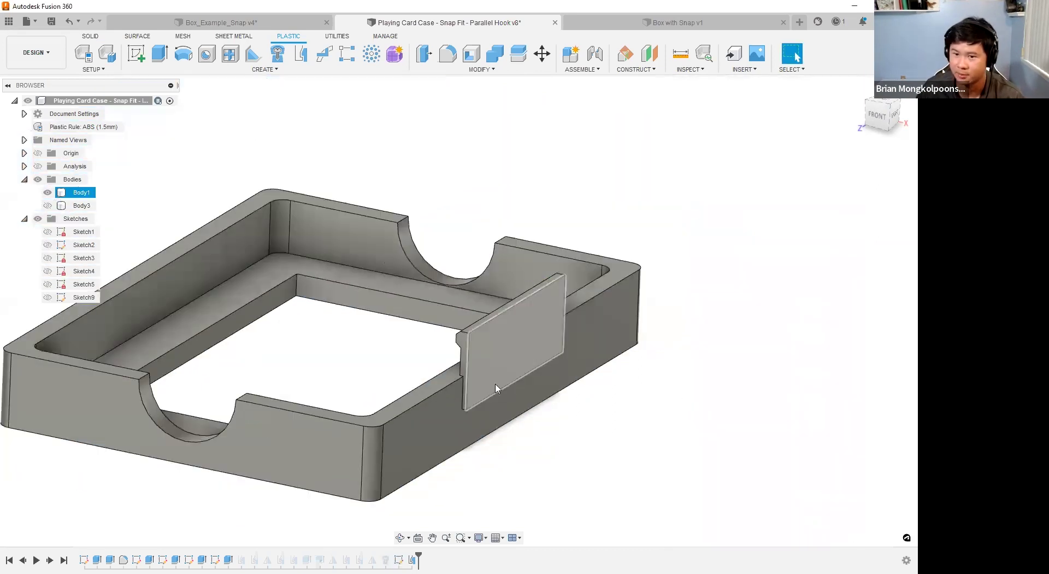
pyautogui.scroll(2, 389, 355)
pyautogui.scroll(-3, 533, 372)
pyautogui.scroll(3, 370, 374)
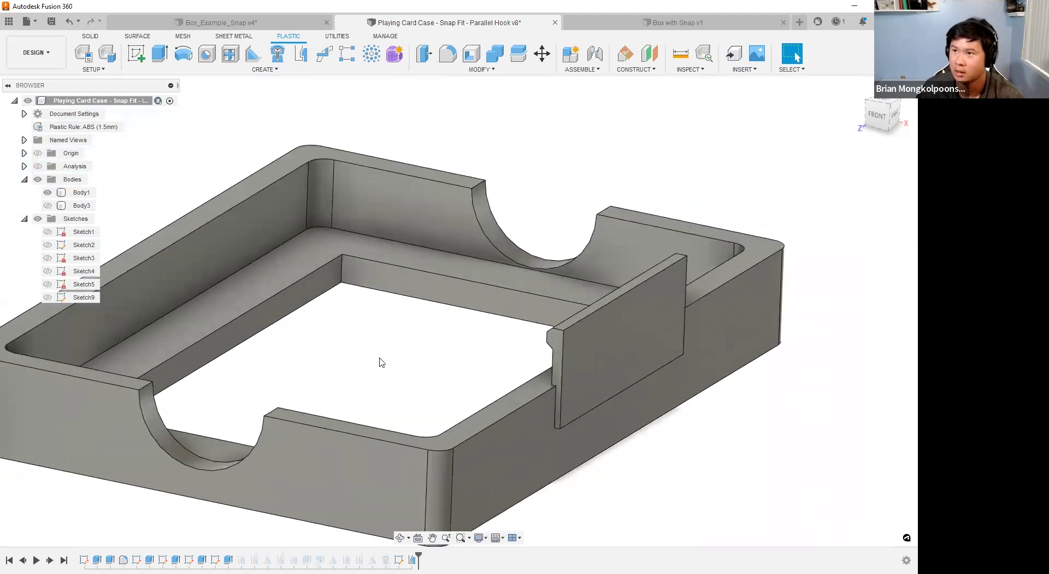
pyautogui.scroll(-1, 389, 350)
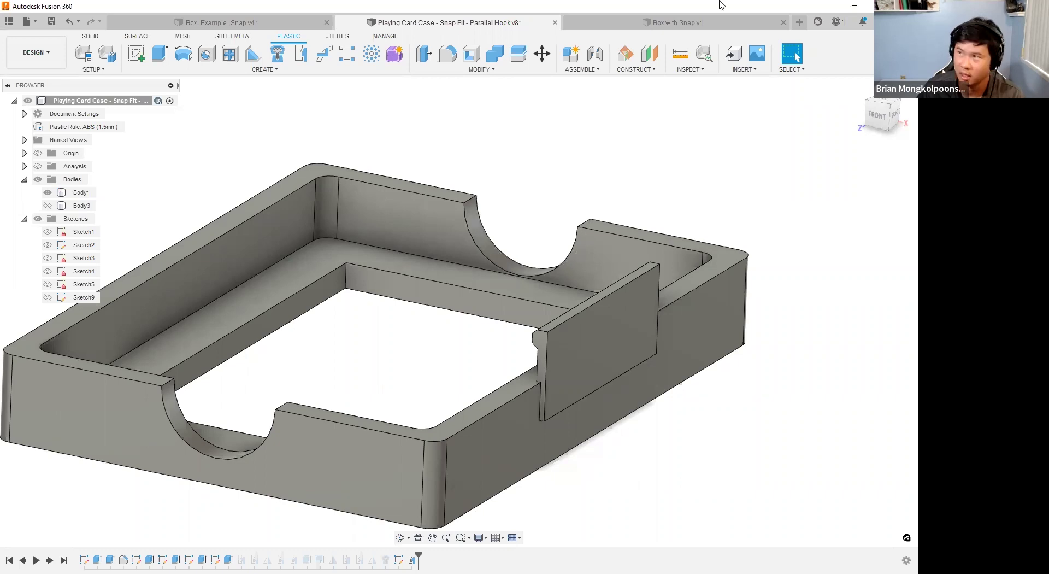
# Switch to the Box with Snap v1 design and examine the cap latch's hook profile against the lid from the right side.
pyautogui.click(704, 25)
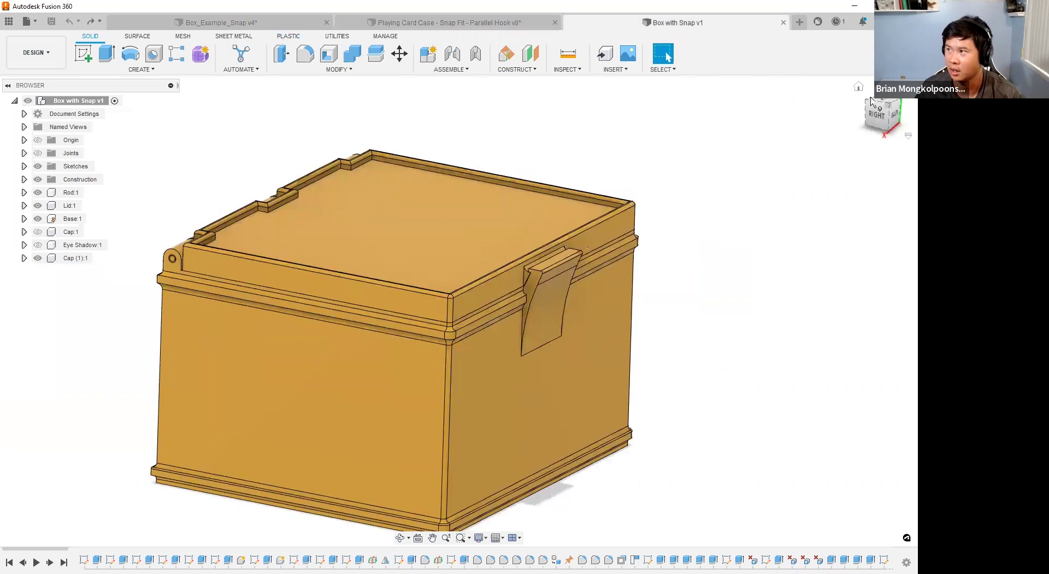
pyautogui.moveTo(870, 111); pyautogui.dragTo(865, 107)
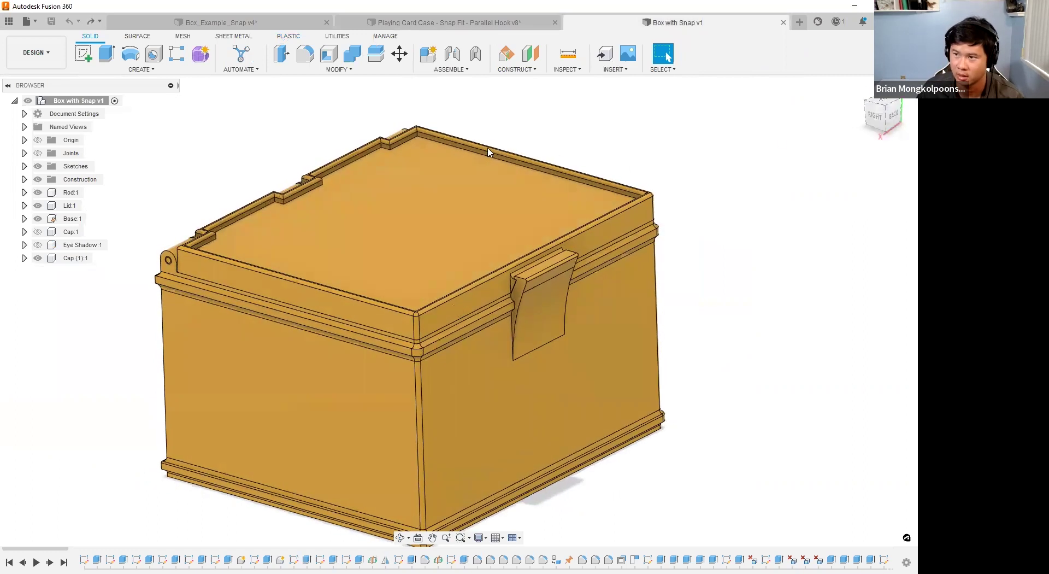
pyautogui.scroll(-2, 513, 164)
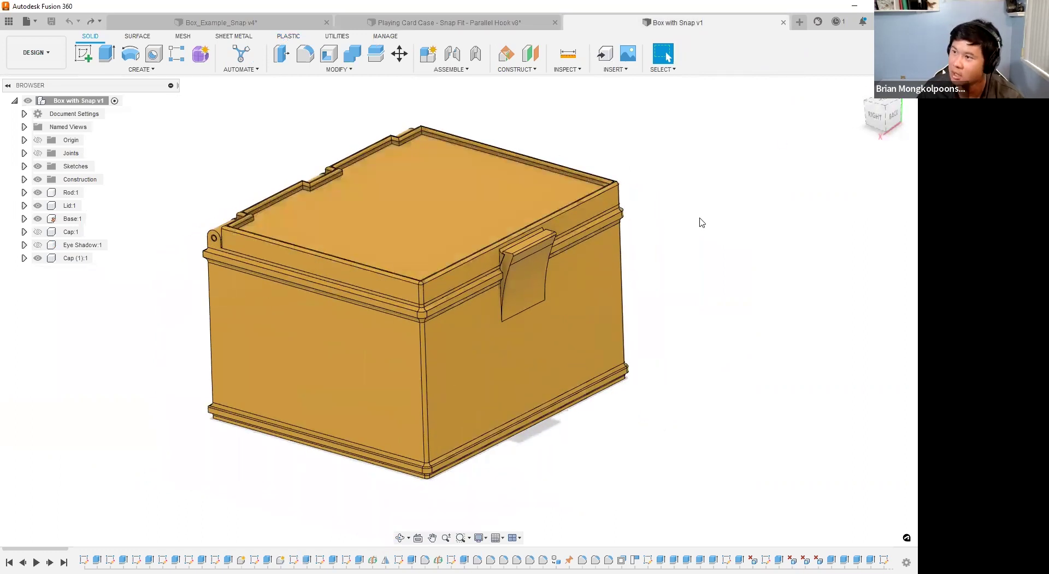
pyautogui.click(874, 115)
pyautogui.scroll(5, 534, 234)
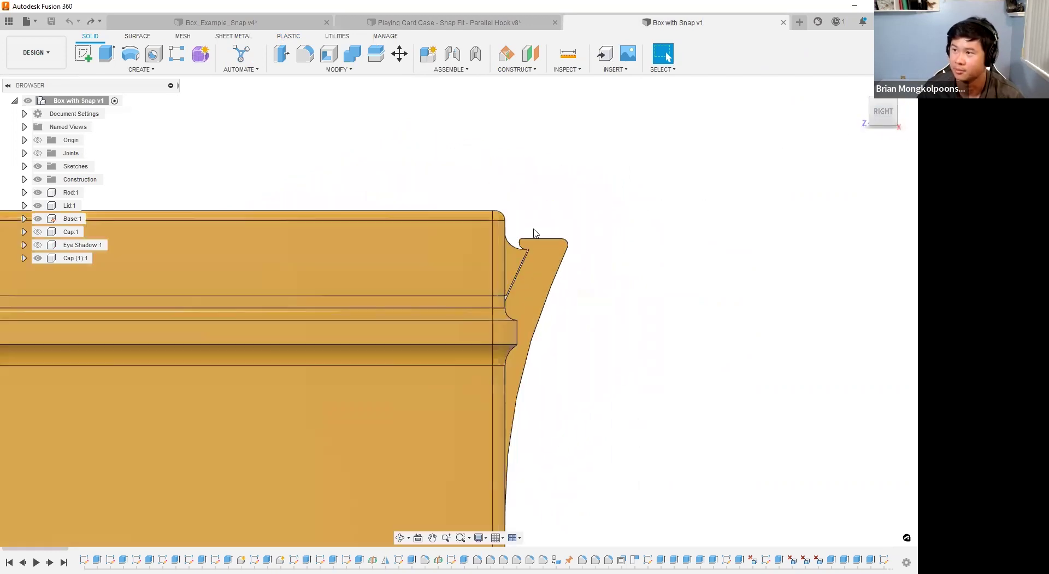
pyautogui.scroll(1, 535, 234)
pyautogui.scroll(-2, 517, 263)
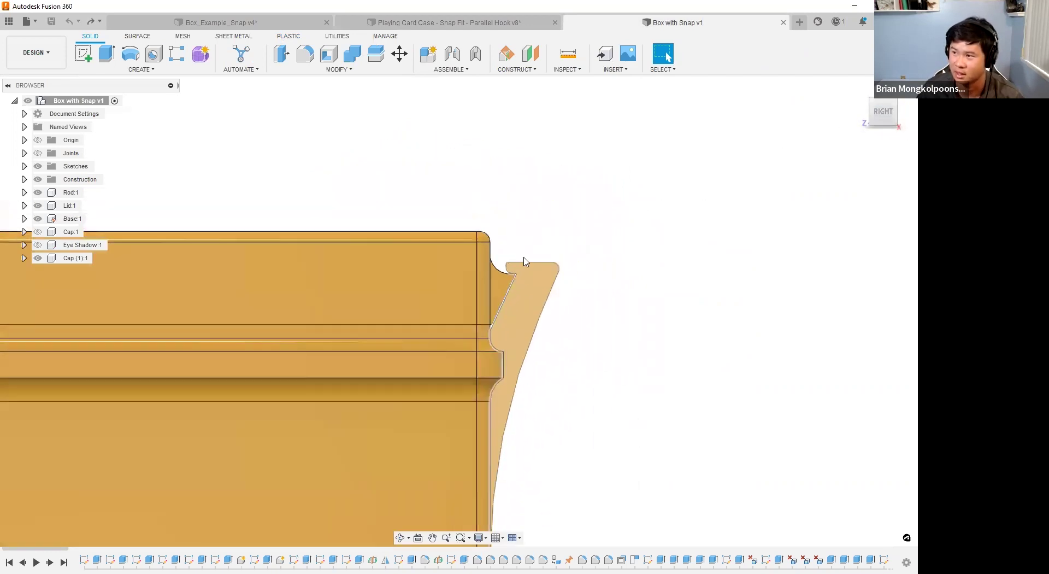
pyautogui.scroll(3, 514, 263)
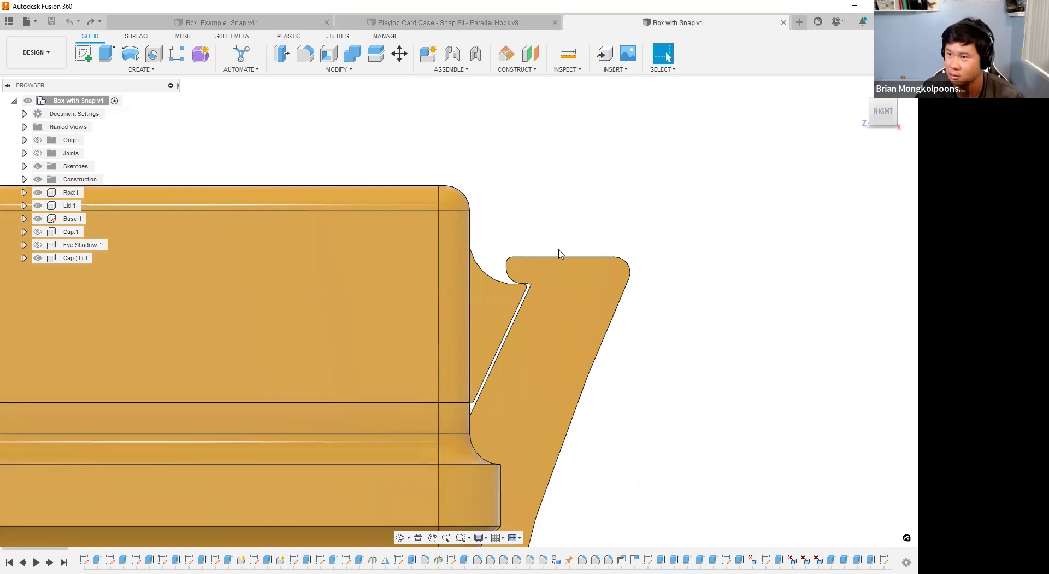
pyautogui.scroll(-4, 551, 244)
pyautogui.moveTo(654, 232); pyautogui.dragTo(645, 264, button='middle')
pyautogui.scroll(-5, 624, 255)
pyautogui.scroll(3, 650, 259)
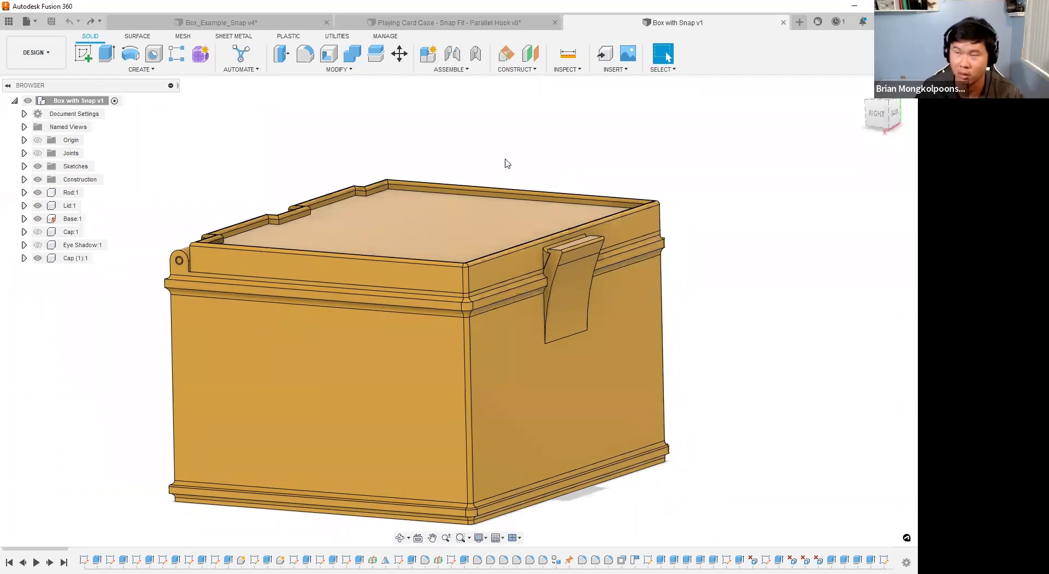
# Switch to the Box_Example_Snap v4 design and view the closed box's lid and front wall.
pyautogui.click(290, 25)
pyautogui.moveTo(553, 199); pyautogui.dragTo(596, 156, button='middle')
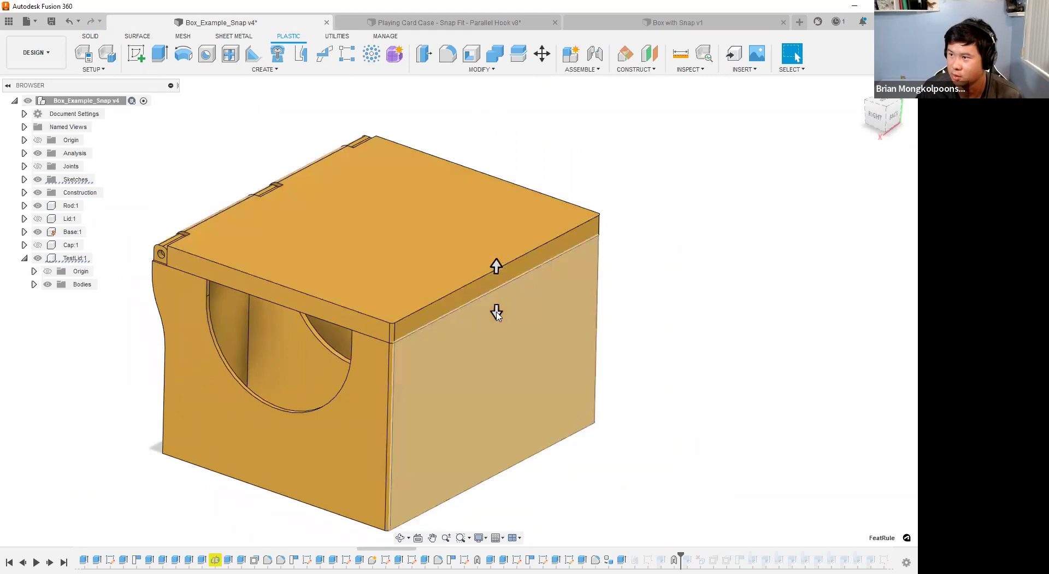
pyautogui.moveTo(675, 163); pyautogui.dragTo(668, 171, button='middle')
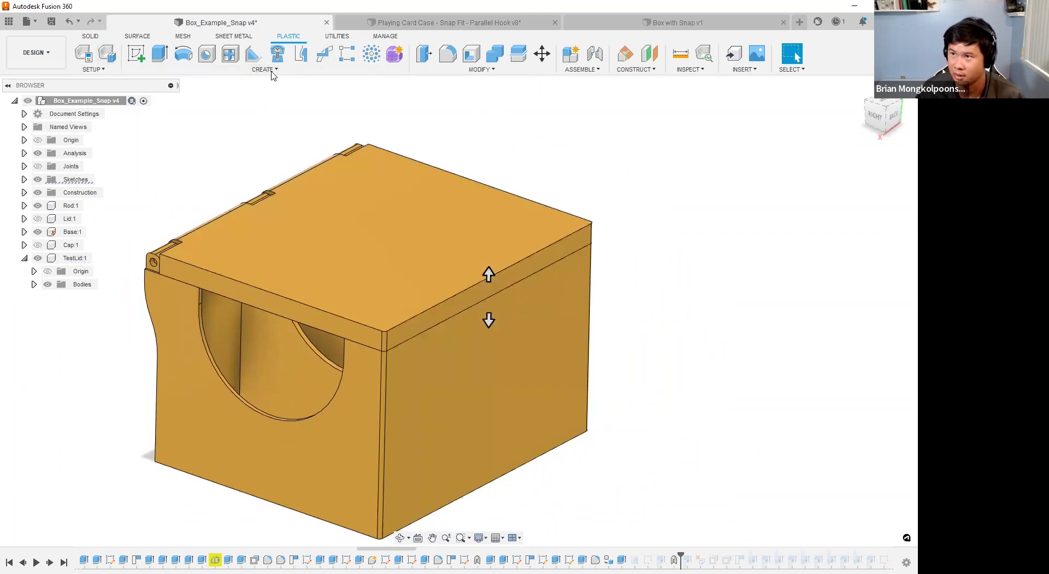
pyautogui.click(300, 55)
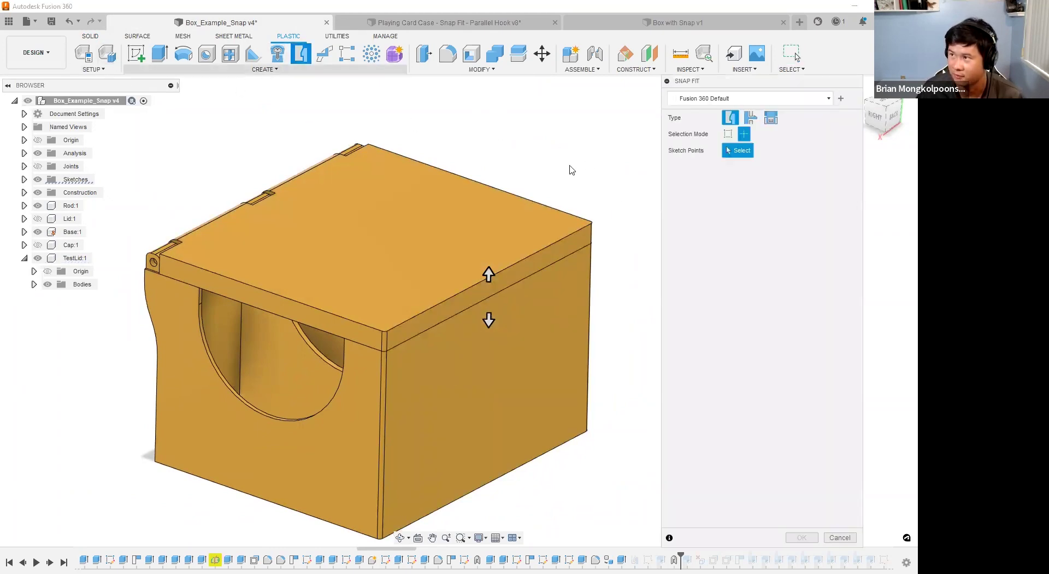
pyautogui.click(752, 118)
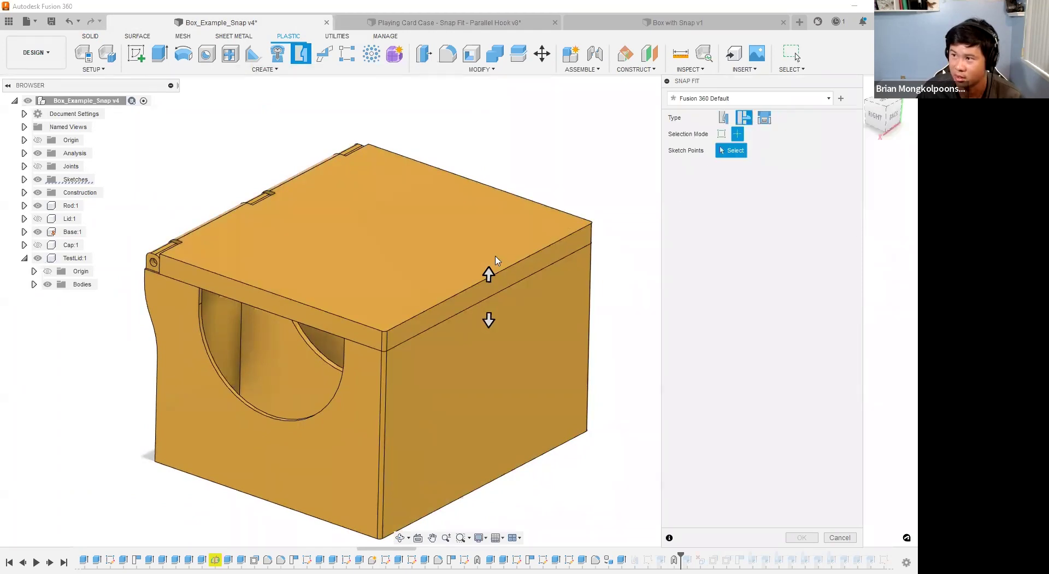
pyautogui.click(836, 538)
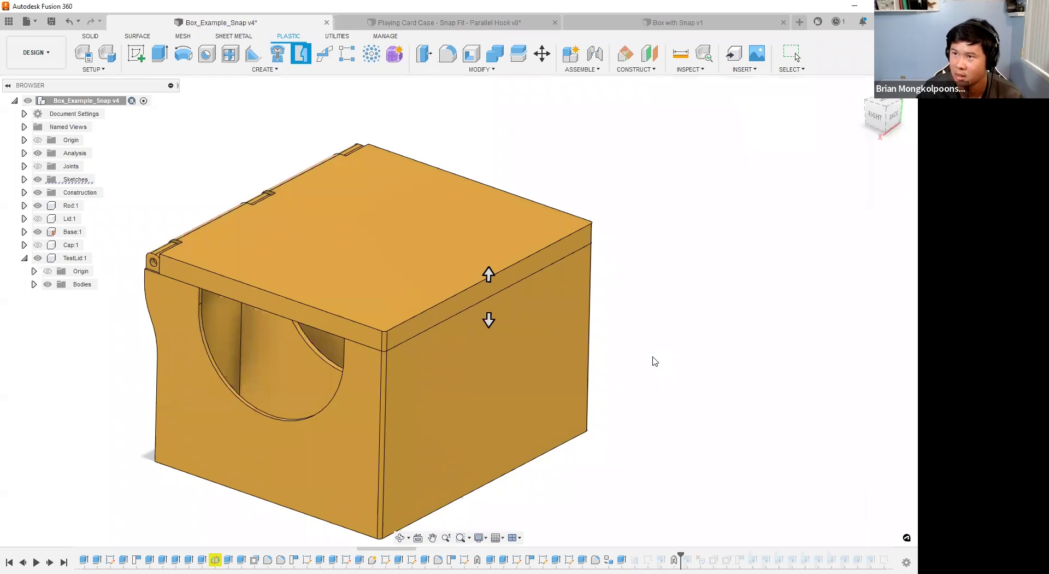
# Hide TestLid, start a sketch on the upper rim of the base's front wall, and draw a line about 0.16 in long across it.
pyautogui.click(136, 55)
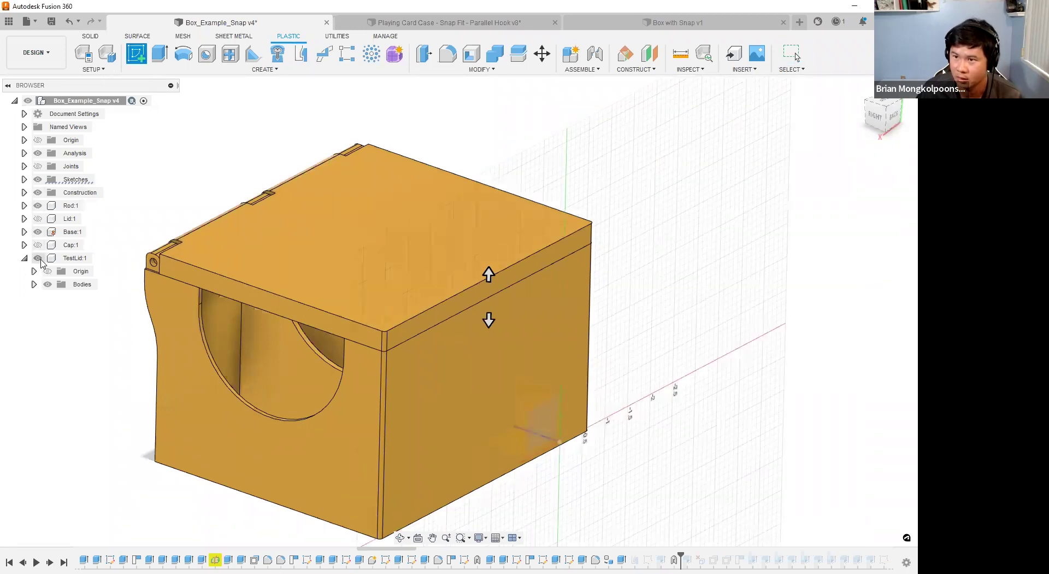
pyautogui.click(38, 257)
pyautogui.click(458, 315)
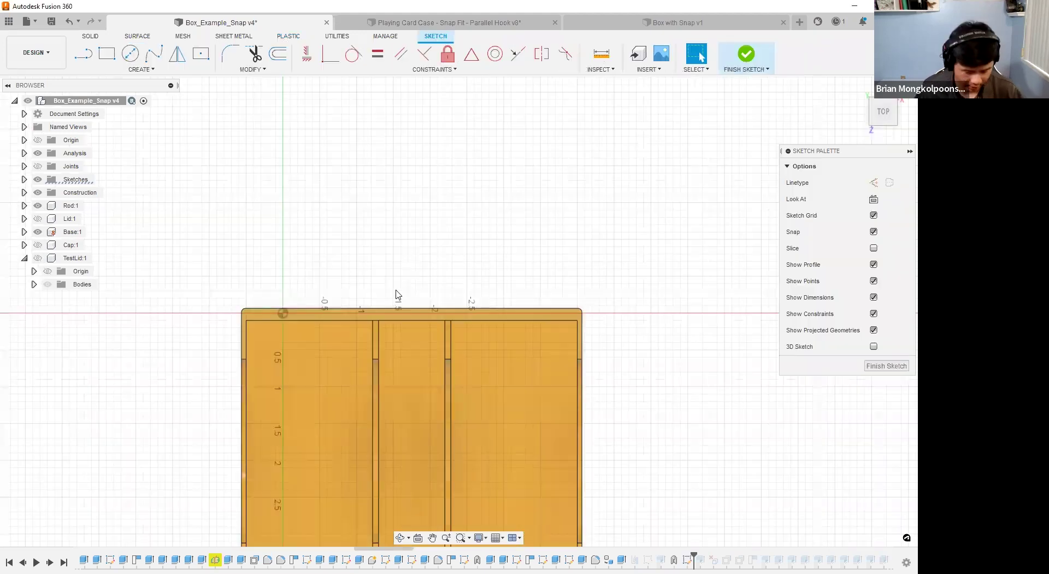
pyautogui.press('l')
pyautogui.scroll(3, 480, 346)
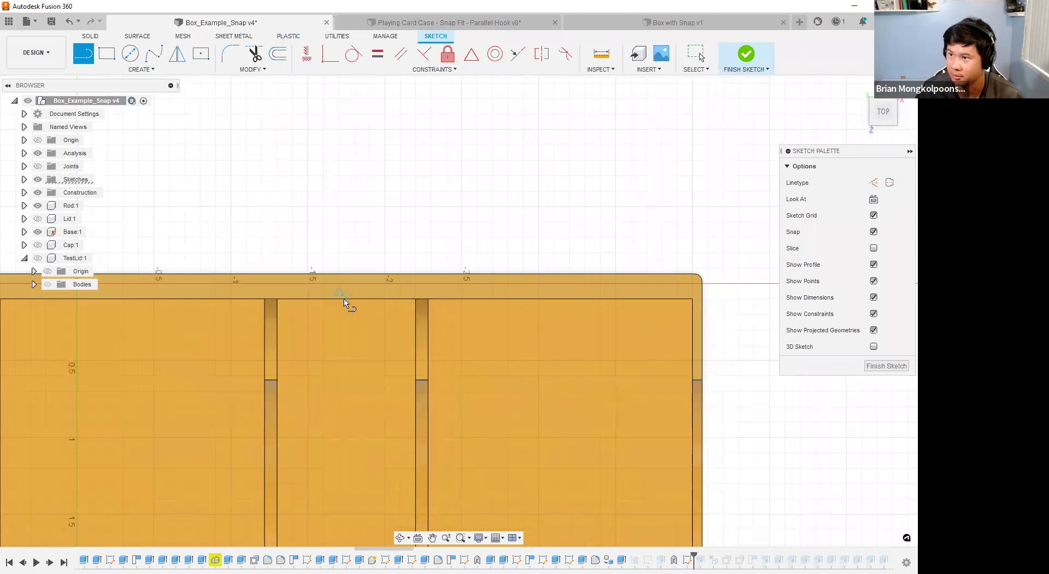
pyautogui.click(346, 299)
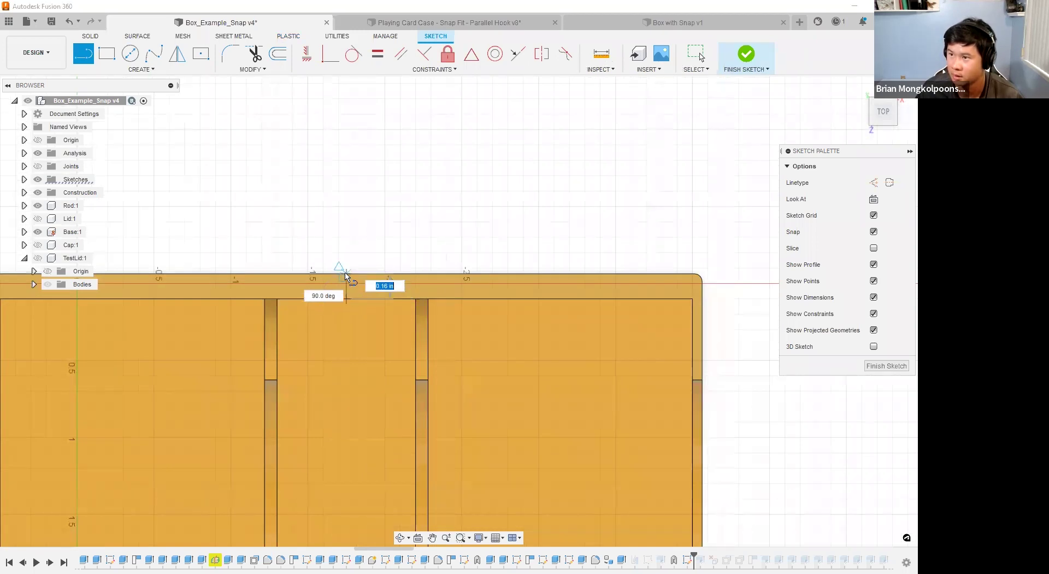
pyautogui.click(346, 274)
pyautogui.press('Escape')
# Place a sketch point on the line across the rim, slightly nearer its outer edge, and finish the sketch.
pyautogui.click(141, 69)
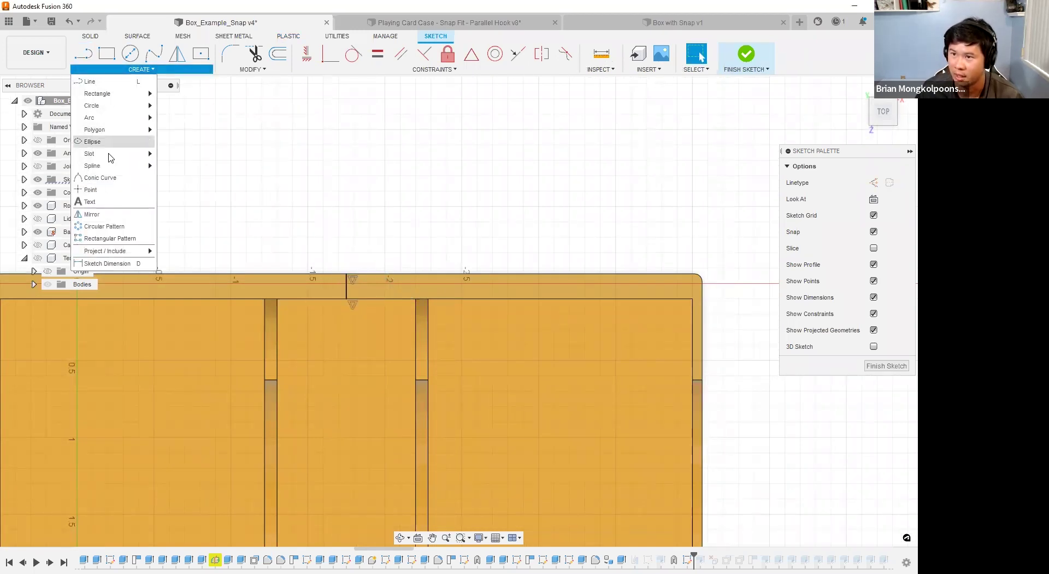
pyautogui.click(91, 189)
pyautogui.scroll(5, 420, 308)
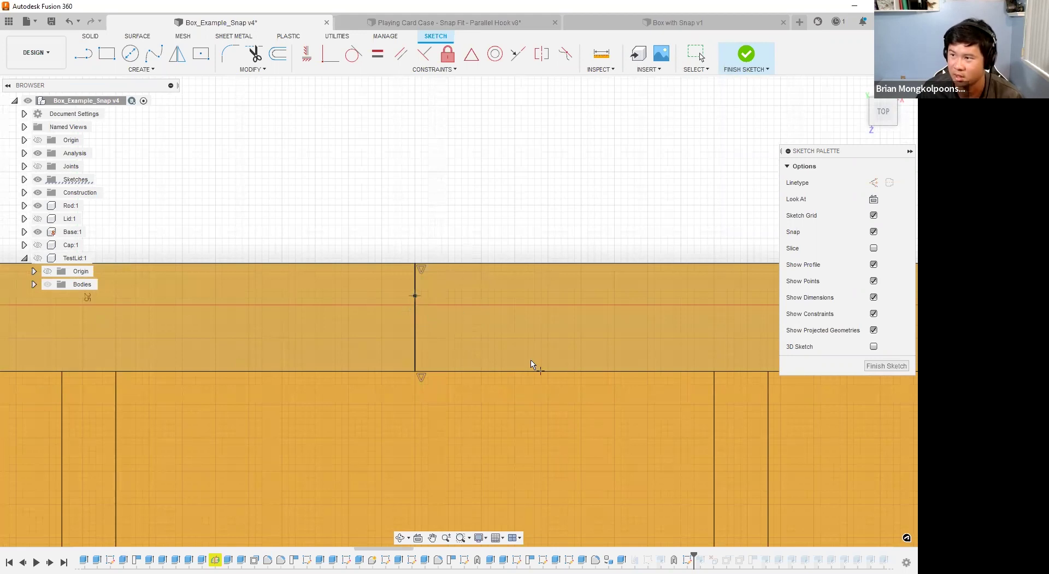
pyautogui.press('Escape')
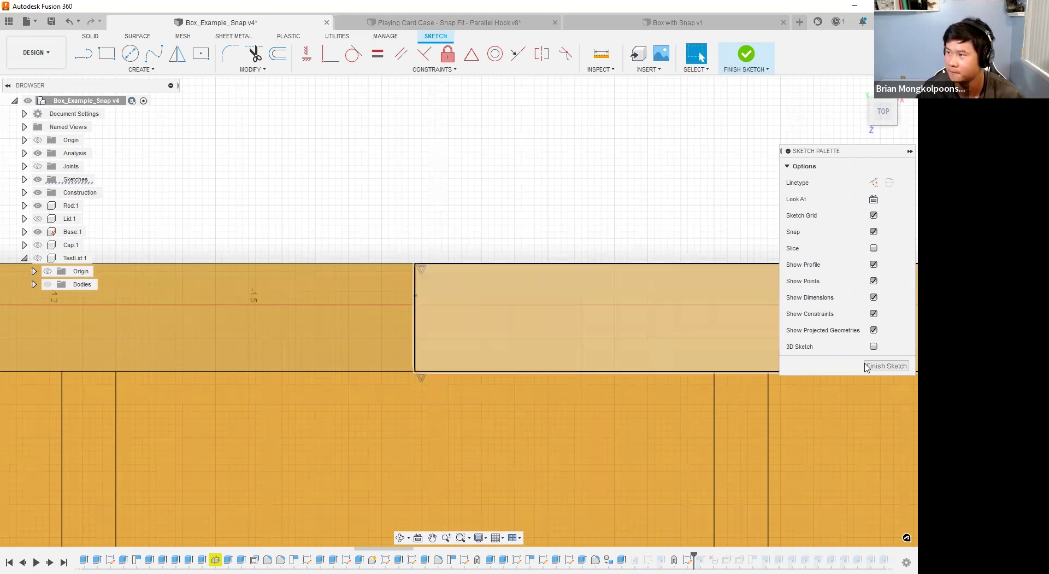
pyautogui.click(866, 367)
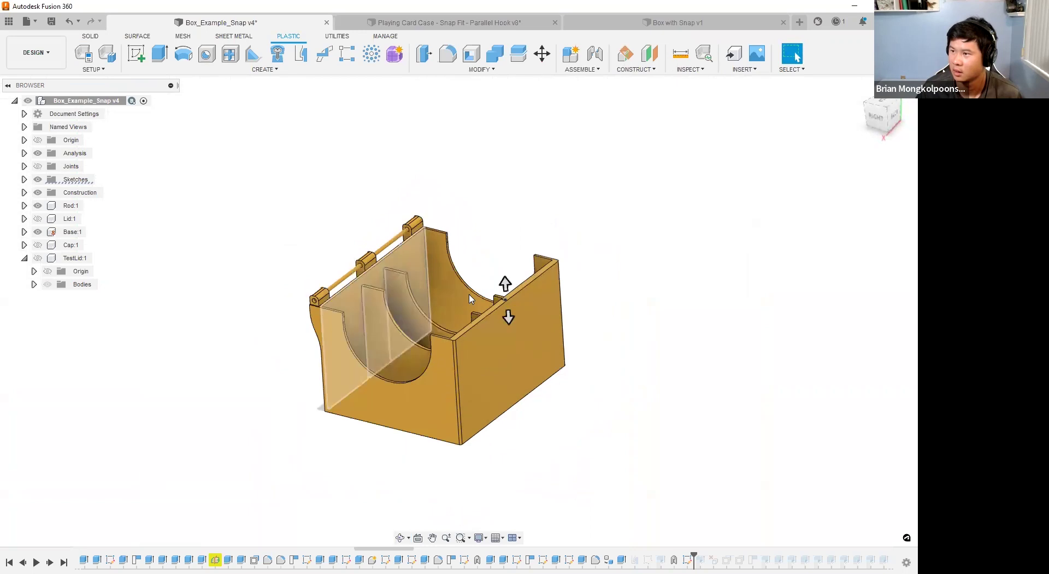
# Show TestLid again and assign it the ABS (1.5mm) plastic rule from the library.
pyautogui.click(38, 258)
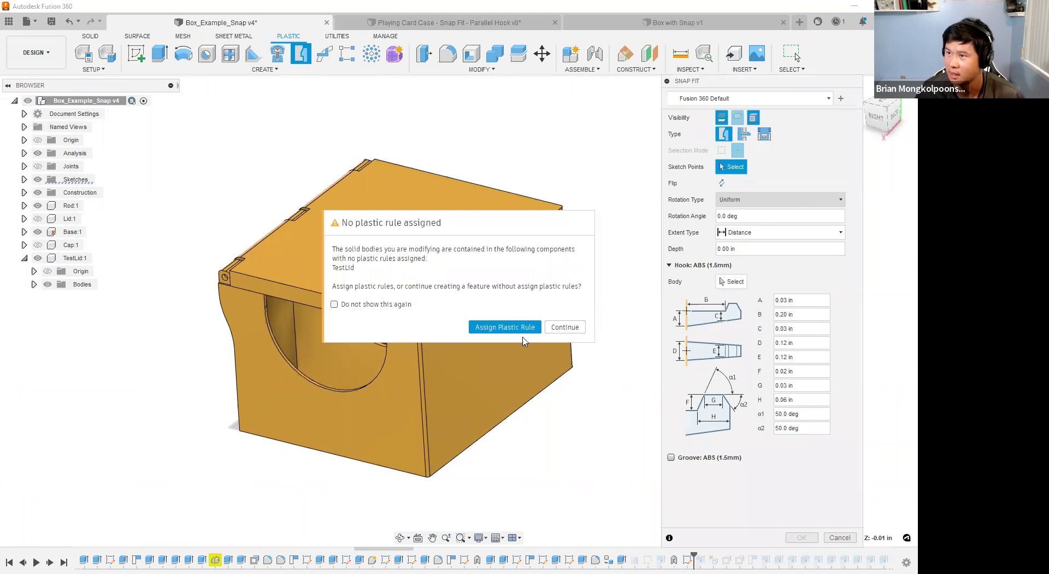
pyautogui.click(504, 327)
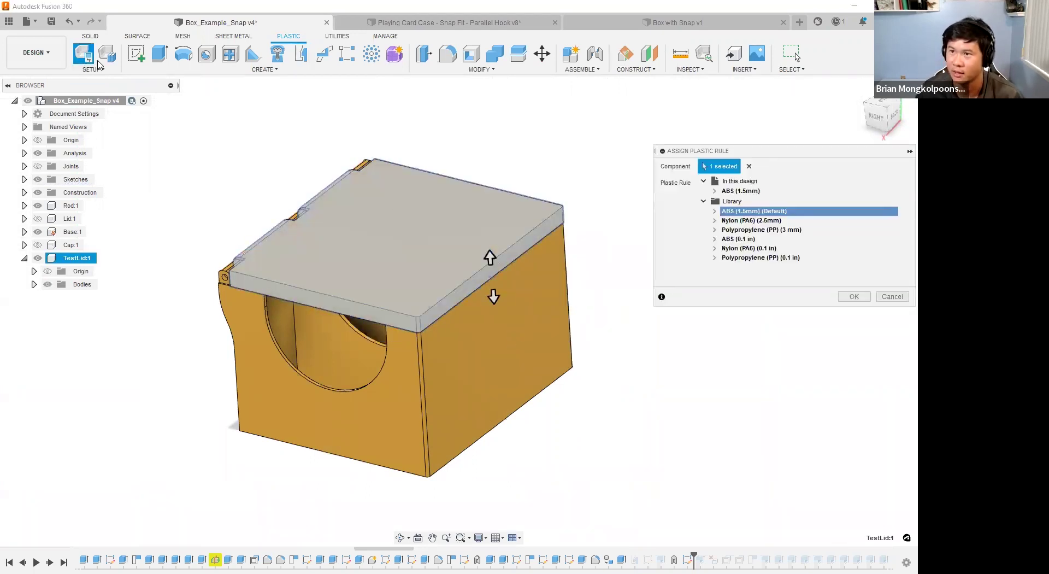
pyautogui.doubleClick(736, 212)
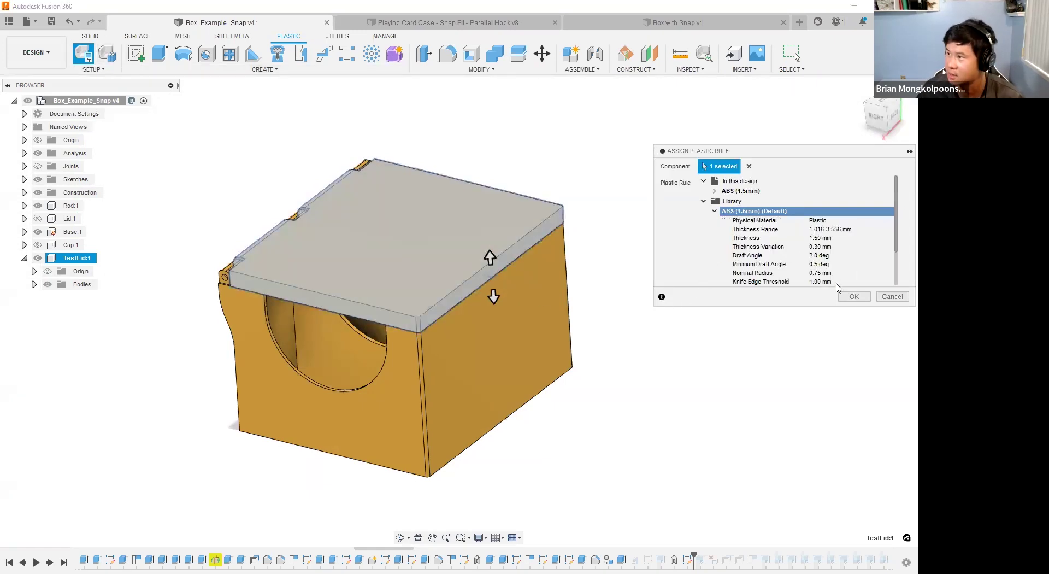
pyautogui.click(847, 298)
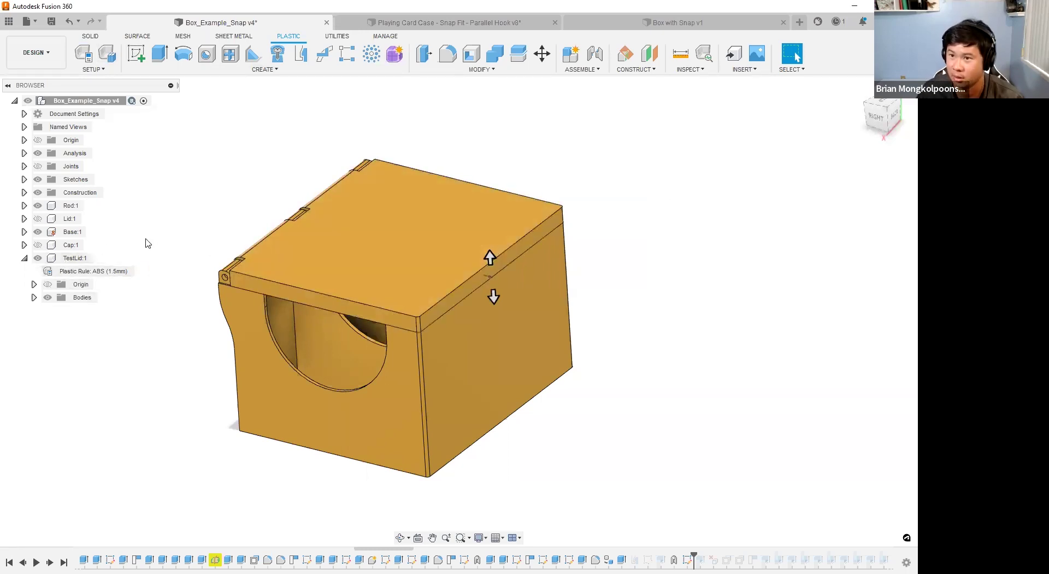
# Assign the ABS (1.5mm) plastic rule to the top-level box component and check the rule listed under Base.
pyautogui.click(77, 231)
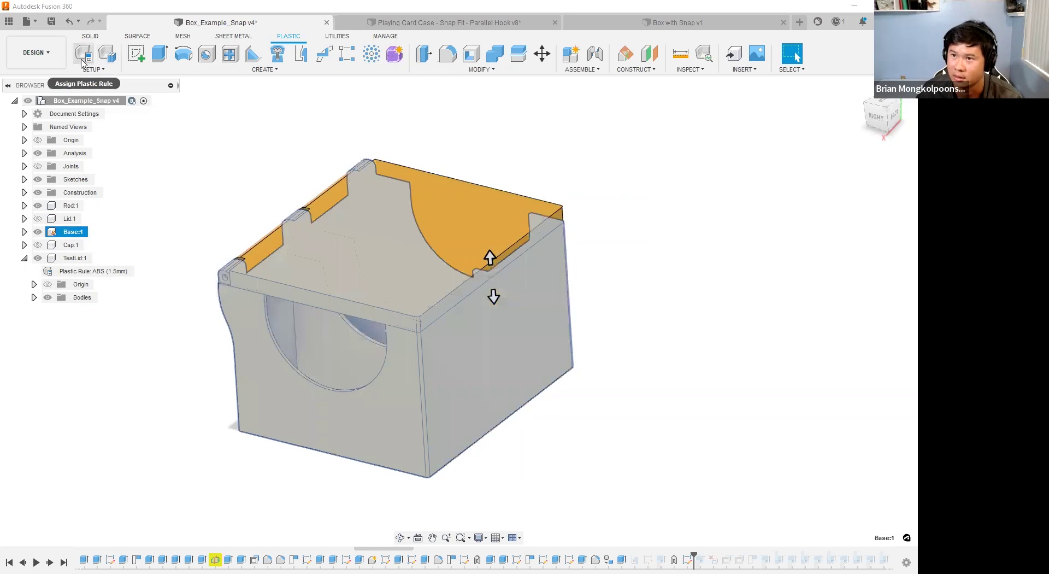
pyautogui.click(87, 59)
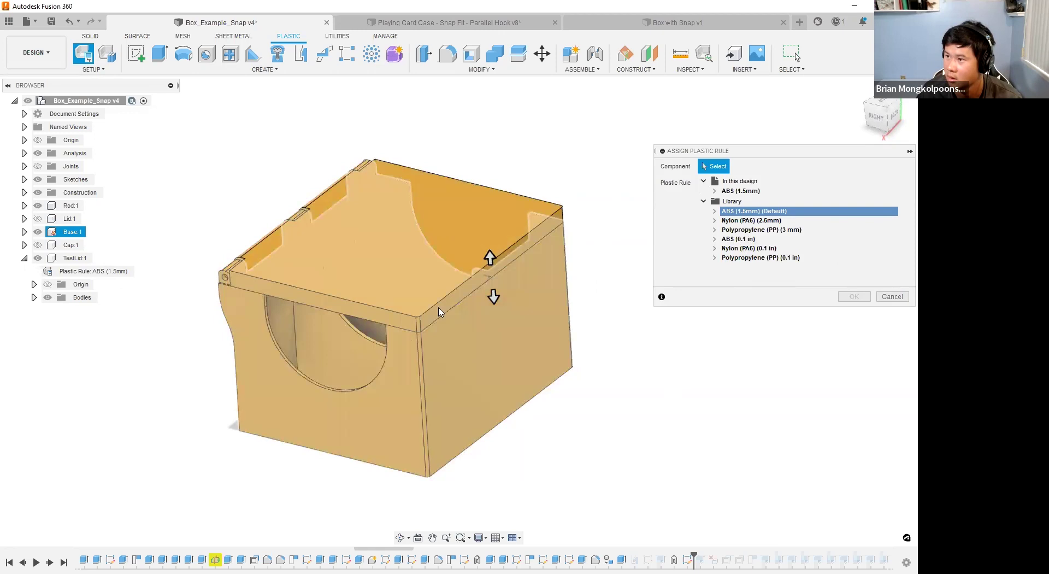
pyautogui.click(439, 312)
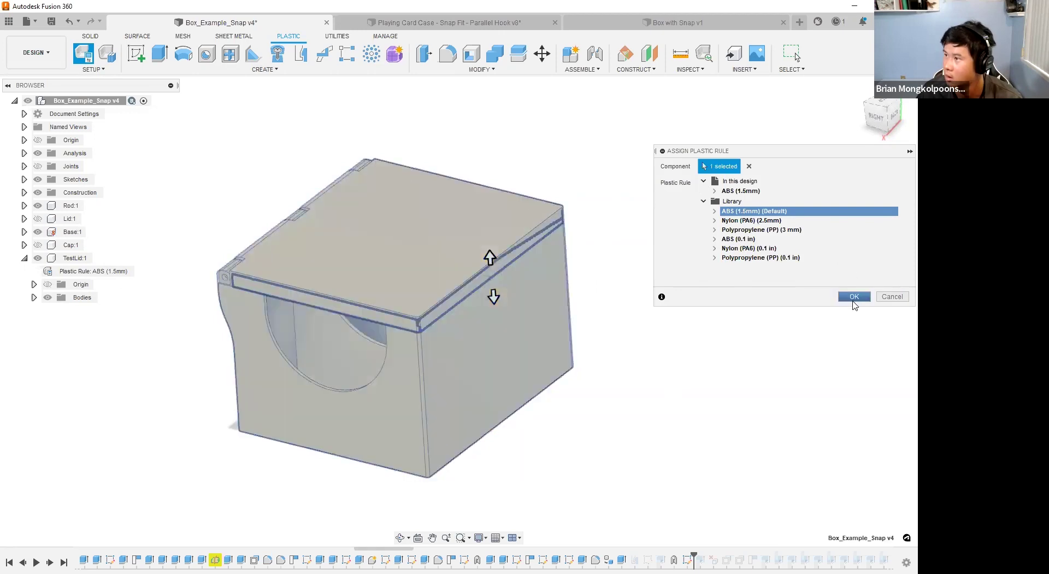
pyautogui.click(853, 300)
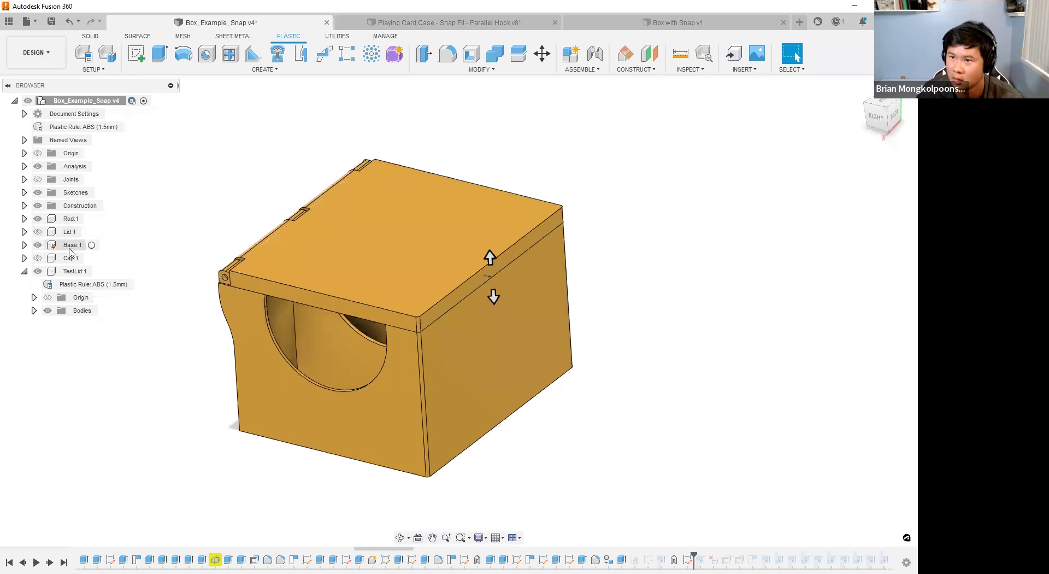
pyautogui.click(24, 246)
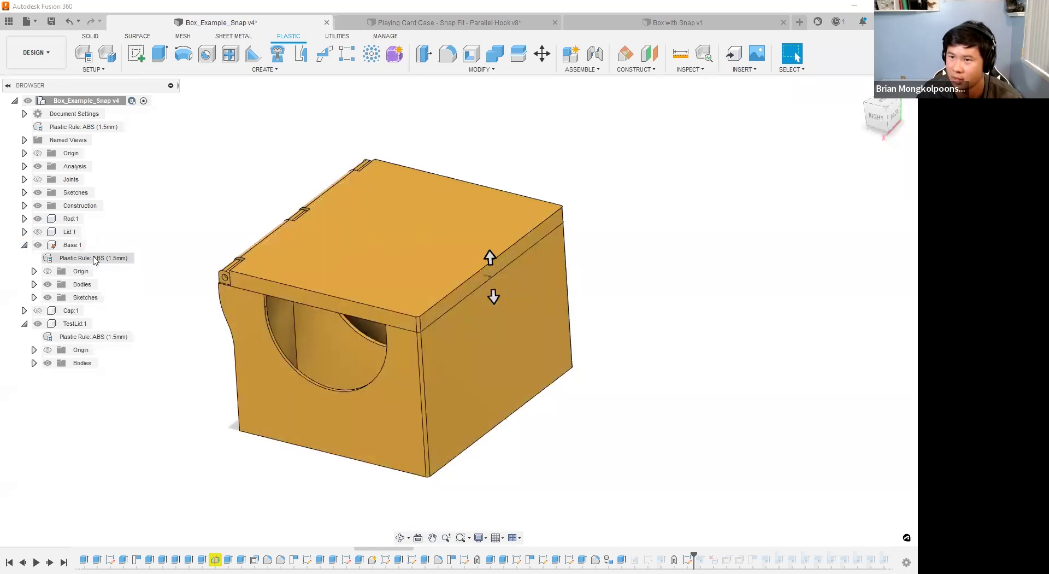
pyautogui.click(25, 245)
pyautogui.click(24, 271)
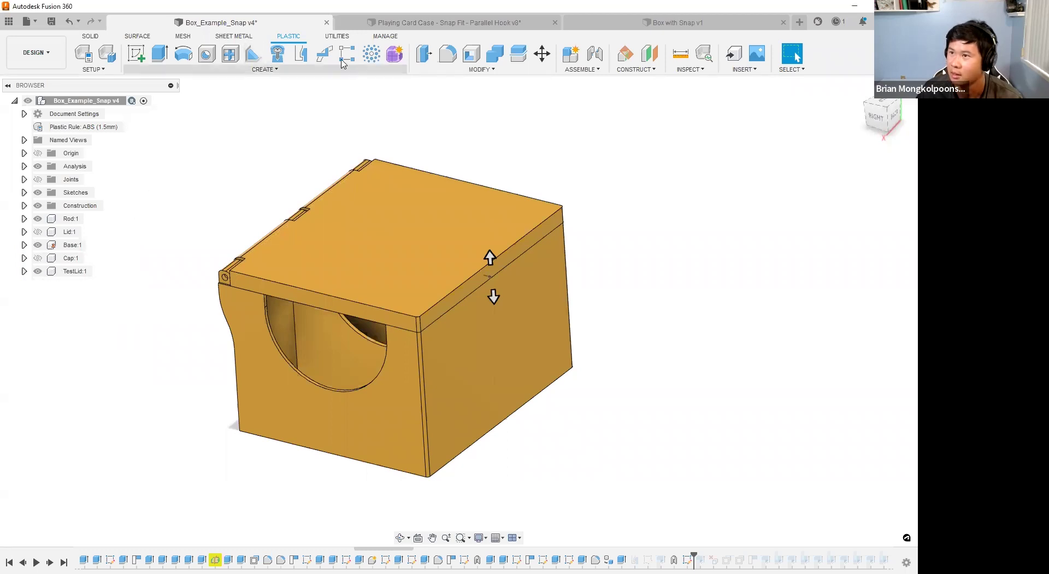
# Try the second snap fit type with hook and groove at the rim's sketch point, rotated to -180 deg, and inspect its side profile.
pyautogui.click(304, 59)
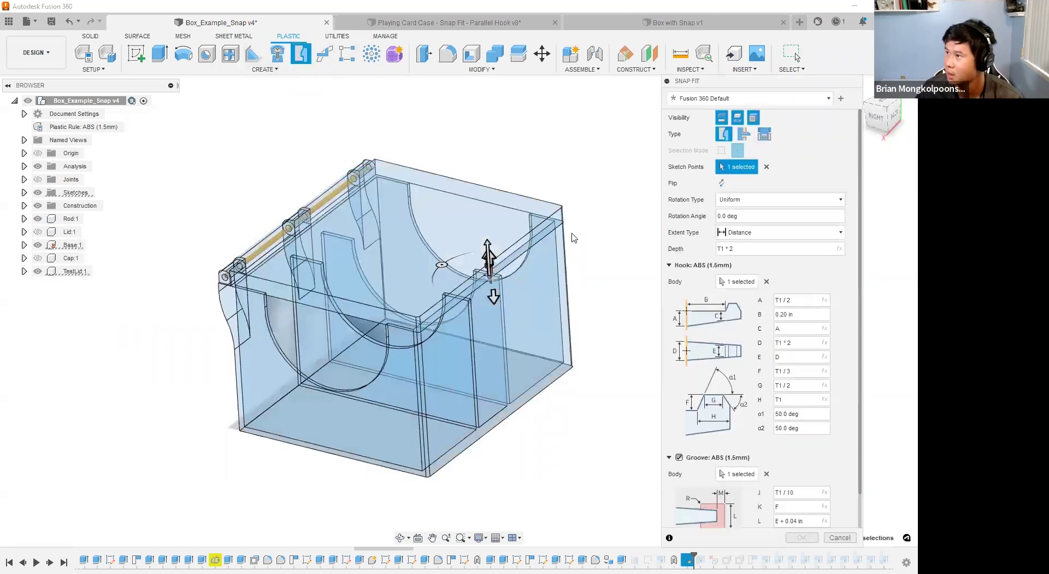
pyautogui.click(744, 137)
pyautogui.scroll(6, 518, 285)
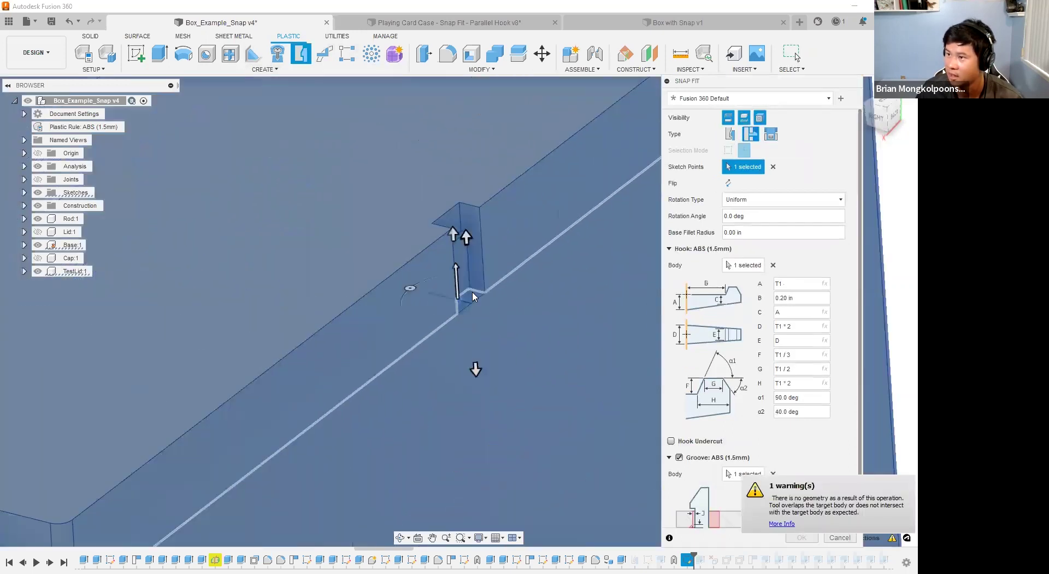
pyautogui.moveTo(409, 288); pyautogui.dragTo(522, 314)
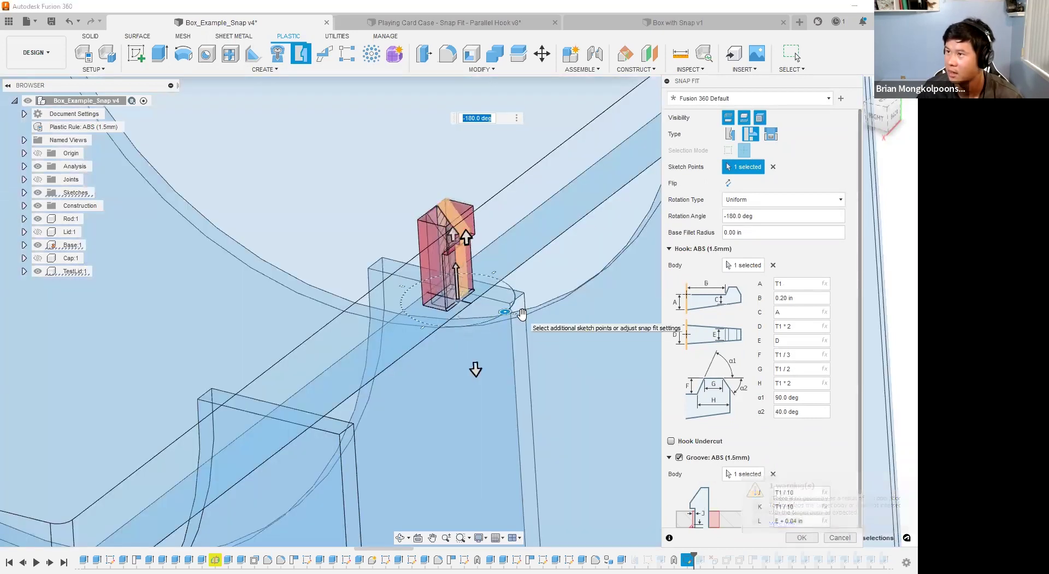
pyautogui.click(871, 119)
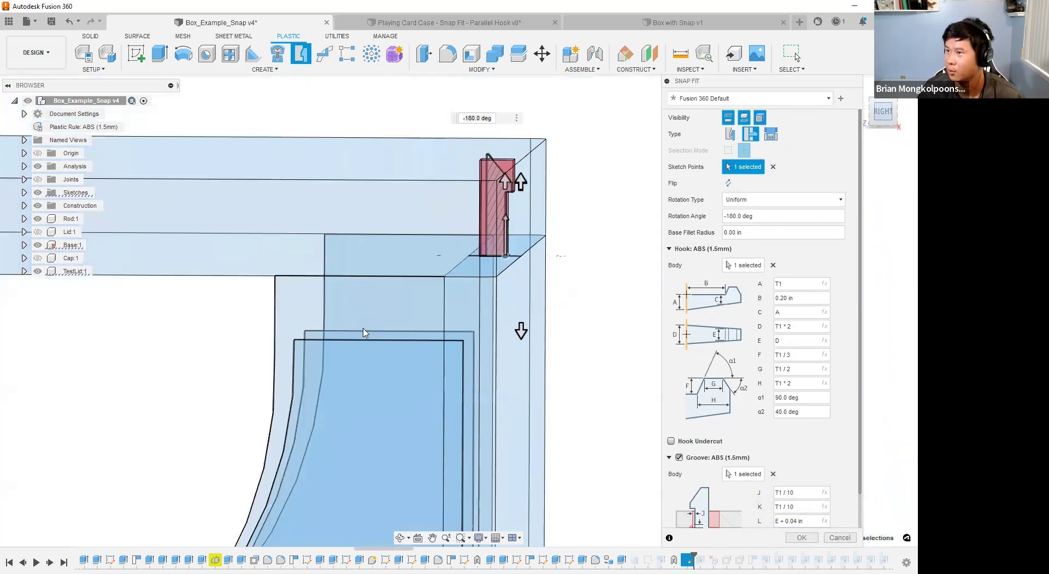
pyautogui.scroll(3, 483, 234)
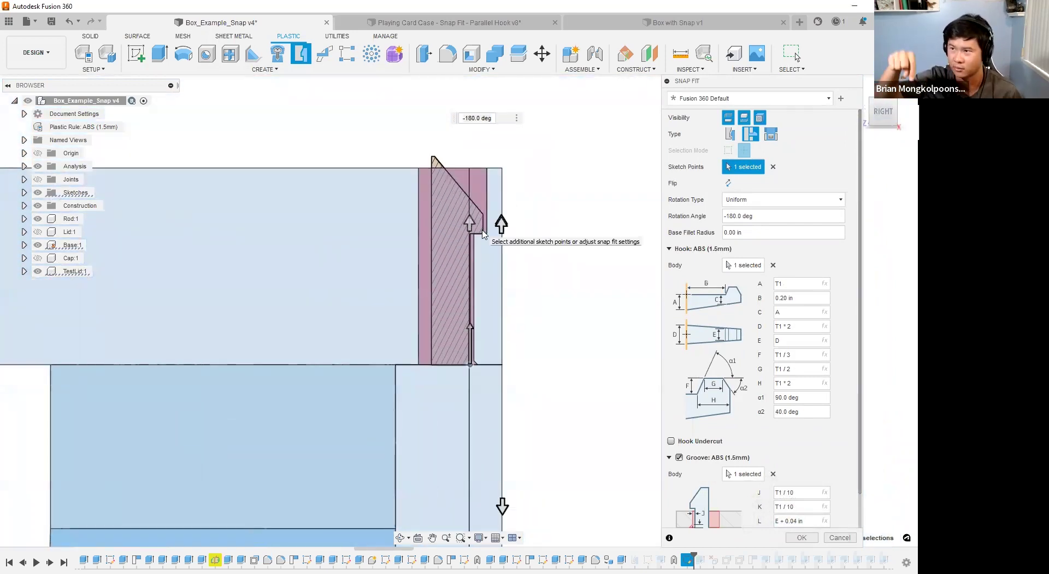
# Flip the snap fit preview so the hook points down along the base's front wall, and inspect its profile and position.
pyautogui.click(732, 183)
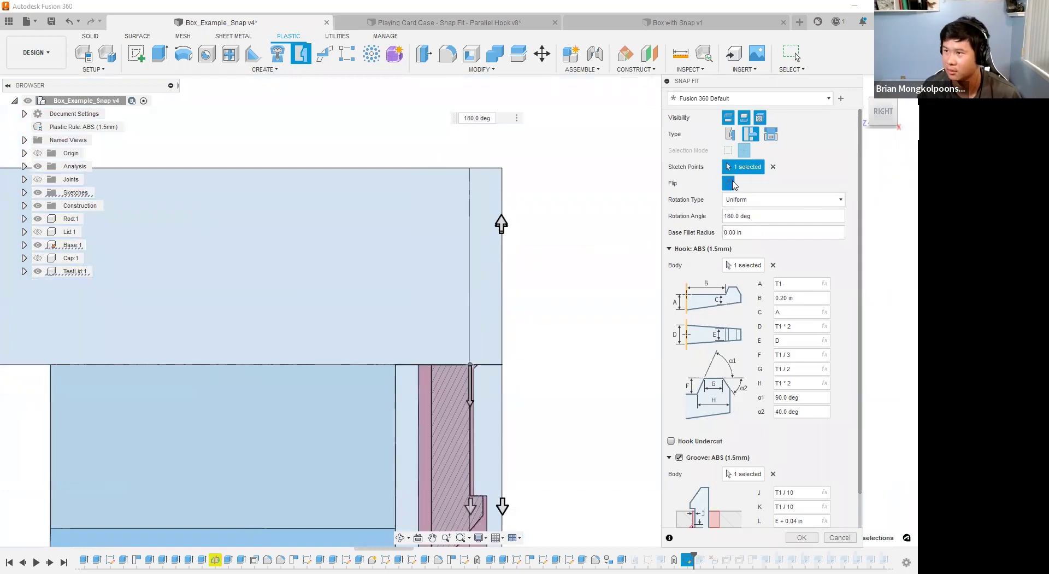
pyautogui.scroll(-4, 413, 203)
pyautogui.scroll(3, 466, 394)
pyautogui.scroll(-2, 540, 331)
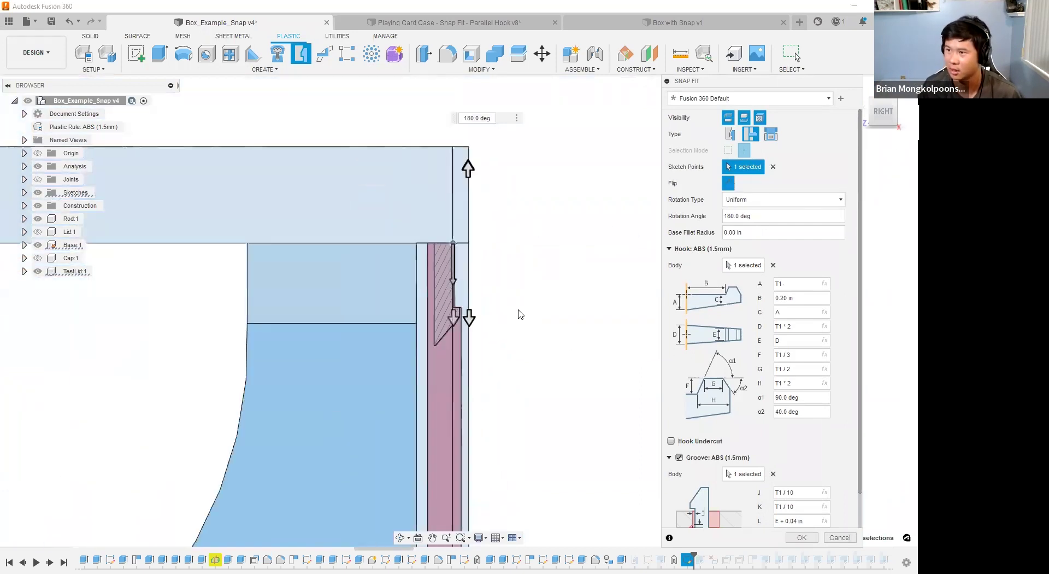
pyautogui.scroll(-3, 520, 311)
pyautogui.keyDown('shift'); pyautogui.moveTo(539, 278); pyautogui.dragTo(530, 312, button='middle'); pyautogui.keyUp('shift')
pyautogui.scroll(-3, 532, 299)
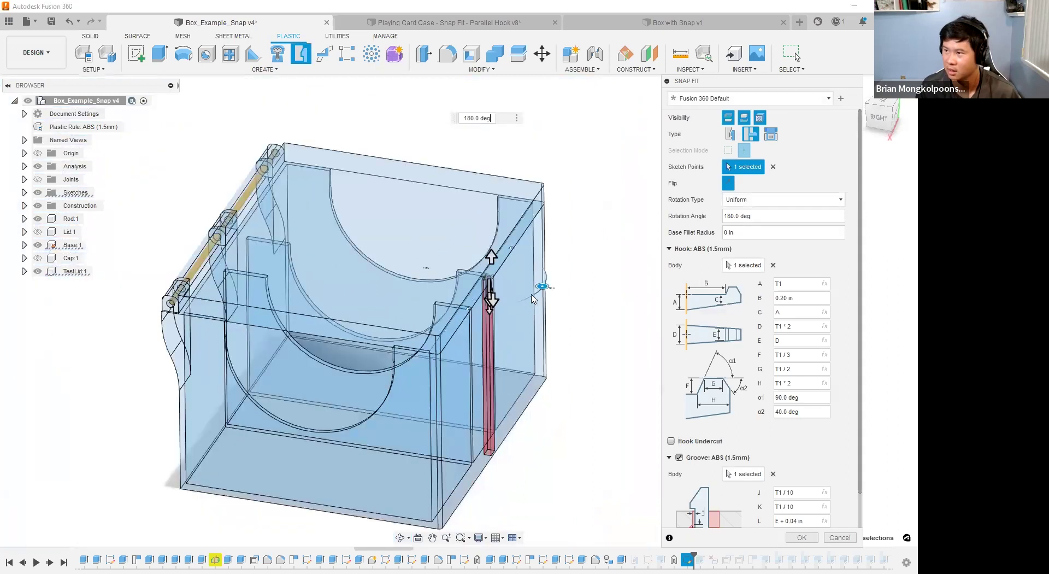
# Try rotating the flipped hook to 360 deg, cancel the snap fit, and view the sketch point on the rim.
pyautogui.scroll(3, 520, 265)
pyautogui.moveTo(521, 265); pyautogui.dragTo(397, 246)
pyautogui.keyDown('shift'); pyautogui.moveTo(591, 263); pyautogui.dragTo(578, 302, button='middle'); pyautogui.keyUp('shift')
pyautogui.moveTo(601, 405); pyautogui.dragTo(655, 427, button='middle')
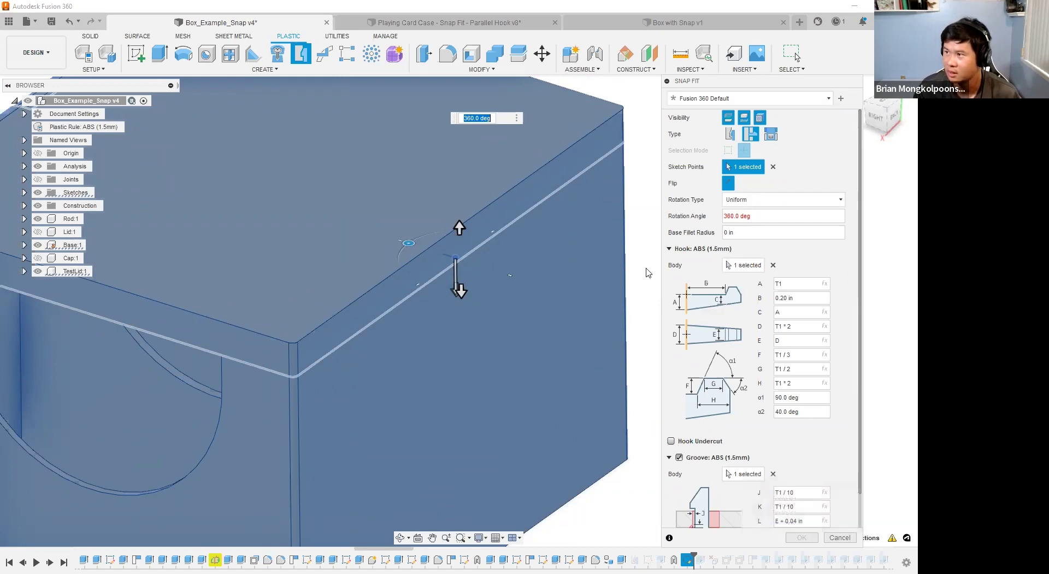
pyautogui.click(839, 538)
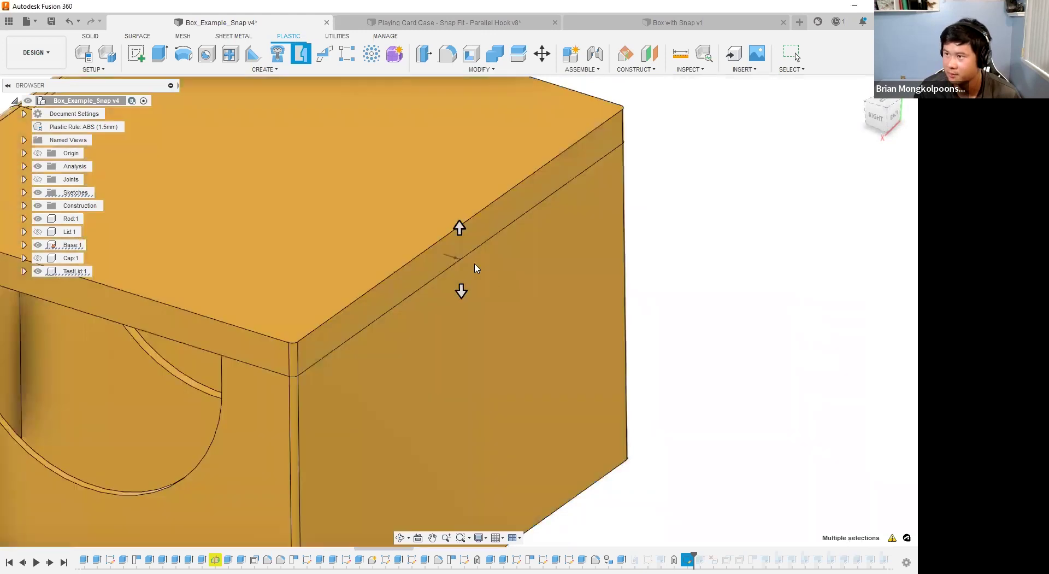
pyautogui.scroll(6, 495, 342)
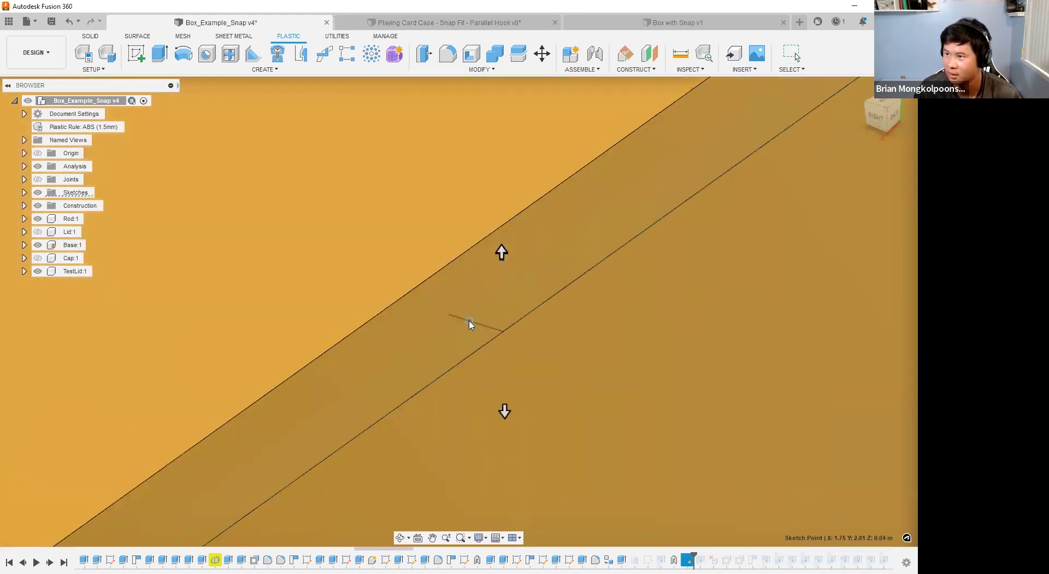
pyautogui.scroll(-8, 470, 324)
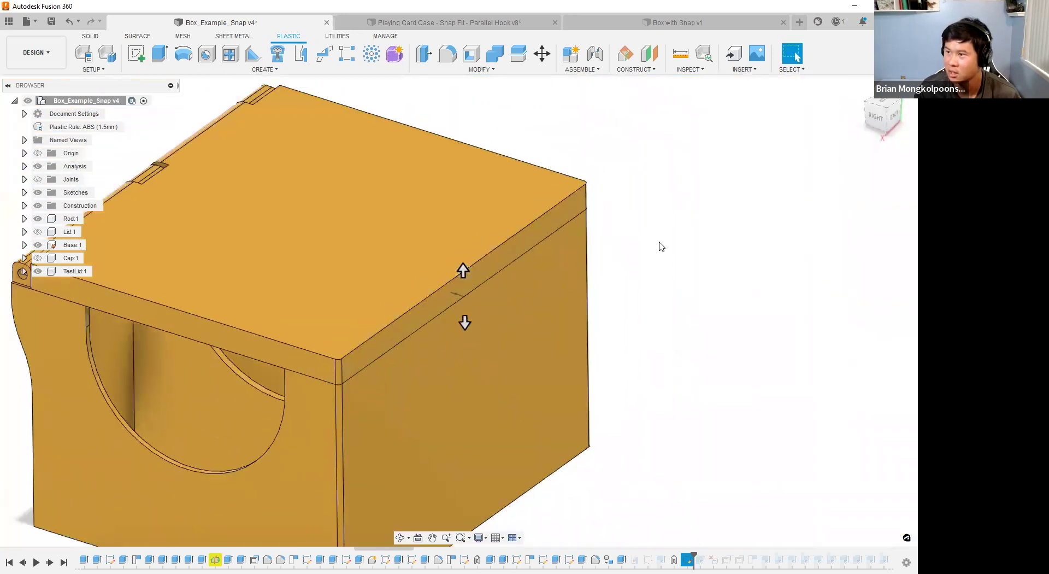
# Set up a snap fit of the second type at the rim's sketch point, flip its hook downward, and check the side profile.
pyautogui.click(300, 54)
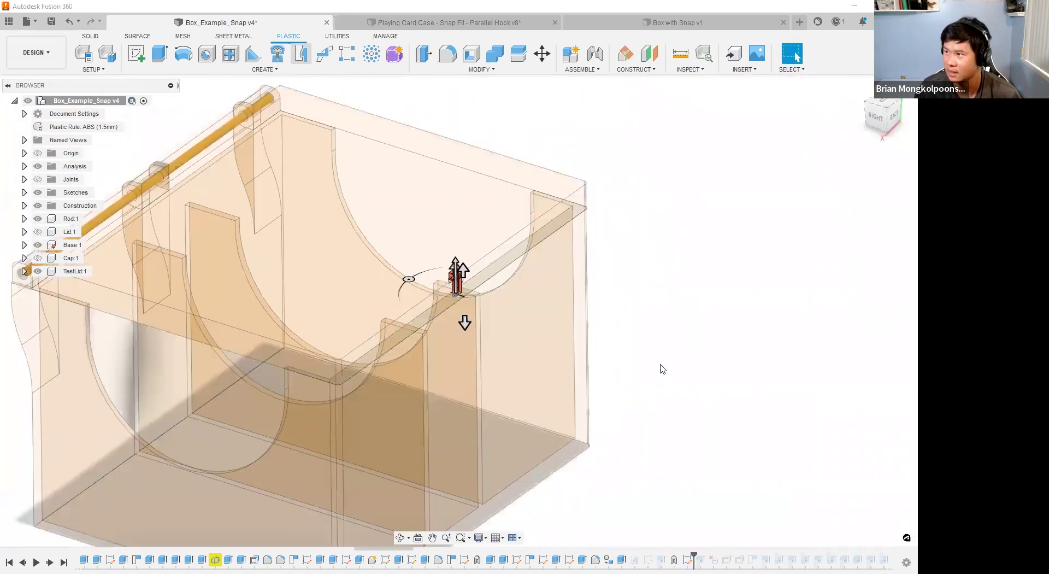
pyautogui.scroll(5, 623, 247)
pyautogui.click(745, 134)
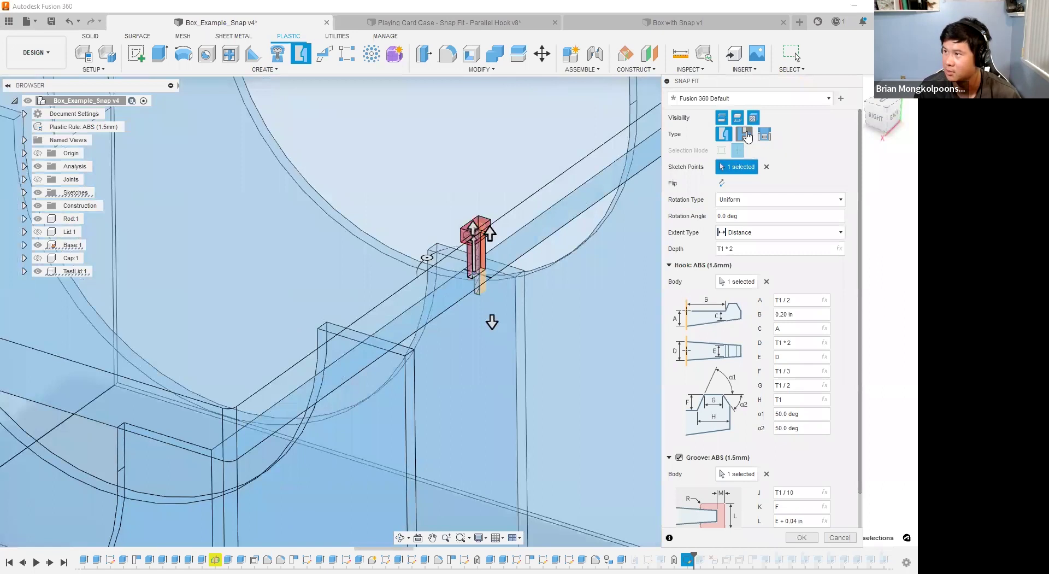
pyautogui.click(729, 182)
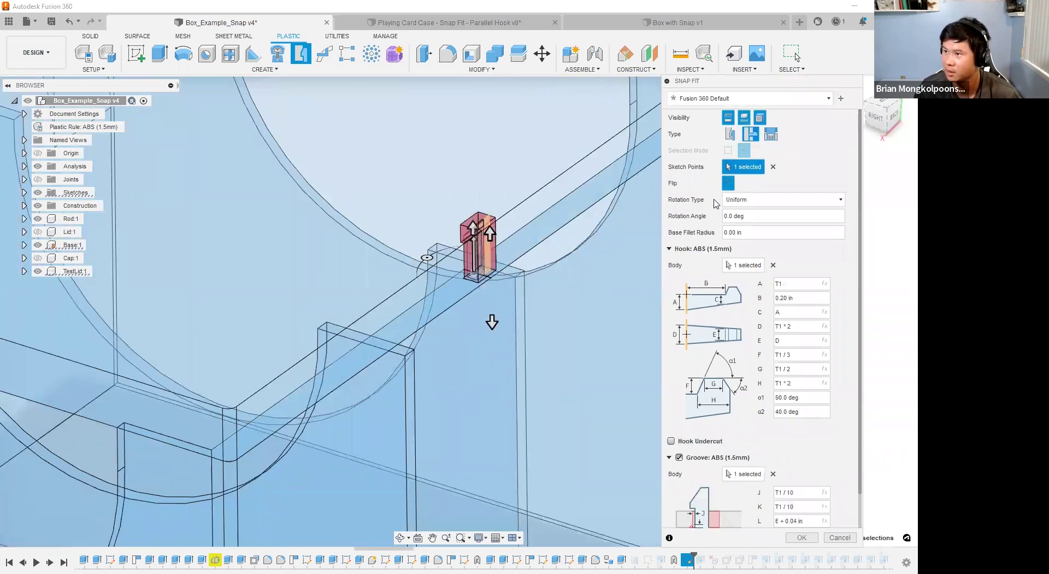
pyautogui.scroll(-4, 502, 283)
pyautogui.keyDown('shift'); pyautogui.moveTo(559, 256); pyautogui.dragTo(623, 241, button='middle'); pyautogui.keyUp('shift')
pyautogui.click(883, 113)
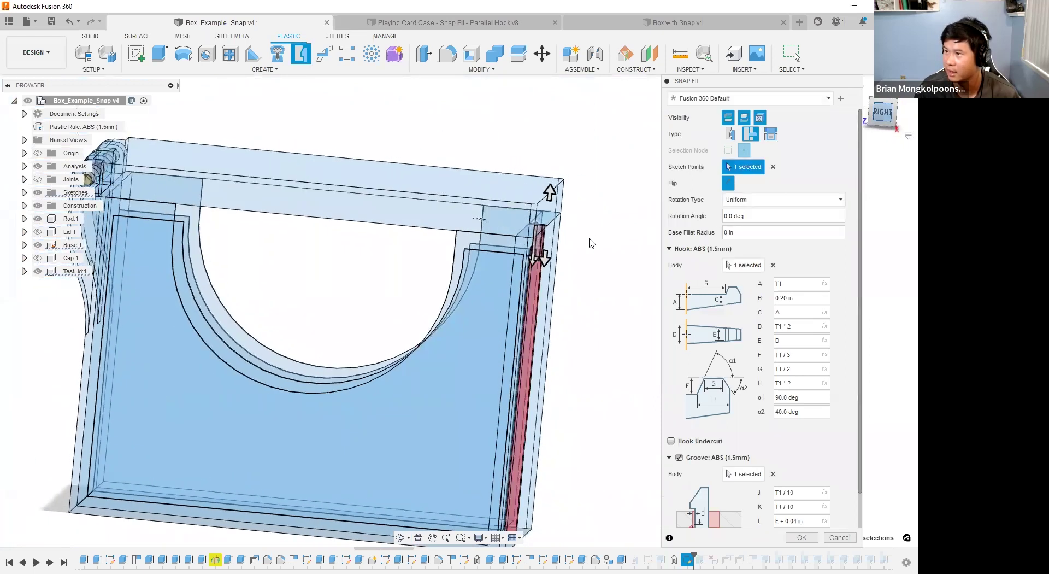
pyautogui.scroll(3, 551, 232)
pyautogui.scroll(3, 496, 241)
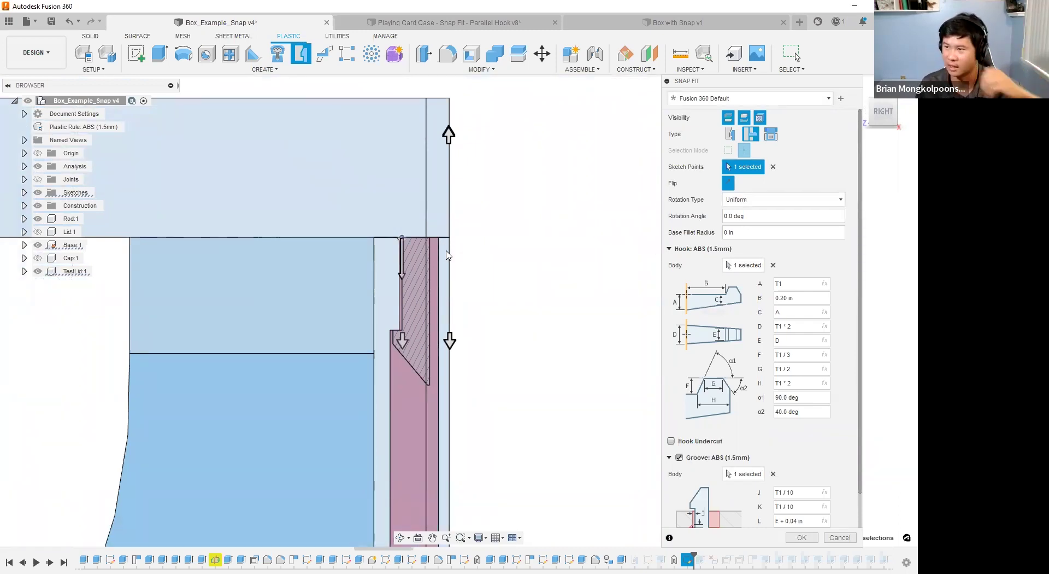
# Inspect the flipped hook and groove along the base's front wall, and create the snap fit.
pyautogui.scroll(-3, 445, 255)
pyautogui.keyDown('shift'); pyautogui.moveTo(497, 316); pyautogui.dragTo(450, 351, button='middle'); pyautogui.keyUp('shift')
pyautogui.scroll(-4, 450, 351)
pyautogui.scroll(2, 443, 342)
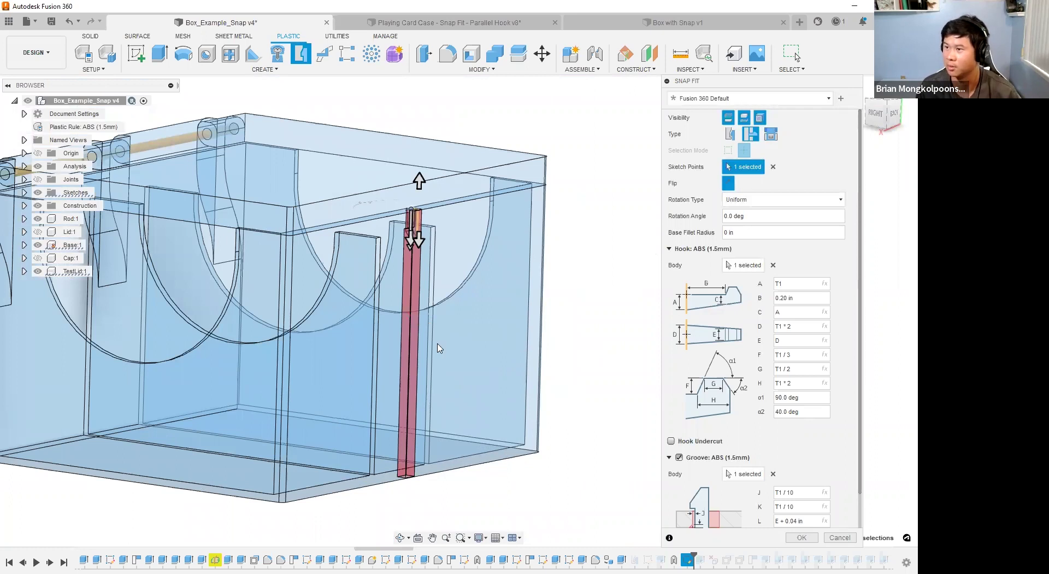
pyautogui.click(877, 113)
pyautogui.scroll(3, 304, 254)
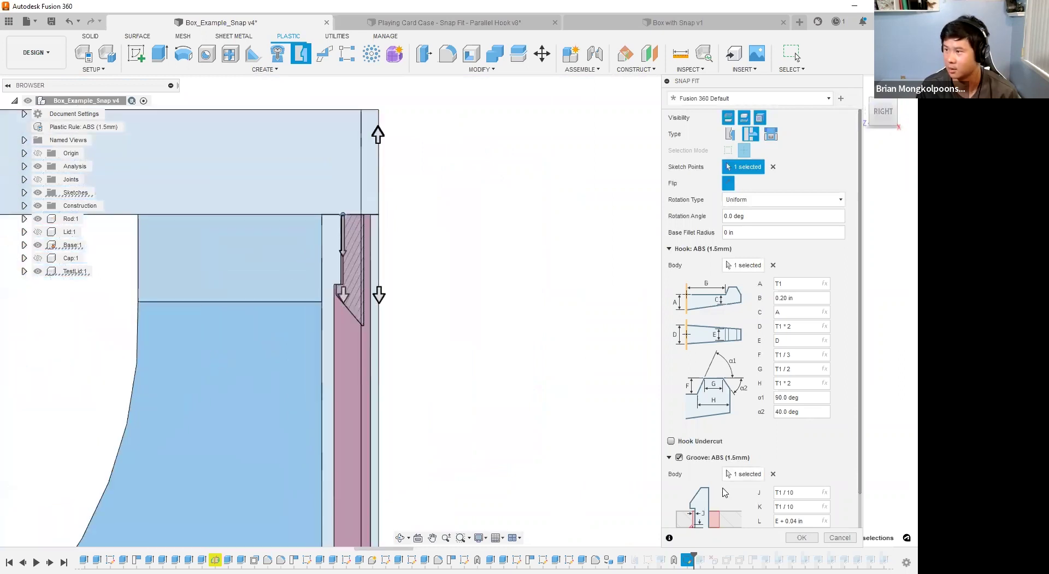
pyautogui.click(802, 537)
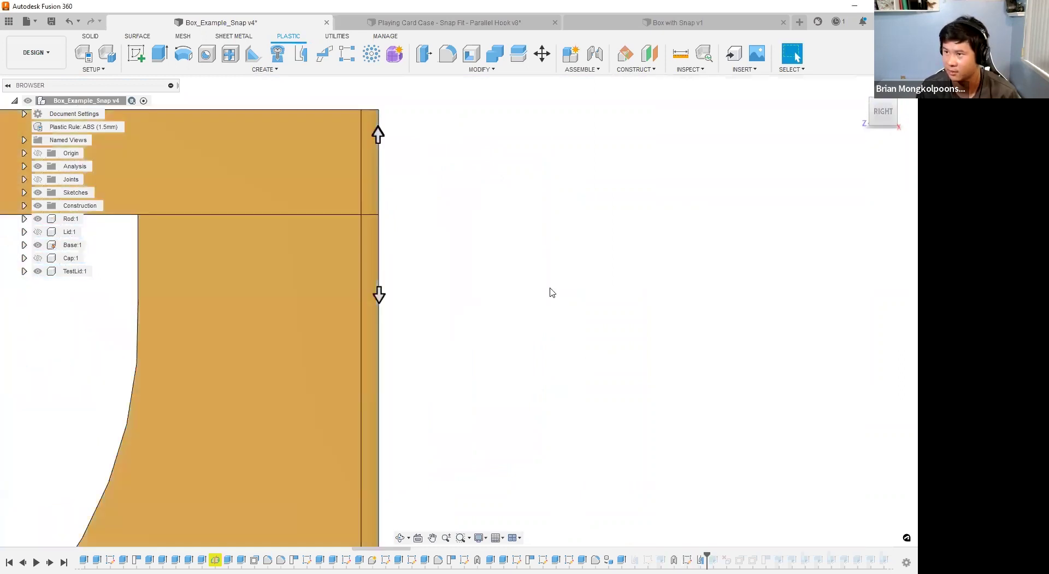
# Move the snap fit's sketch point in Sketch50 closer to the box's outer edge and finish the sketch.
pyautogui.scroll(-5, 552, 293)
pyautogui.keyDown('shift'); pyautogui.moveTo(607, 293); pyautogui.dragTo(566, 325, button='middle'); pyautogui.keyUp('shift')
pyautogui.scroll(-2, 519, 334)
pyautogui.scroll(2, 492, 330)
pyautogui.scroll(3, 392, 304)
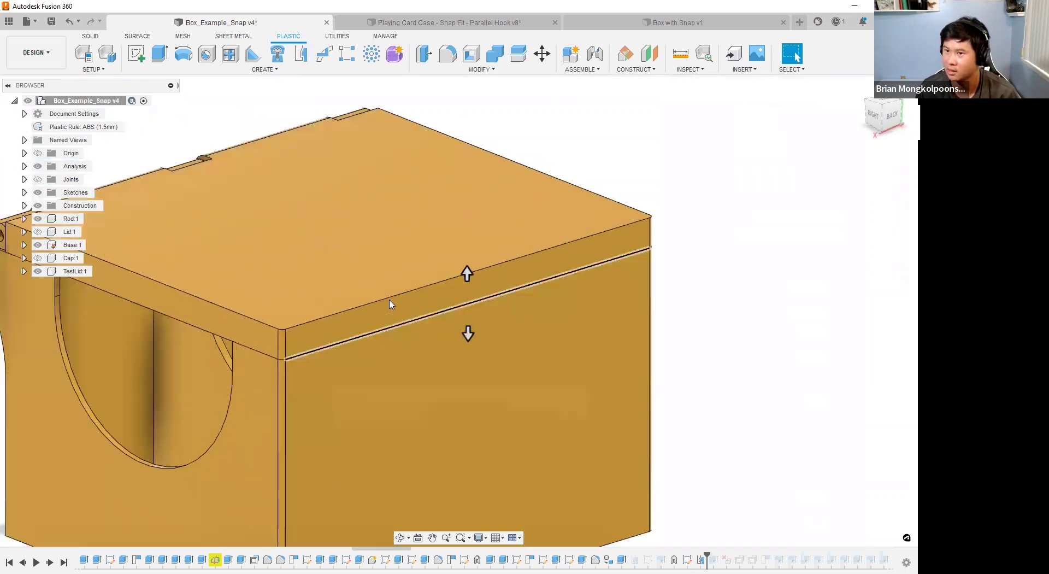
pyautogui.scroll(-2, 404, 300)
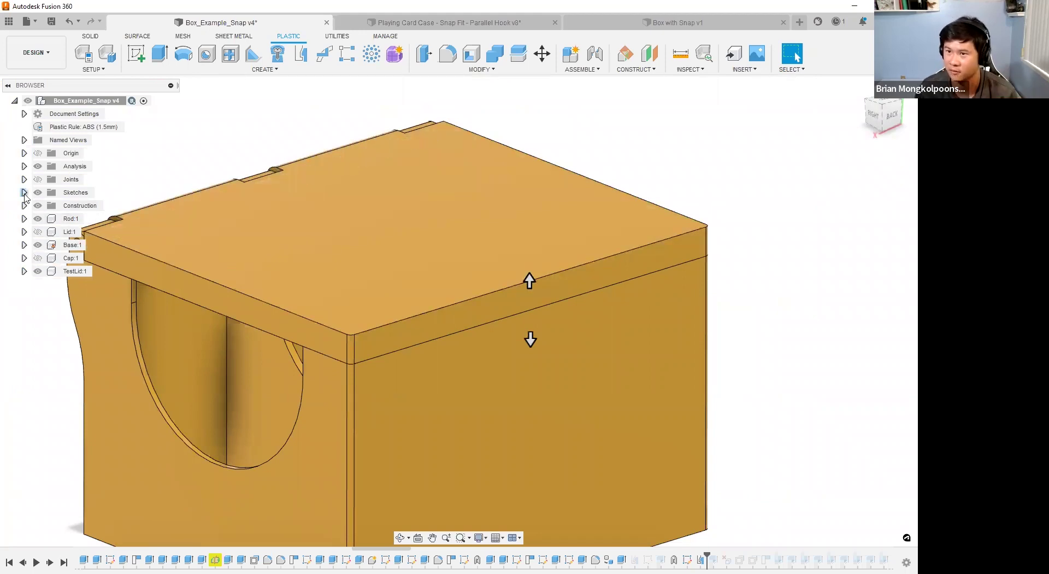
pyautogui.click(24, 192)
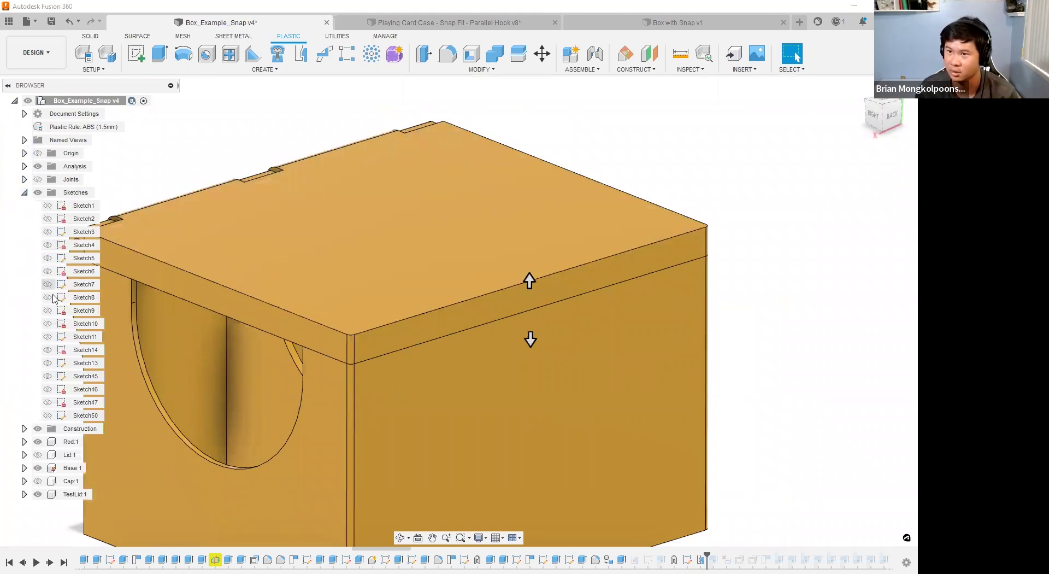
pyautogui.click(24, 193)
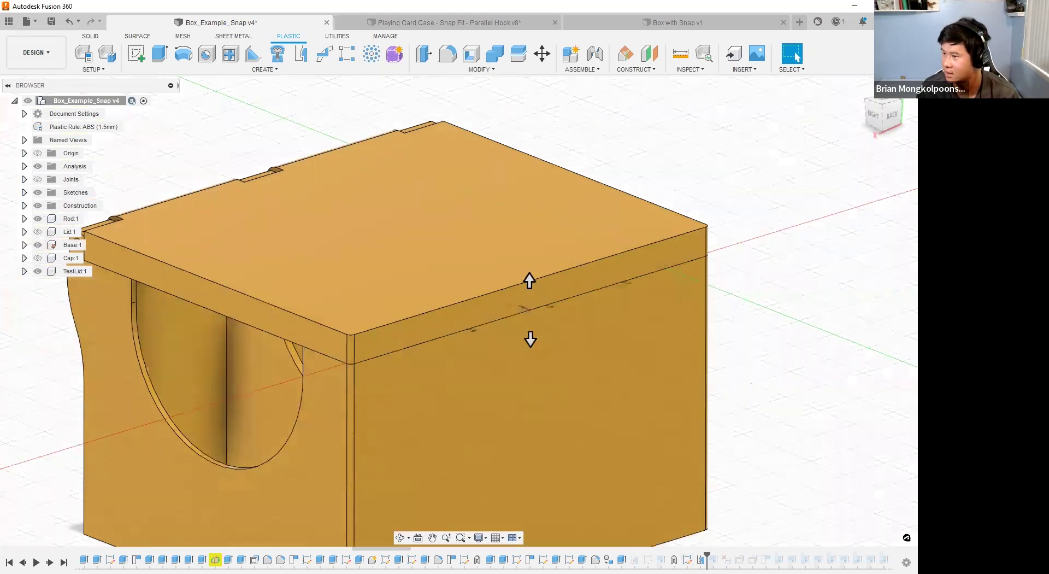
pyautogui.doubleClick(687, 559)
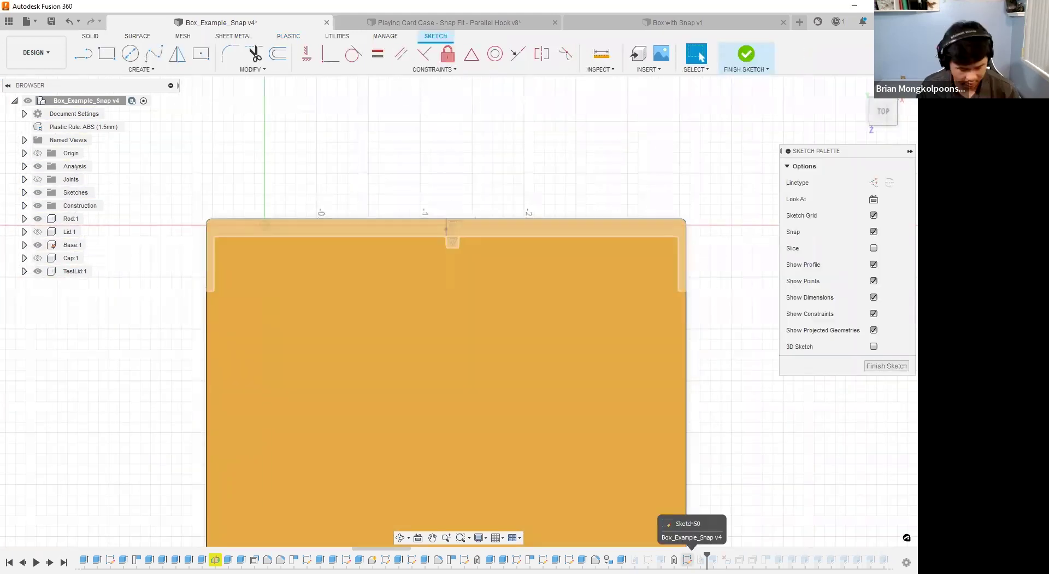
pyautogui.scroll(5, 421, 212)
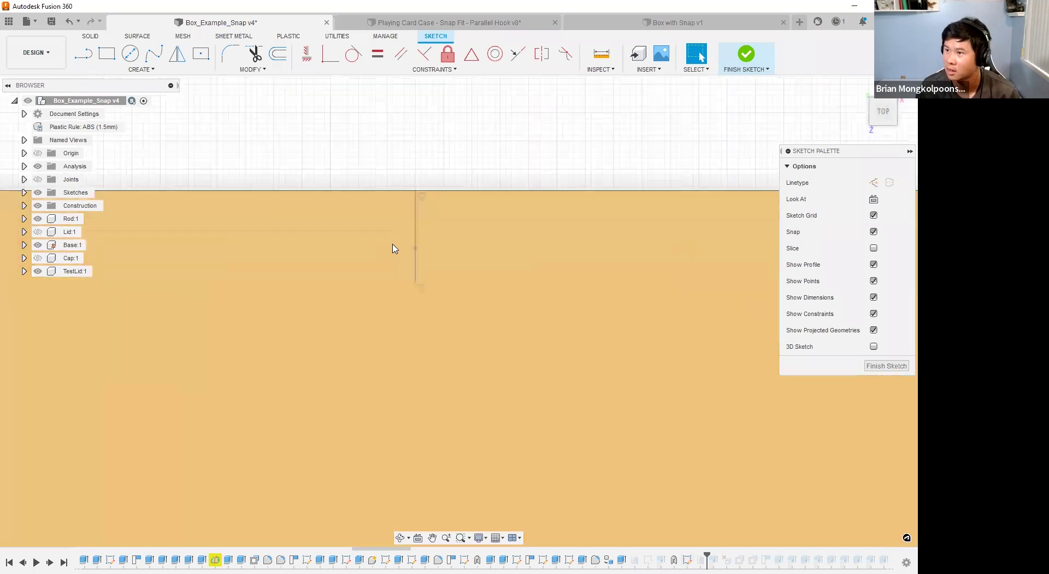
pyautogui.click(416, 241)
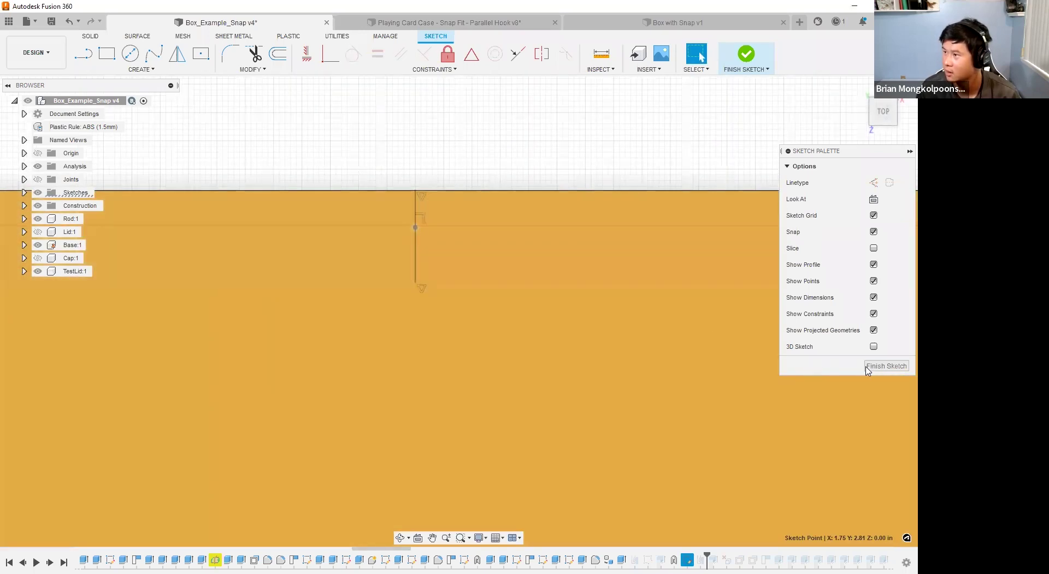
pyautogui.click(886, 365)
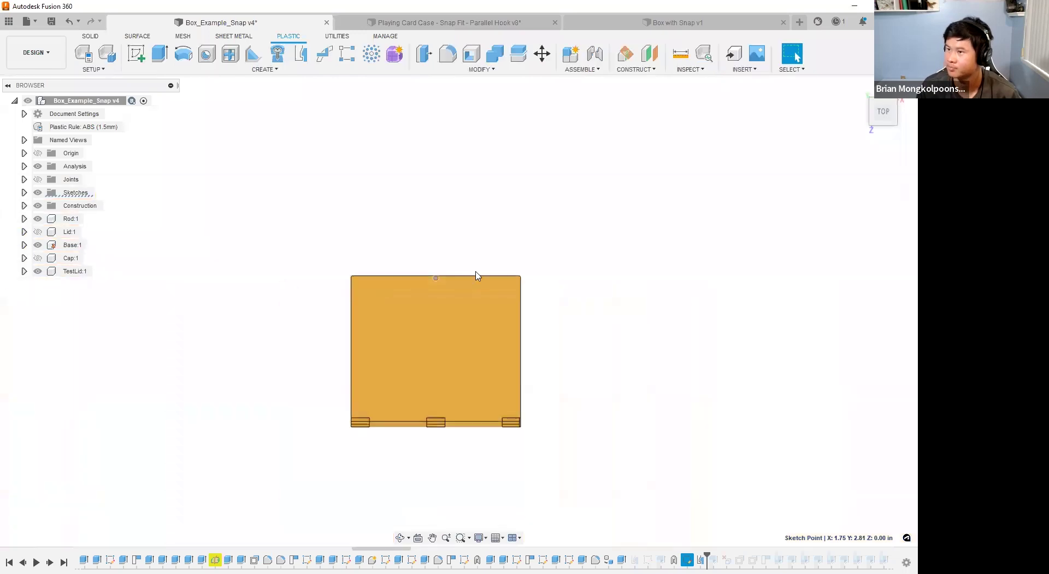
# Examine the hook and the open groove on the outside of the box's front wall.
pyautogui.keyDown('shift'); pyautogui.moveTo(477, 275); pyautogui.dragTo(532, 342, button='middle'); pyautogui.keyUp('shift')
pyautogui.scroll(5, 533, 343)
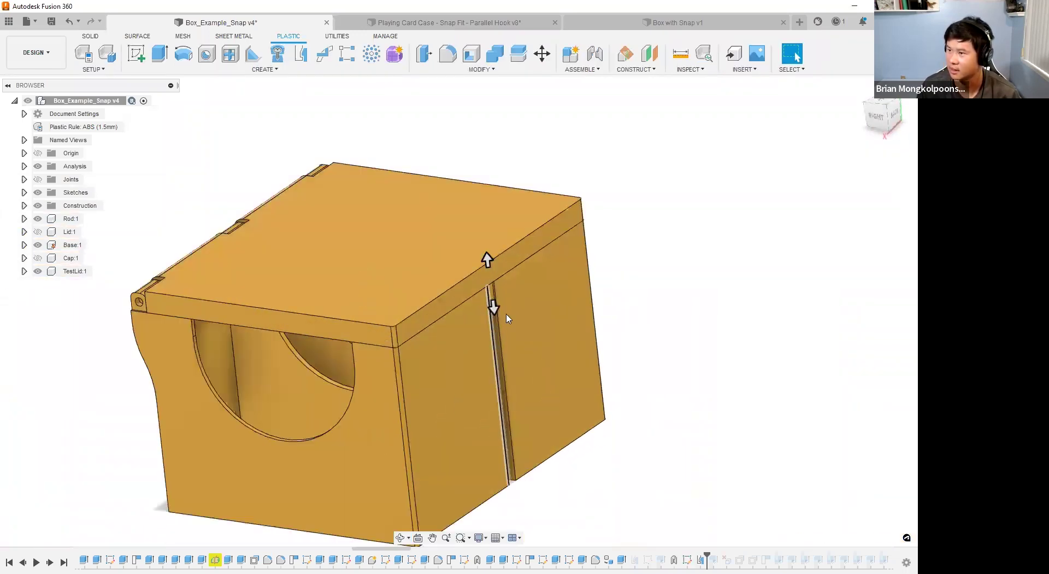
pyautogui.keyDown('shift'); pyautogui.moveTo(737, 377); pyautogui.dragTo(546, 504, button='middle'); pyautogui.keyUp('shift')
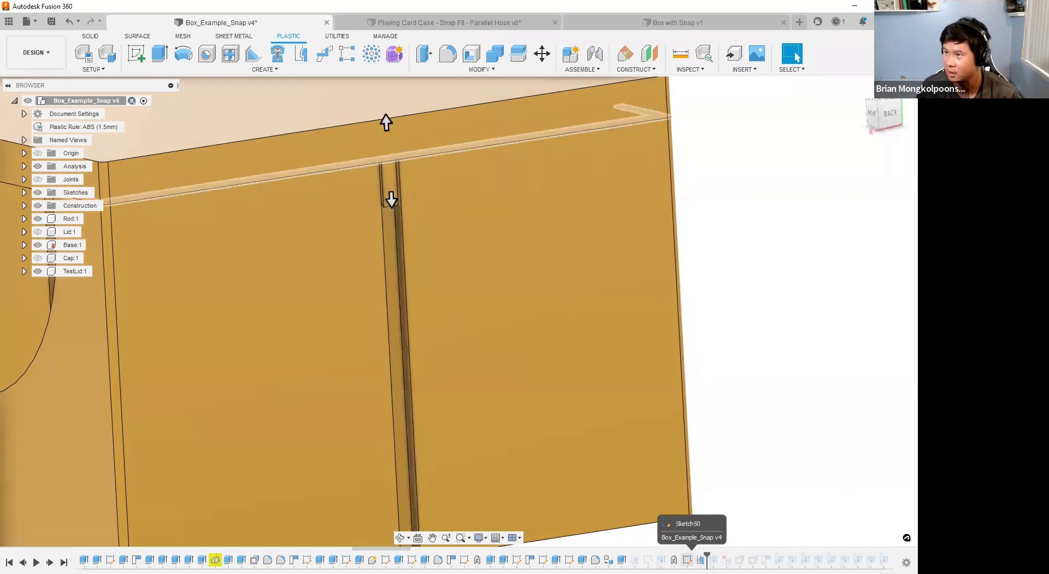
pyautogui.scroll(-5, 745, 281)
pyautogui.scroll(5, 447, 239)
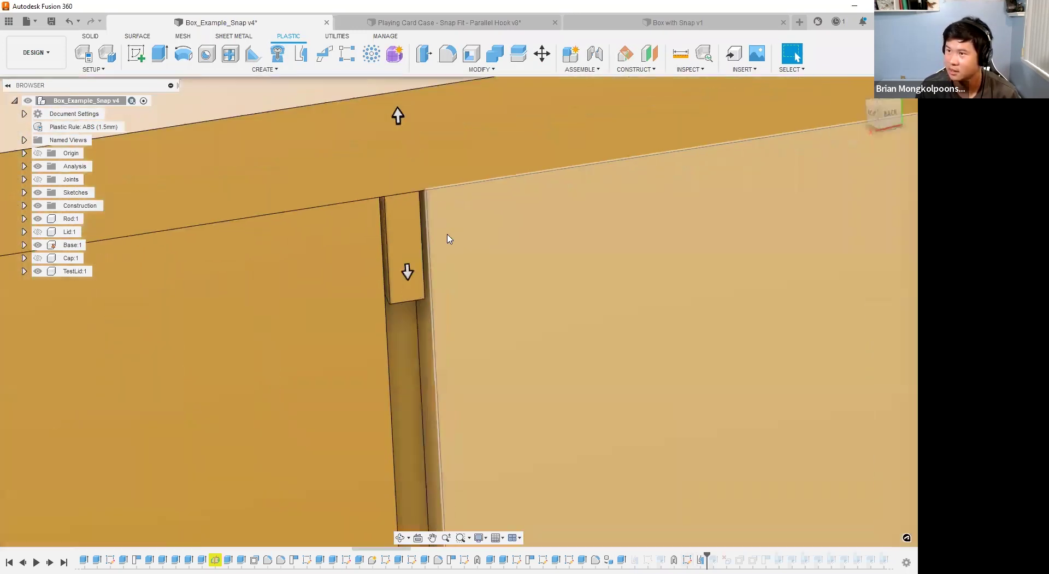
pyautogui.scroll(-6, 447, 239)
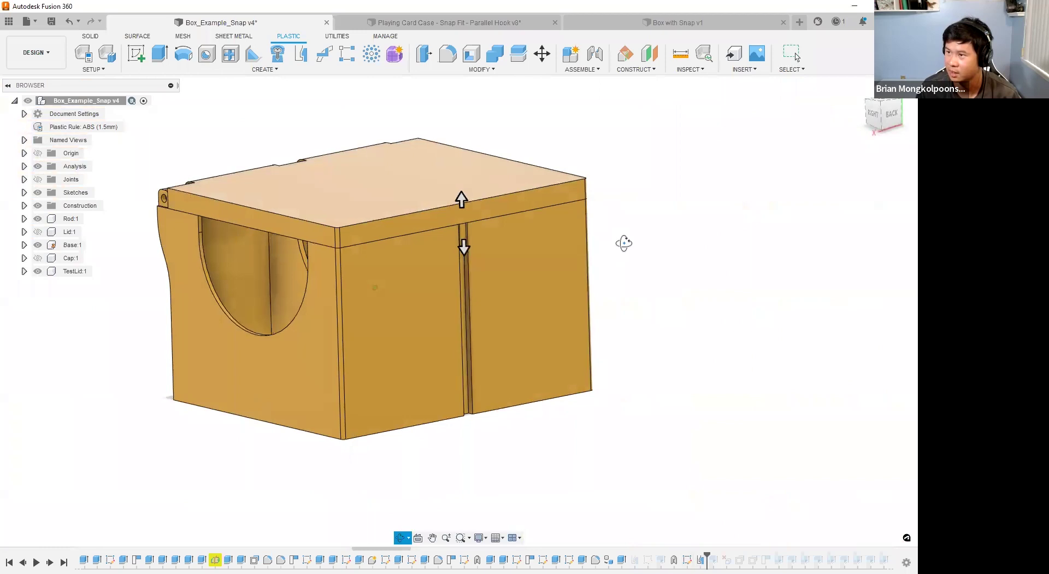
pyautogui.press('Escape')
pyautogui.scroll(3, 563, 254)
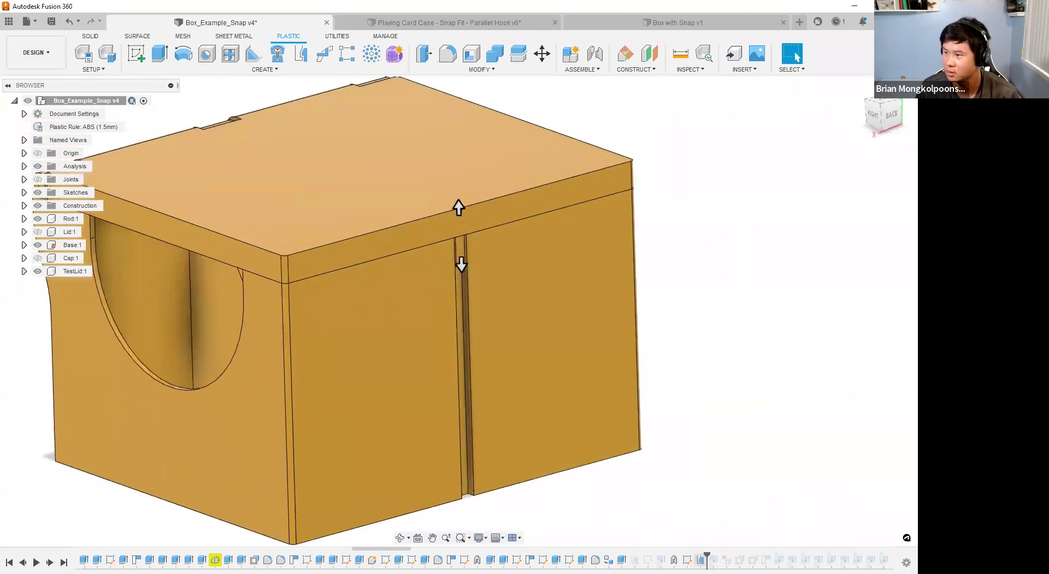
# Edit the snap fit and set the hook's base width D to T1 * 12.
pyautogui.doubleClick(700, 559)
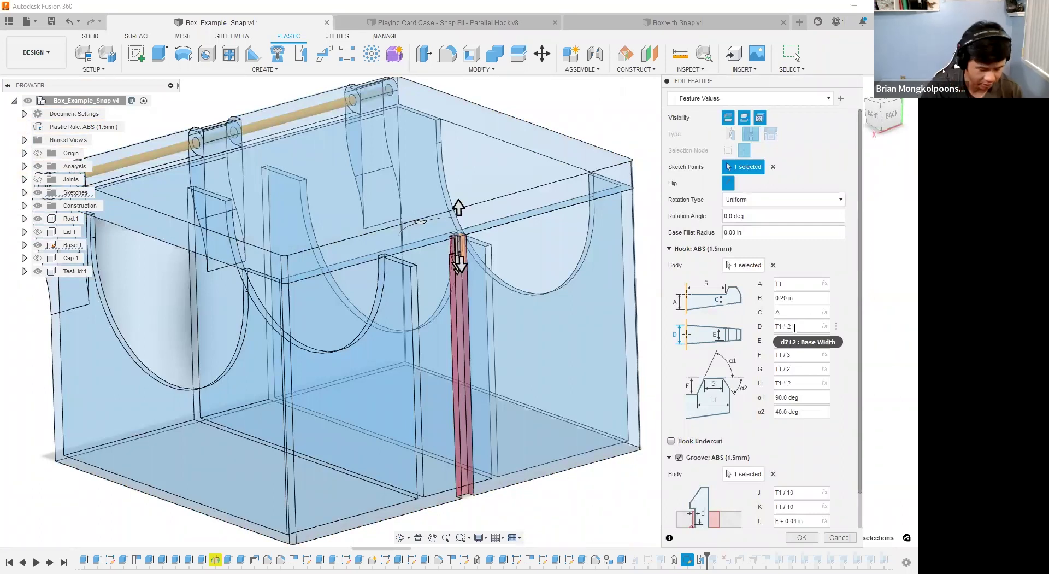
pyautogui.press('BackSpace')
pyautogui.write('1')
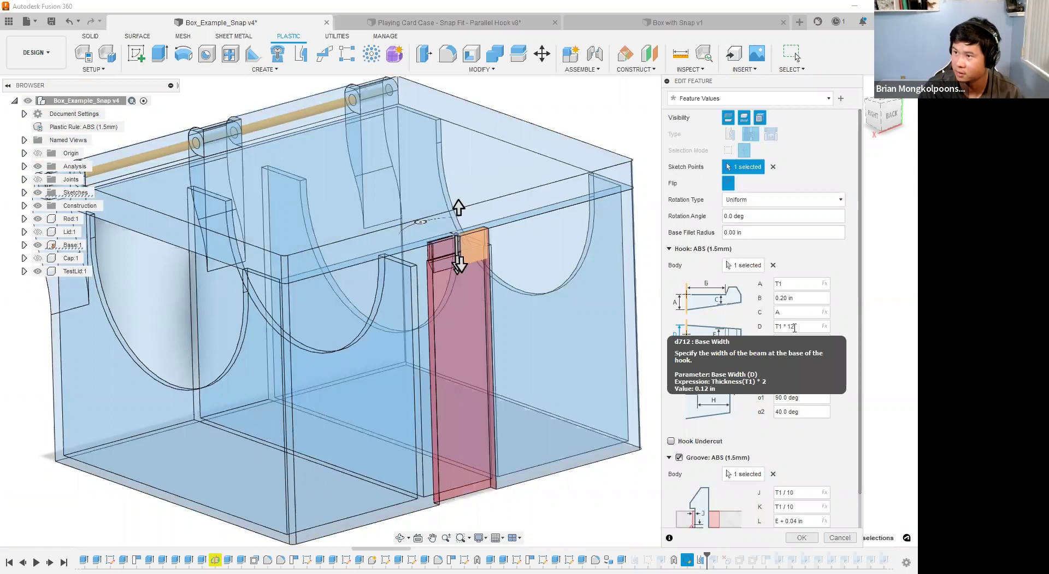
pyautogui.press('Return')
# Show the Section4 analysis in the right side view and examine how the hook engages the base wall.
pyautogui.keyDown('shift'); pyautogui.moveTo(713, 304); pyautogui.dragTo(763, 285, button='middle'); pyautogui.keyUp('shift')
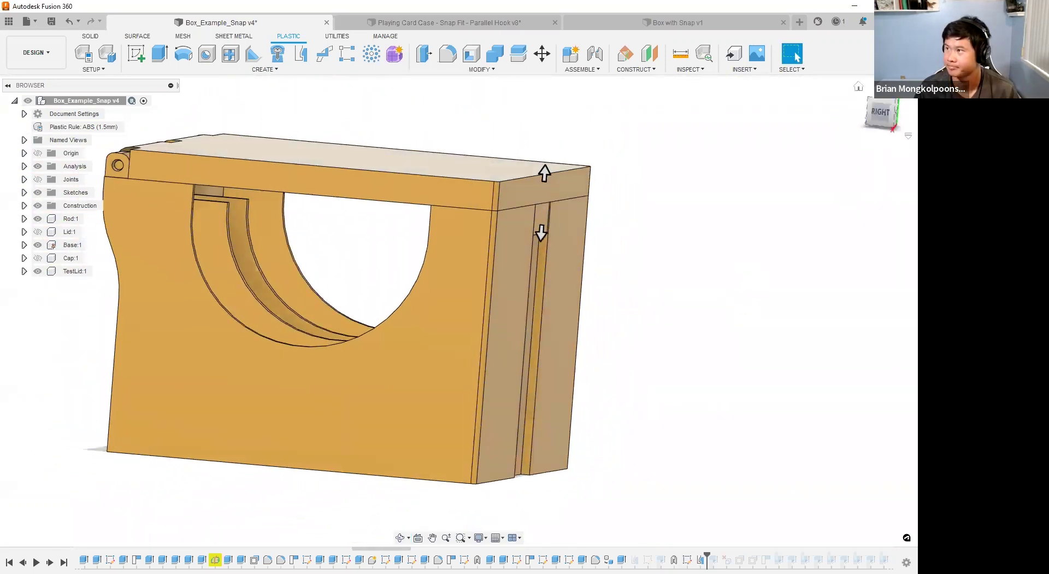
pyautogui.click(878, 115)
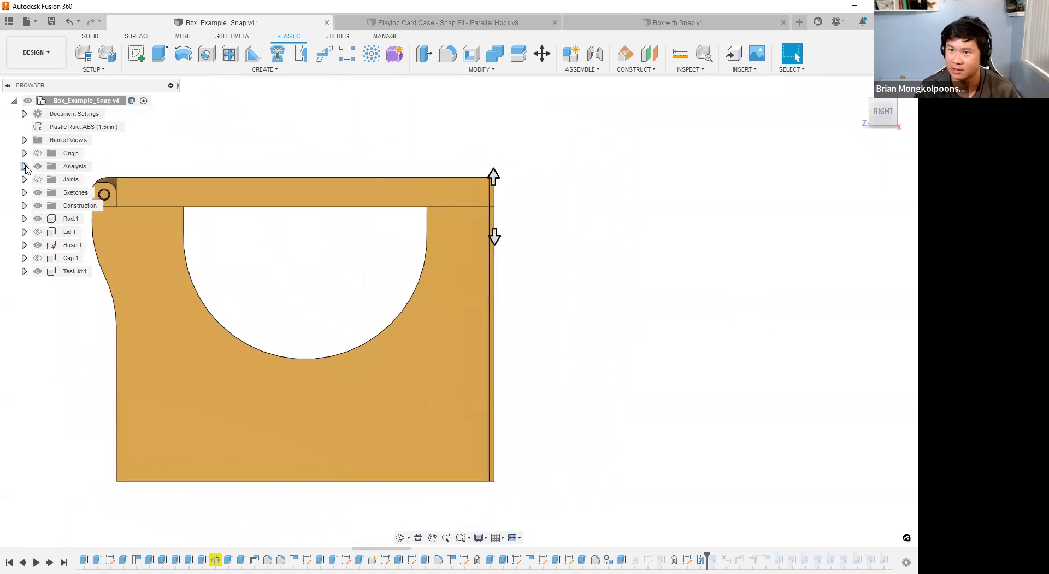
pyautogui.click(24, 166)
pyautogui.click(47, 180)
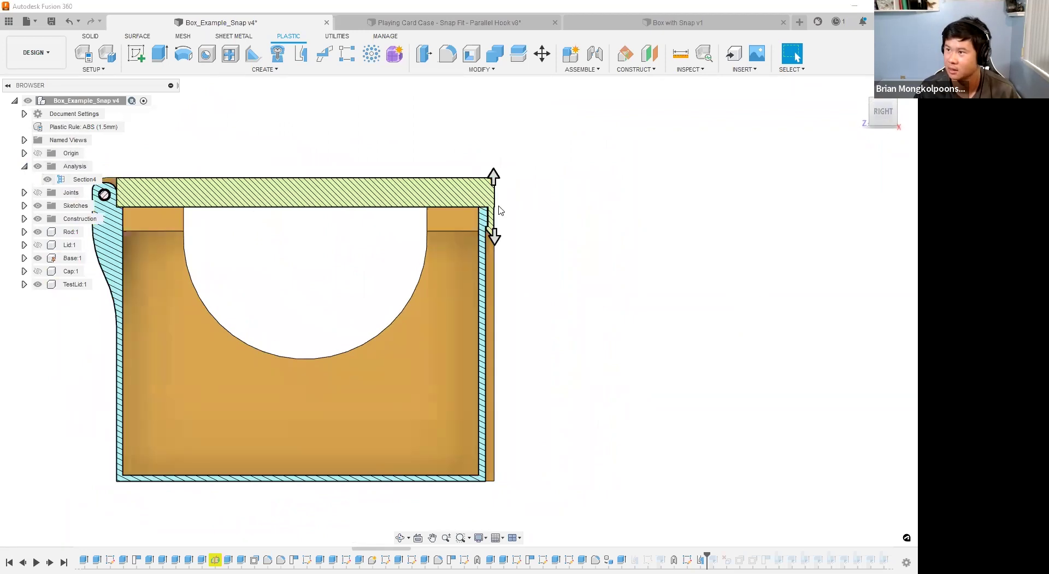
pyautogui.scroll(8, 498, 210)
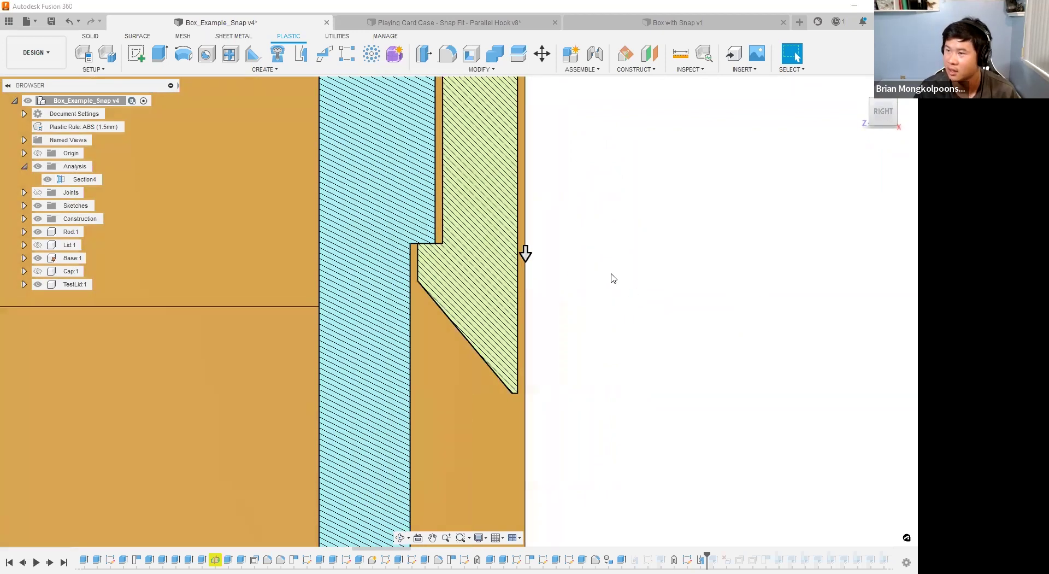
pyautogui.scroll(-6, 612, 277)
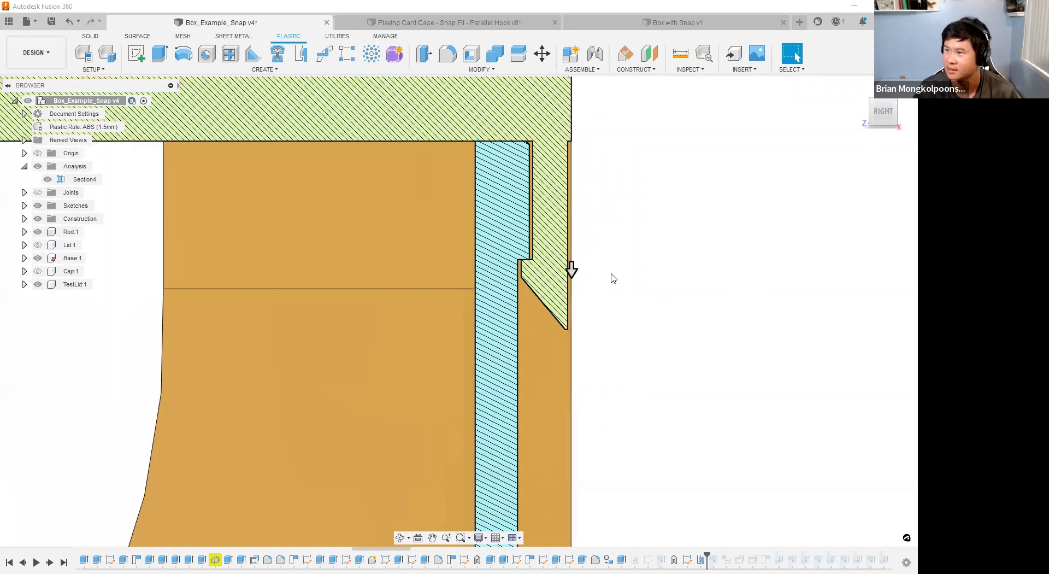
pyautogui.scroll(5, 593, 327)
pyautogui.scroll(-8, 605, 322)
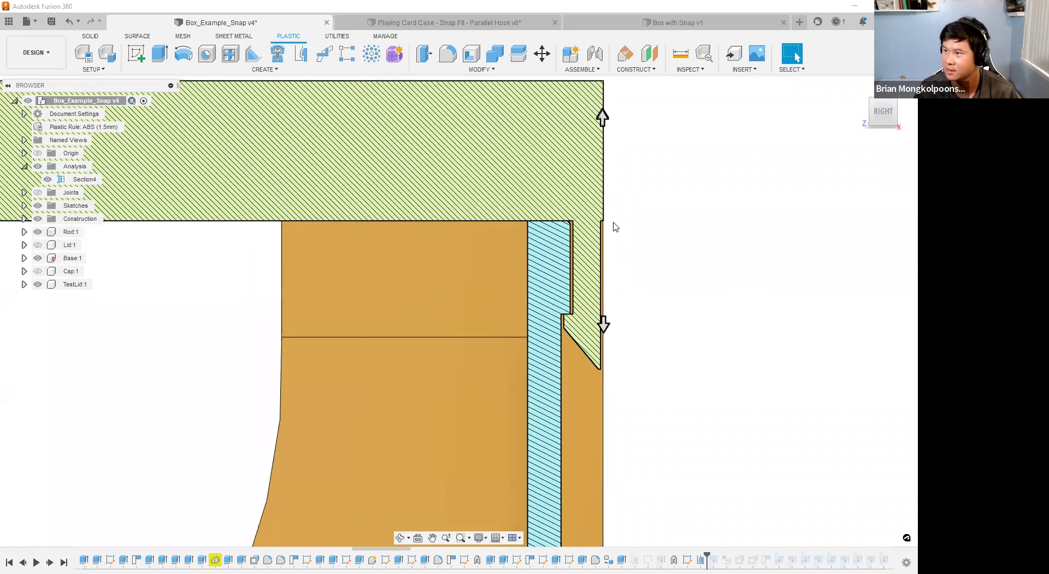
pyautogui.scroll(-4, 431, 290)
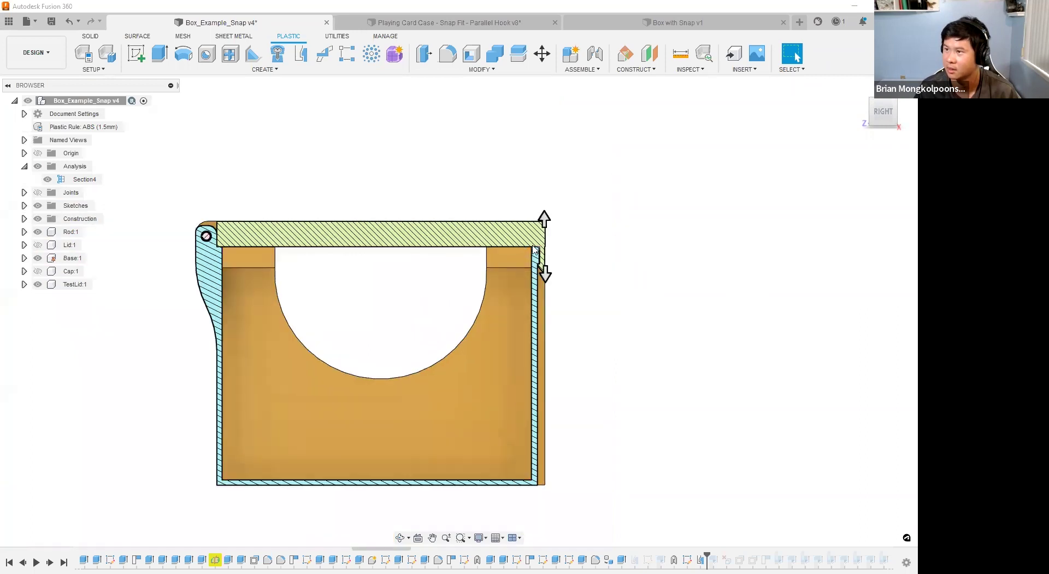
# Swing the sectioned lid open about its hinge and close it again to check how the hook meets the base wall.
pyautogui.moveTo(508, 220); pyautogui.dragTo(477, 172)
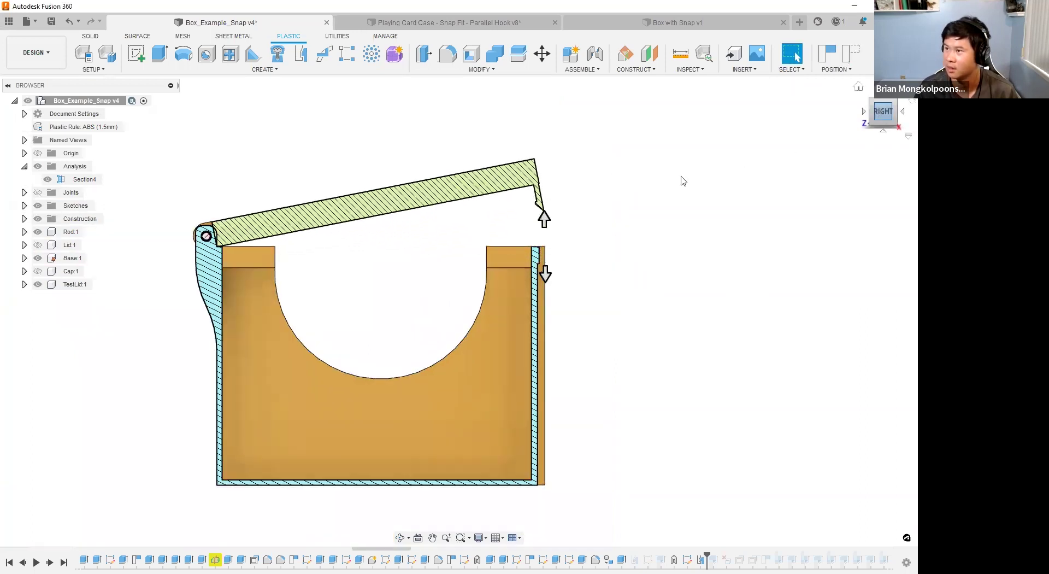
pyautogui.scroll(3, 548, 214)
pyautogui.moveTo(493, 167); pyautogui.dragTo(513, 225)
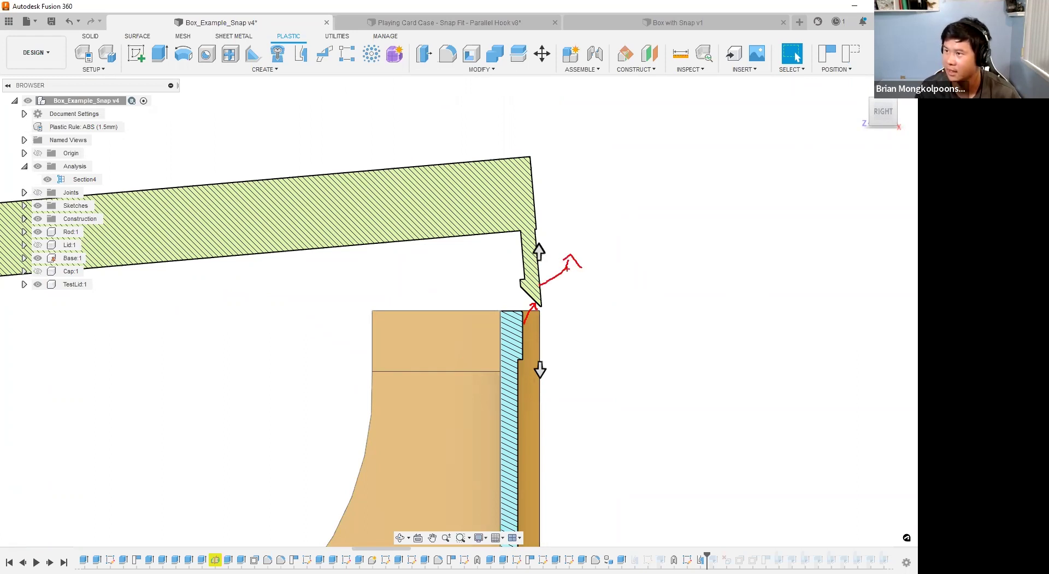
pyautogui.press('Escape')
pyautogui.moveTo(511, 195); pyautogui.dragTo(529, 279)
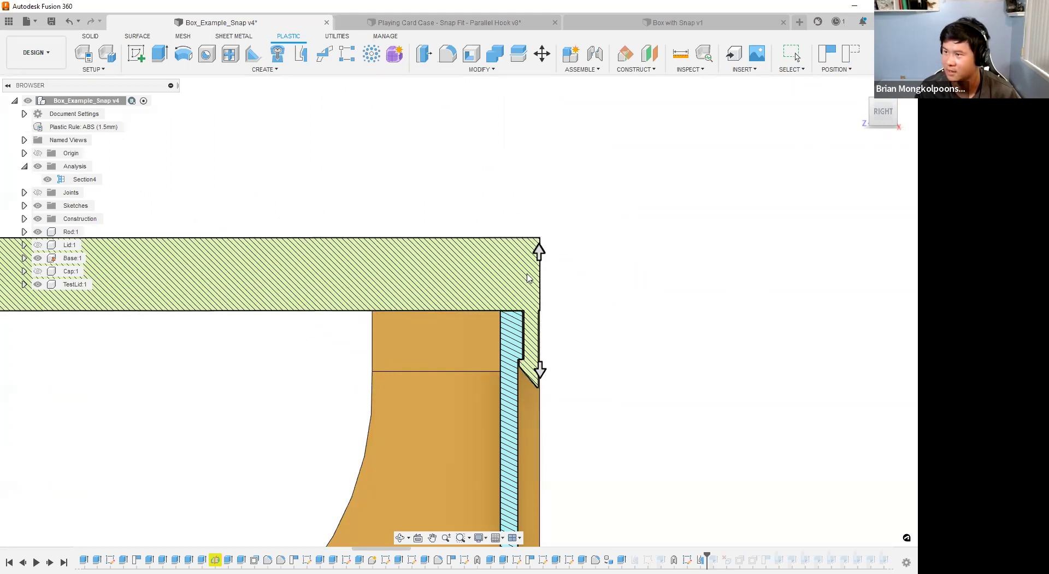
# Hide the Section4 analysis and examine the widened hook and groove on the box's front wall.
pyautogui.scroll(-5, 547, 281)
pyautogui.keyDown('shift'); pyautogui.moveTo(646, 295); pyautogui.dragTo(615, 306, button='middle'); pyautogui.keyUp('shift')
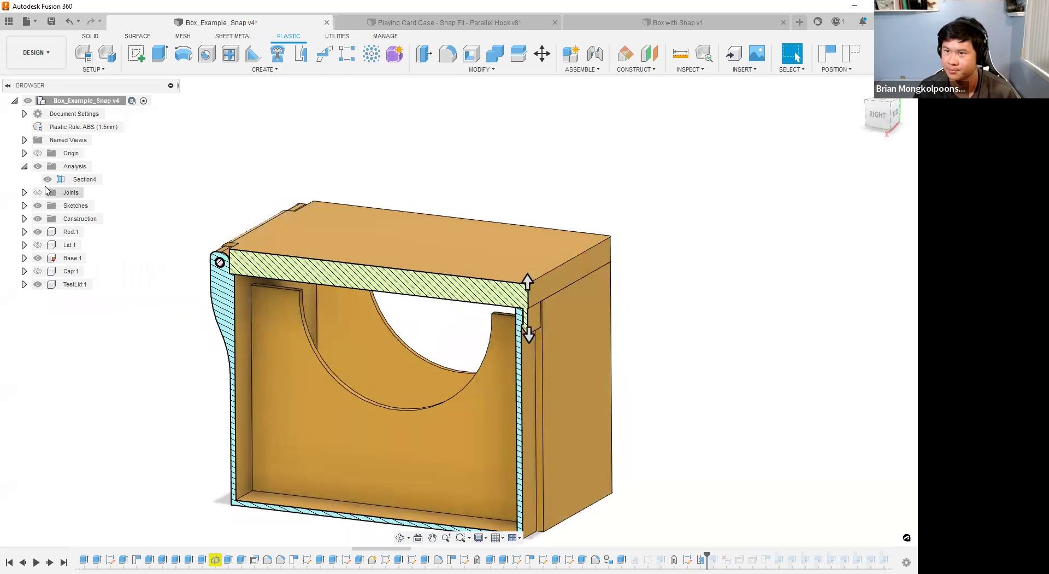
pyautogui.click(47, 180)
pyautogui.keyDown('shift'); pyautogui.moveTo(623, 280); pyautogui.dragTo(649, 302, button='middle'); pyautogui.keyUp('shift')
pyautogui.scroll(5, 464, 419)
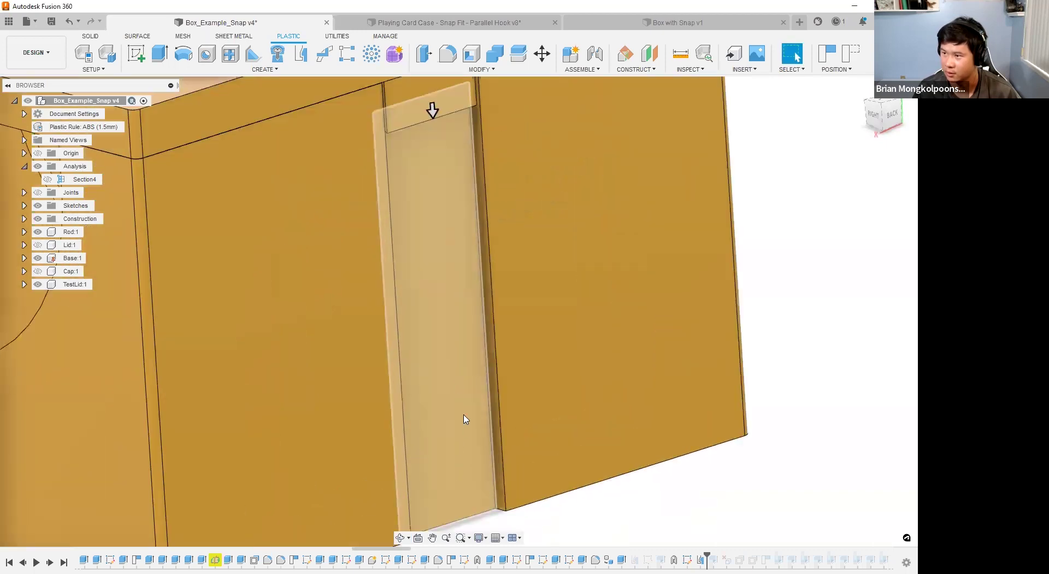
pyautogui.scroll(-5, 446, 312)
pyautogui.doubleClick(700, 559)
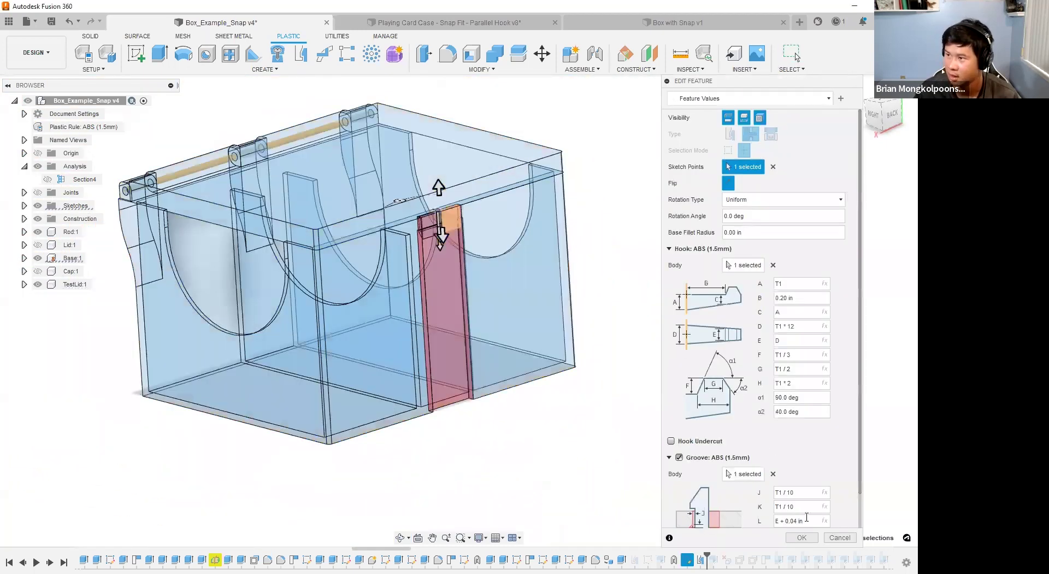
pyautogui.click(840, 538)
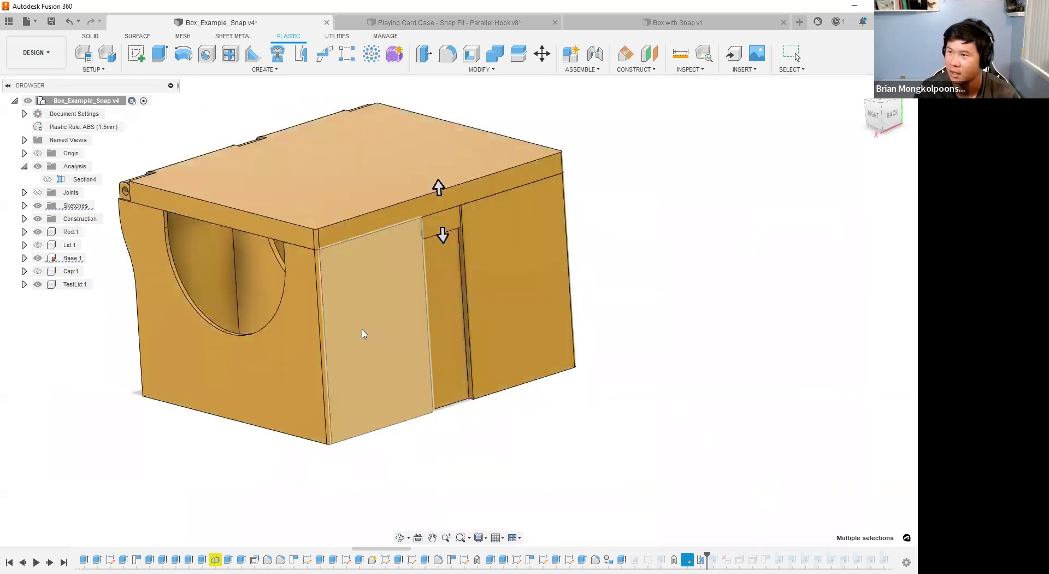
# Revert the component positions, start a sketch on the base's underside and project the faces at the hook slot into it.
pyautogui.keyDown('shift'); pyautogui.moveTo(591, 356); pyautogui.dragTo(572, 282, button='middle'); pyautogui.keyUp('shift')
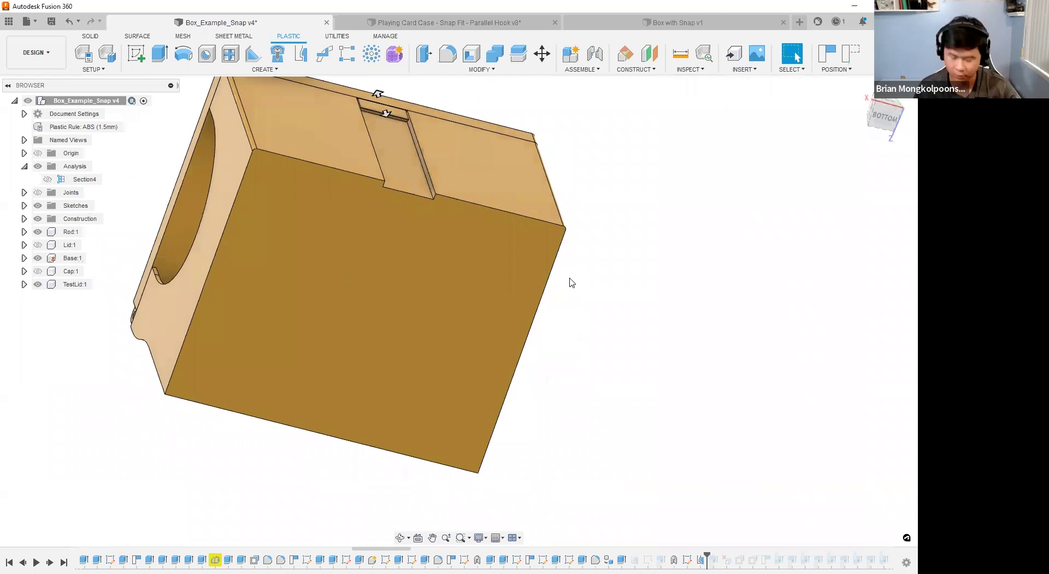
pyautogui.press('r')
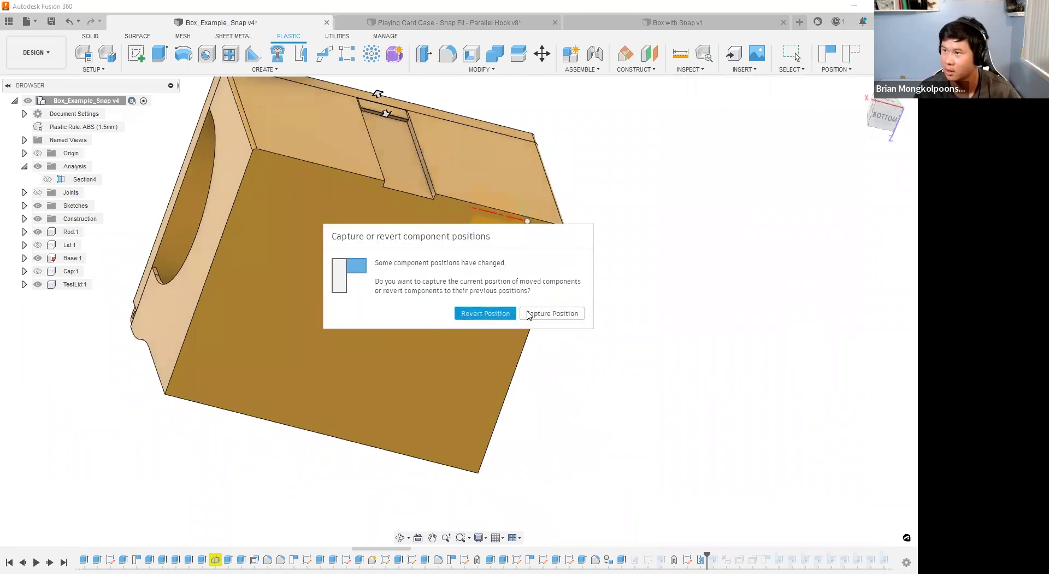
pyautogui.click(501, 312)
pyautogui.click(338, 327)
pyautogui.press('p')
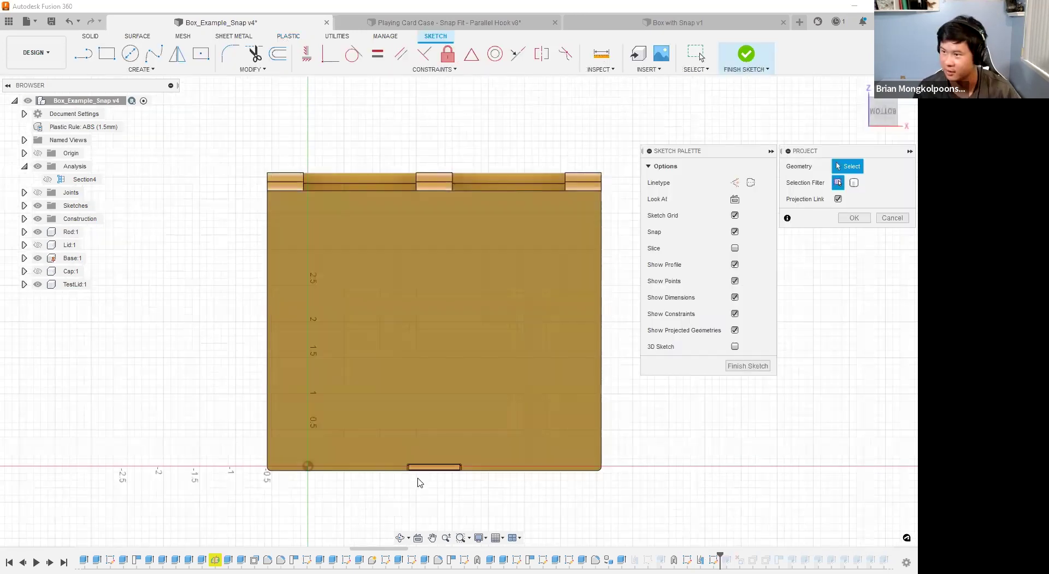
pyautogui.scroll(5, 420, 482)
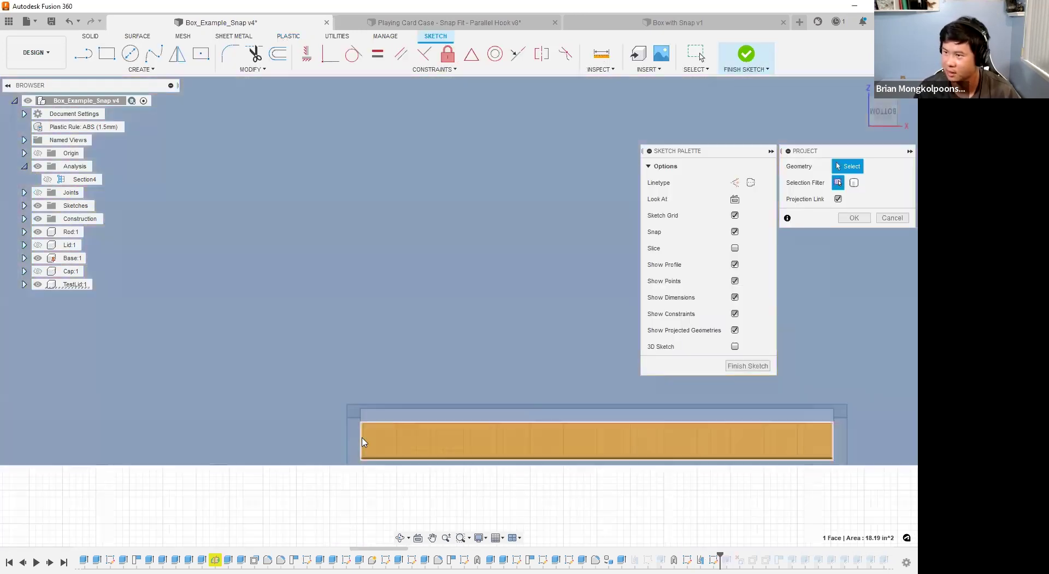
pyautogui.click(451, 447)
pyautogui.click(452, 447)
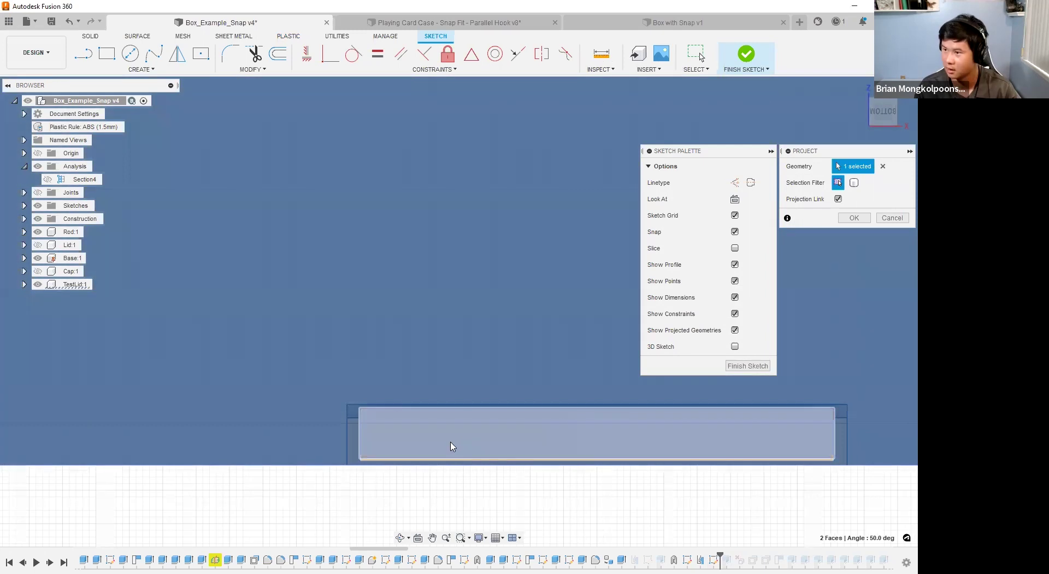
pyautogui.press('Return')
# Extrude the four slot profiles up through the base wall to fill the open channel below the hook's catch.
pyautogui.scroll(-6, 345, 331)
pyautogui.scroll(3, 416, 381)
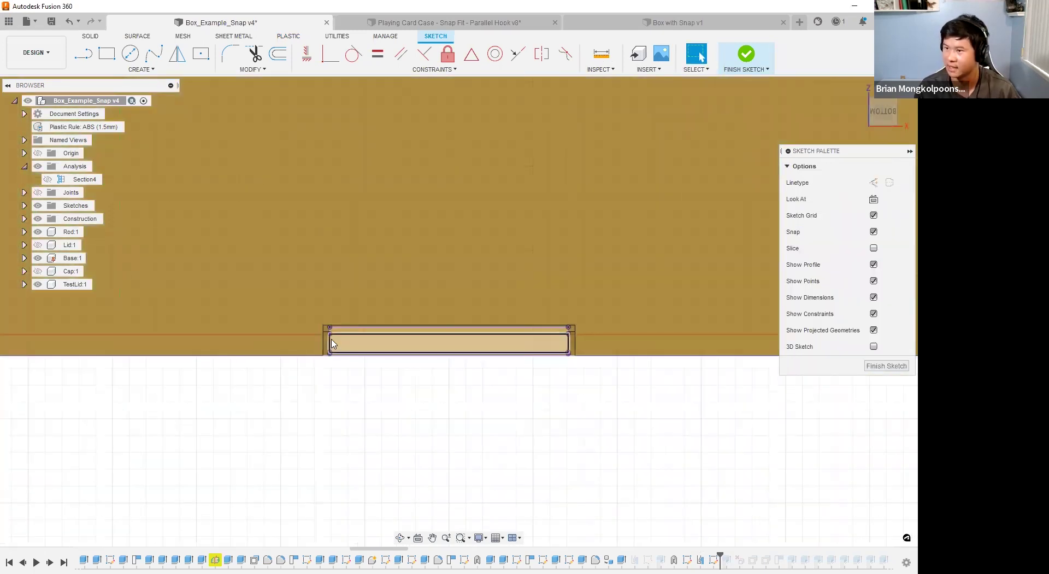
pyautogui.press('e')
pyautogui.scroll(4, 331, 341)
pyautogui.click(332, 344)
pyautogui.click(384, 344)
pyautogui.click(387, 305)
pyautogui.click(413, 358)
pyautogui.scroll(-4, 410, 330)
pyautogui.keyDown('shift'); pyautogui.moveTo(410, 330); pyautogui.dragTo(620, 323, button='middle'); pyautogui.keyUp('shift')
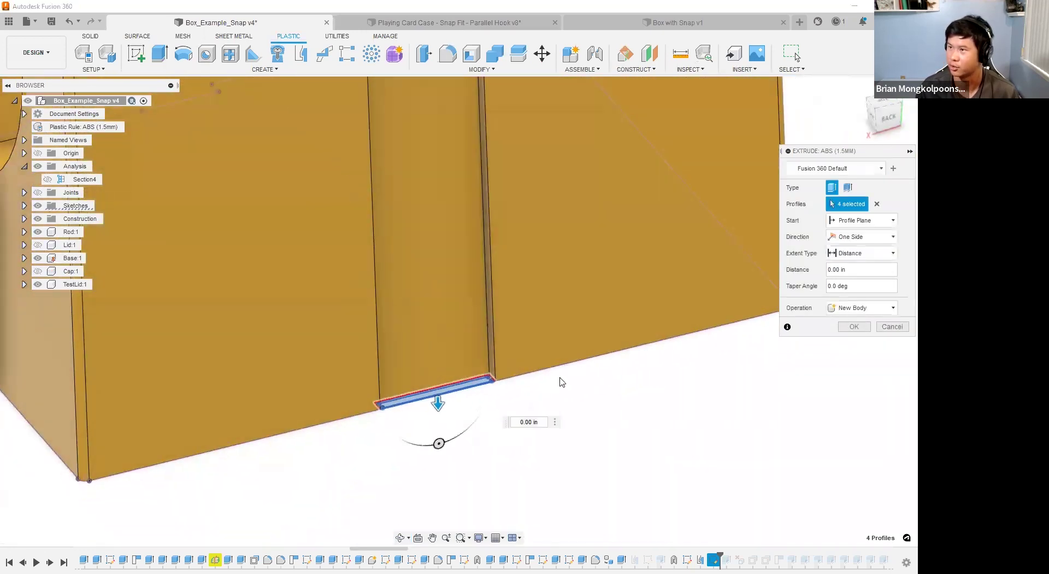
pyautogui.scroll(-4, 561, 381)
pyautogui.moveTo(510, 392); pyautogui.dragTo(588, 285)
pyautogui.click(859, 324)
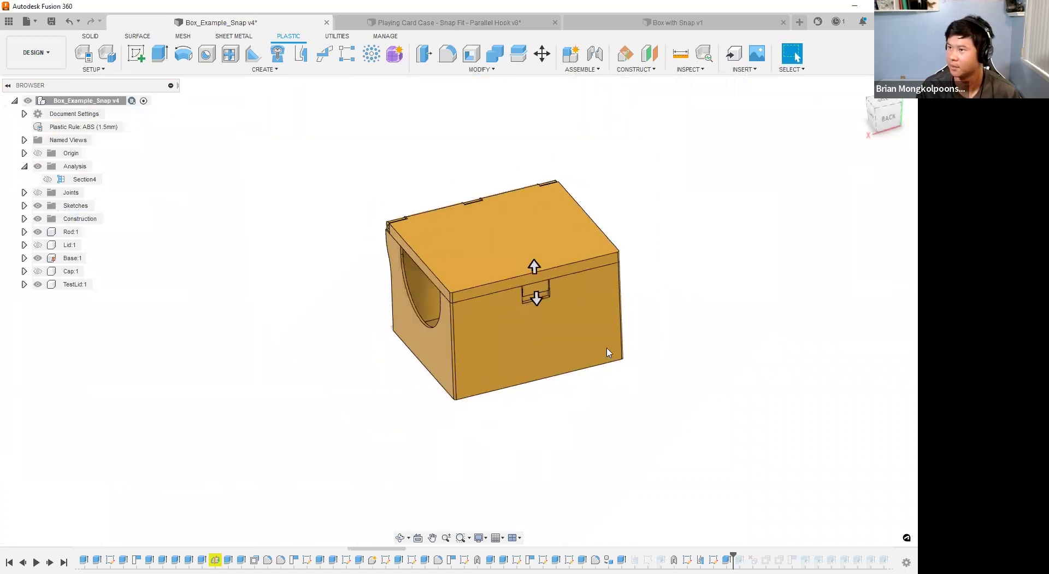
# Examine the closed front wall and the remaining window around the hook from several angles.
pyautogui.scroll(4, 672, 293)
pyautogui.moveTo(665, 314)
pyautogui.keyDown('shift'); pyautogui.mouseDown(button='middle')
pyautogui.moveTo(681, 316)
pyautogui.moveTo(672, 327)
pyautogui.mouseUp(button='middle'); pyautogui.keyUp('shift')
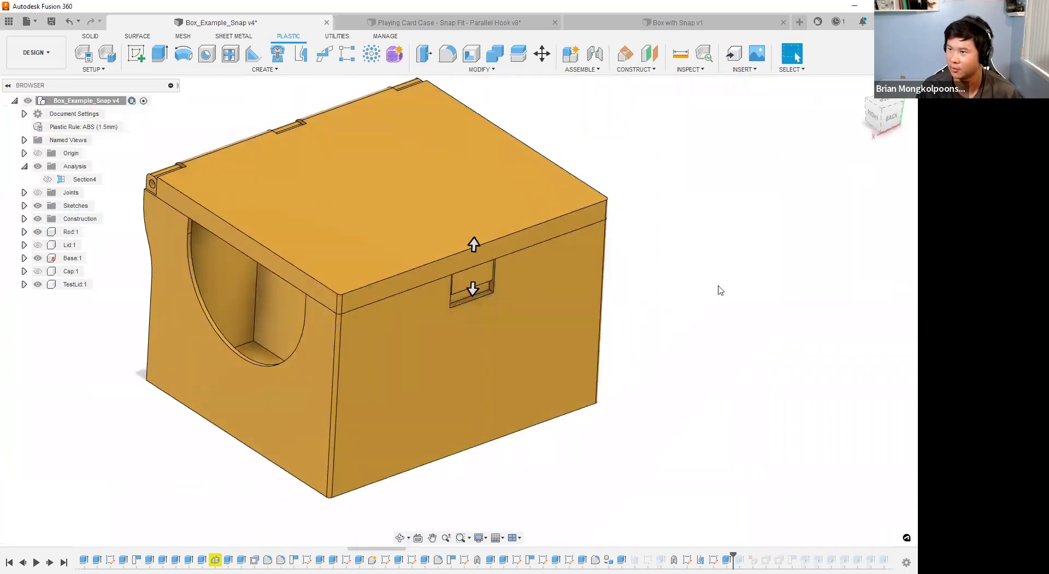
pyautogui.keyDown('shift'); pyautogui.moveTo(705, 272); pyautogui.dragTo(719, 283, button='middle'); pyautogui.keyUp('shift')
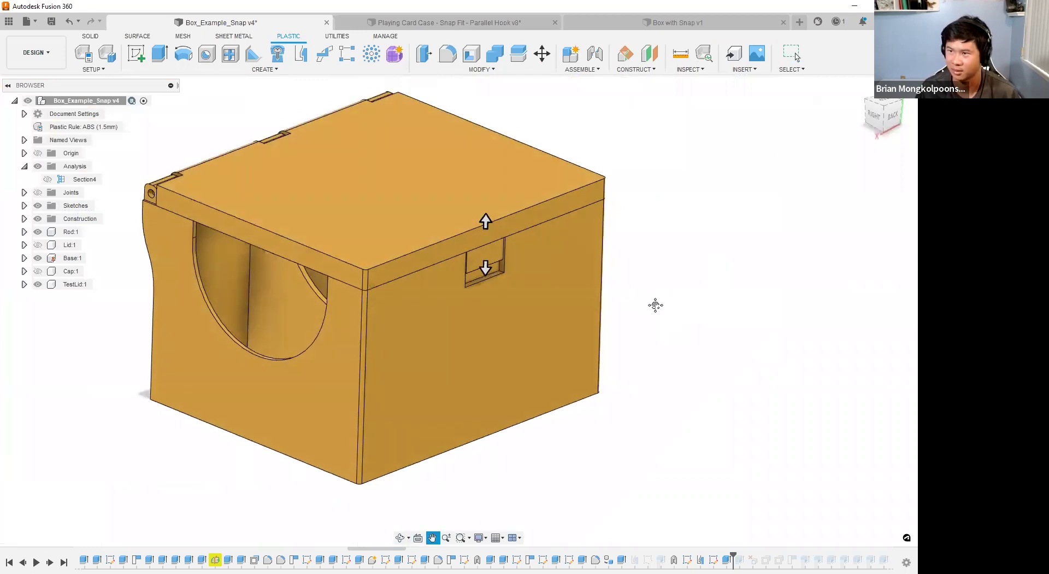
pyautogui.moveTo(656, 305); pyautogui.dragTo(662, 307, button='middle')
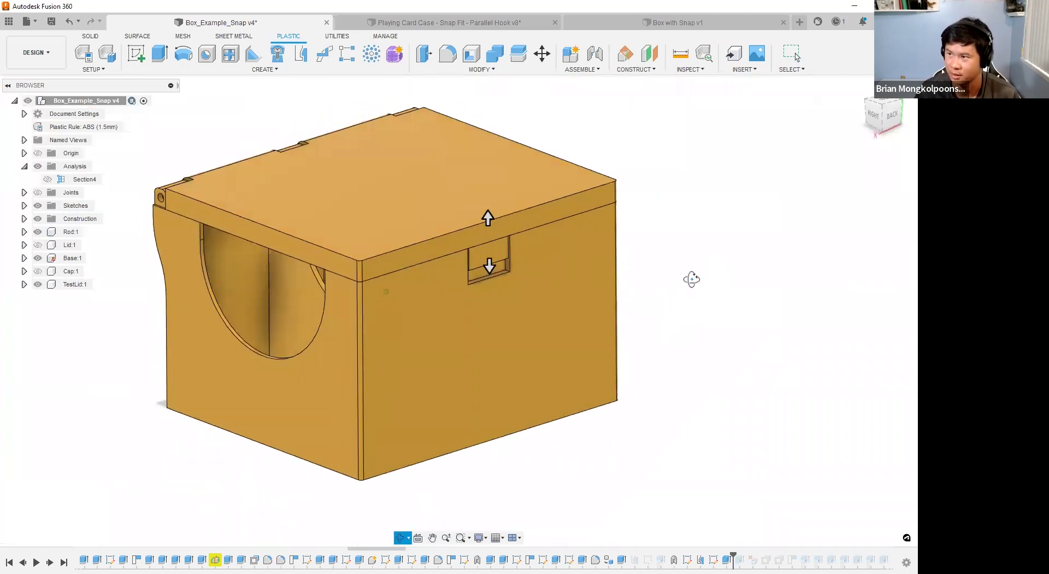
pyautogui.moveTo(486, 199); pyautogui.dragTo(515, 243)
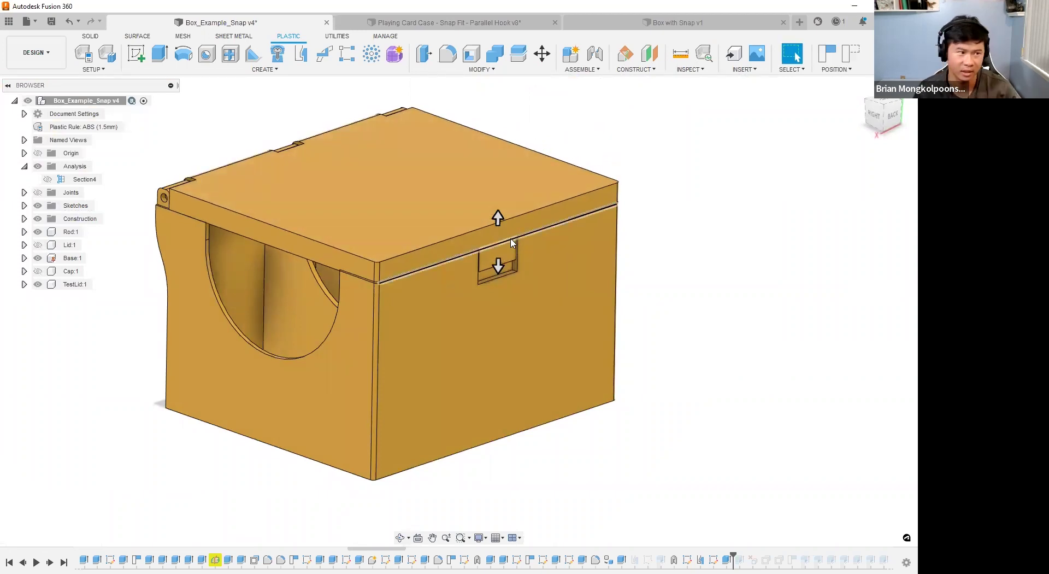
pyautogui.moveTo(513, 244); pyautogui.dragTo(519, 200)
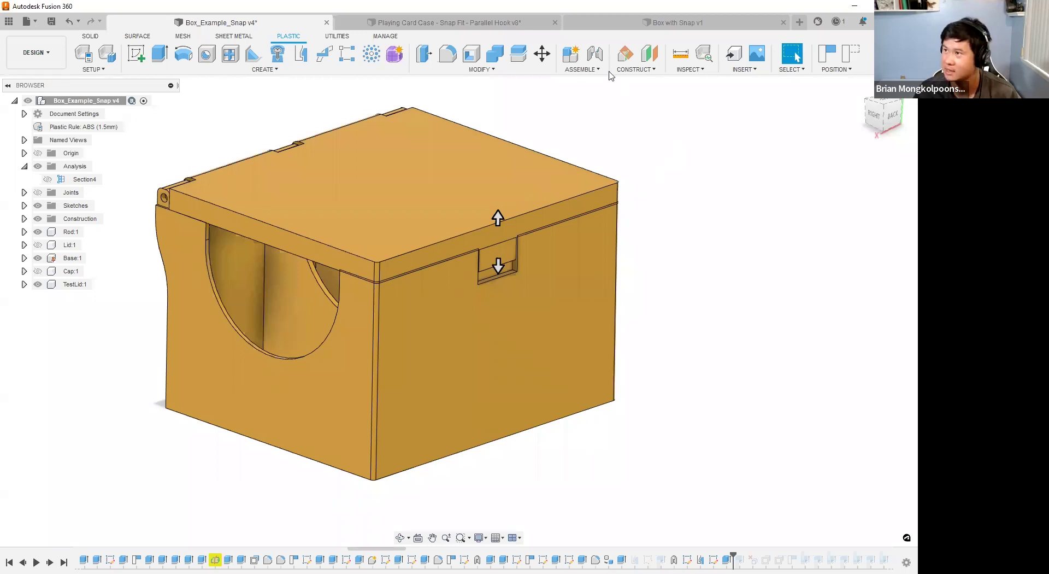
# Switch to the Playing Card Case - Snap Fit - Parallel Hook document and look at the Snap Fit tool's type options.
pyautogui.click(646, 24)
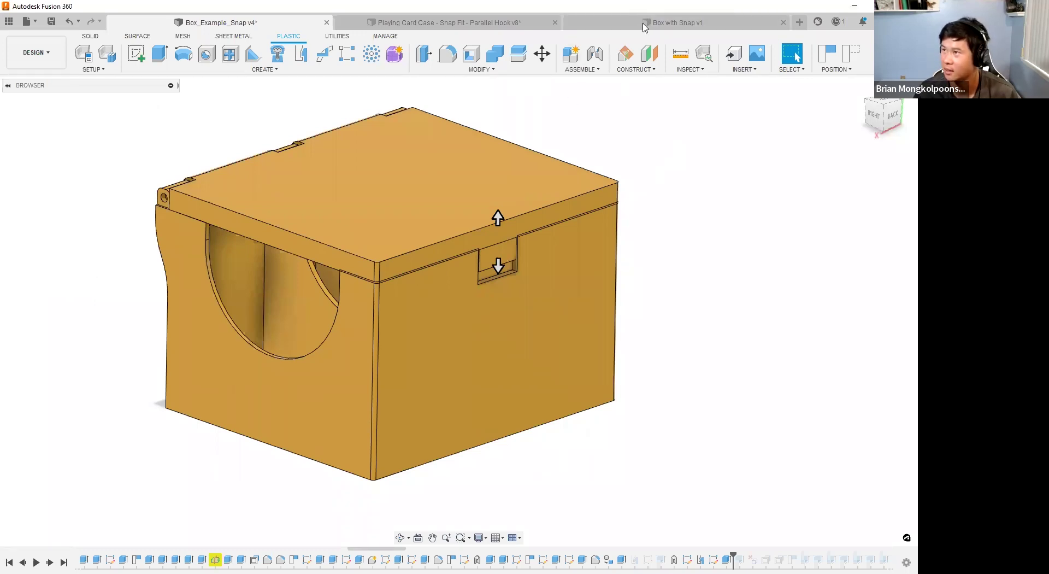
pyautogui.click(524, 24)
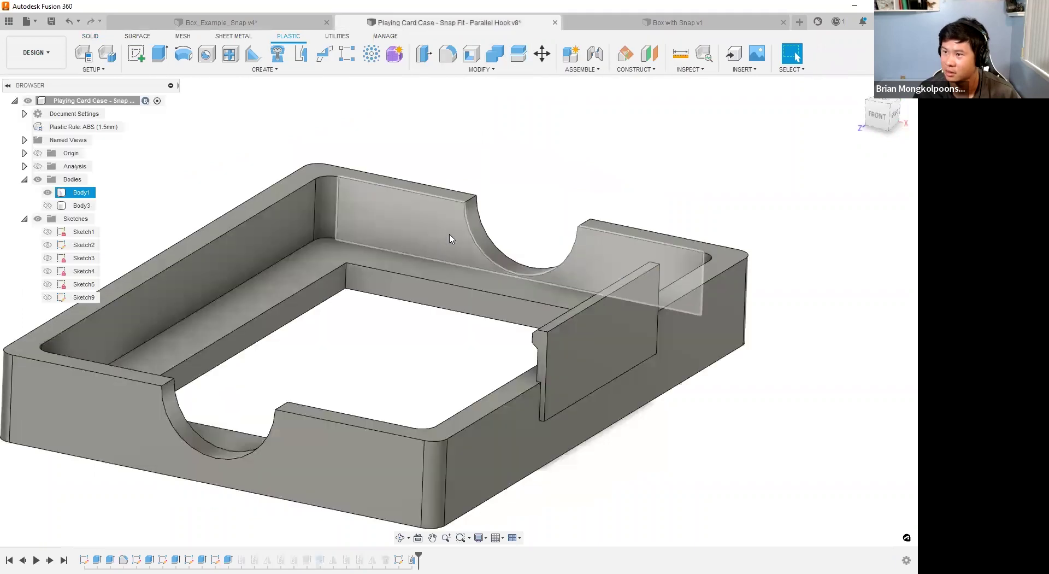
pyautogui.click(426, 415)
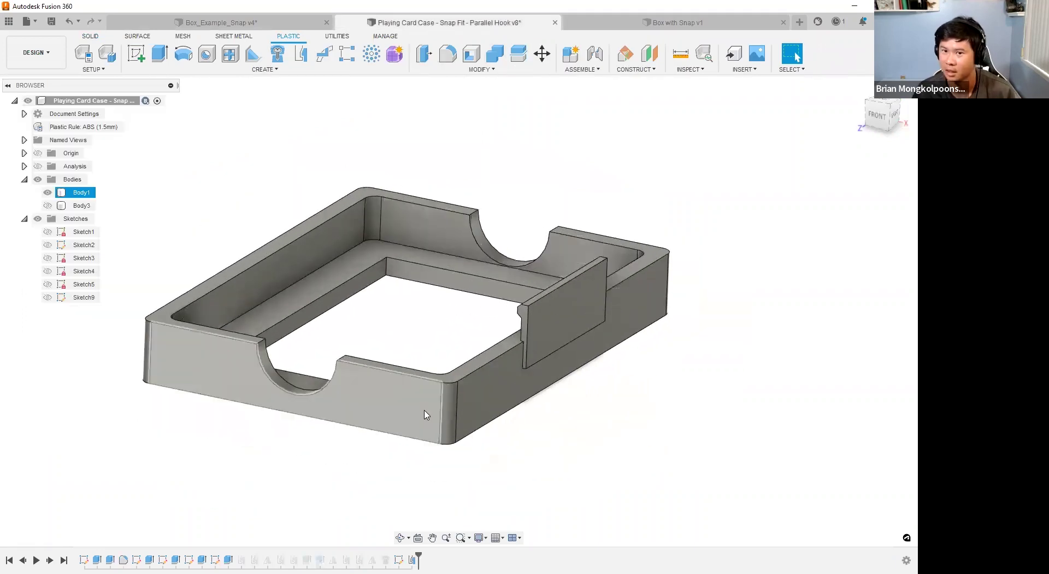
pyautogui.click(310, 57)
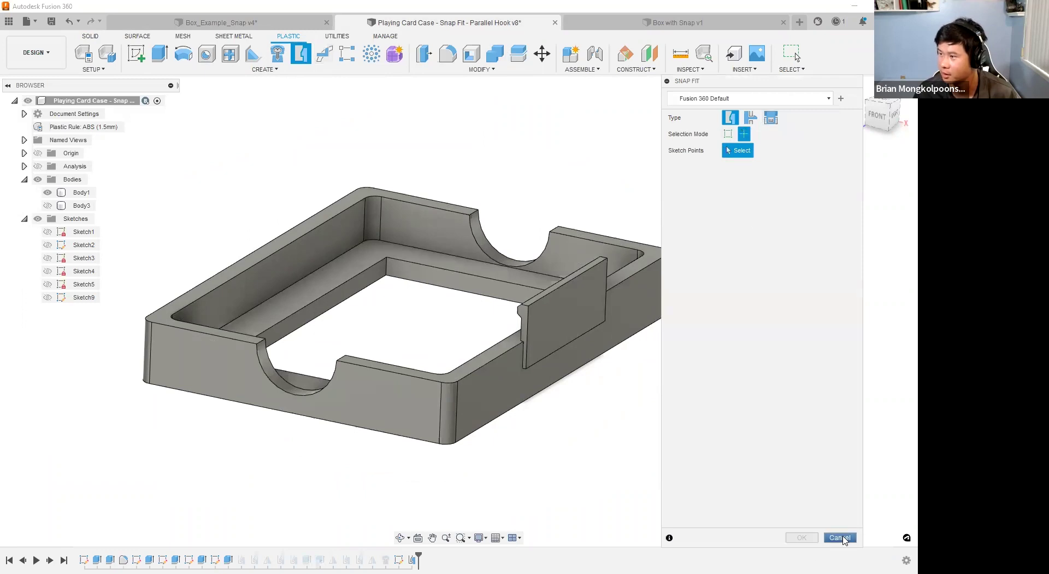
pyautogui.click(844, 540)
pyautogui.scroll(-2, 526, 434)
pyautogui.scroll(3, 284, 255)
pyautogui.scroll(-3, 317, 261)
pyautogui.scroll(2, 448, 361)
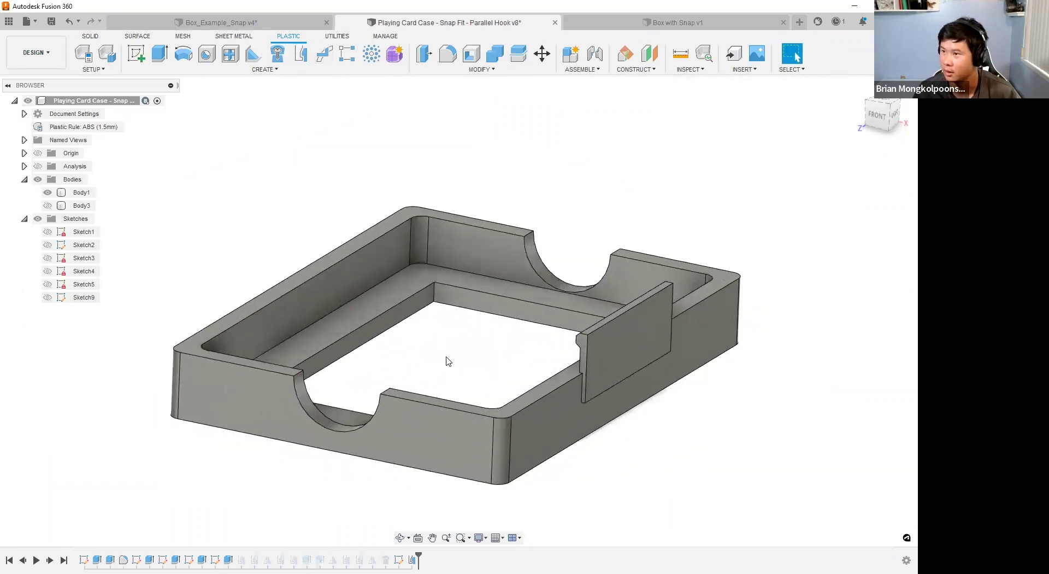
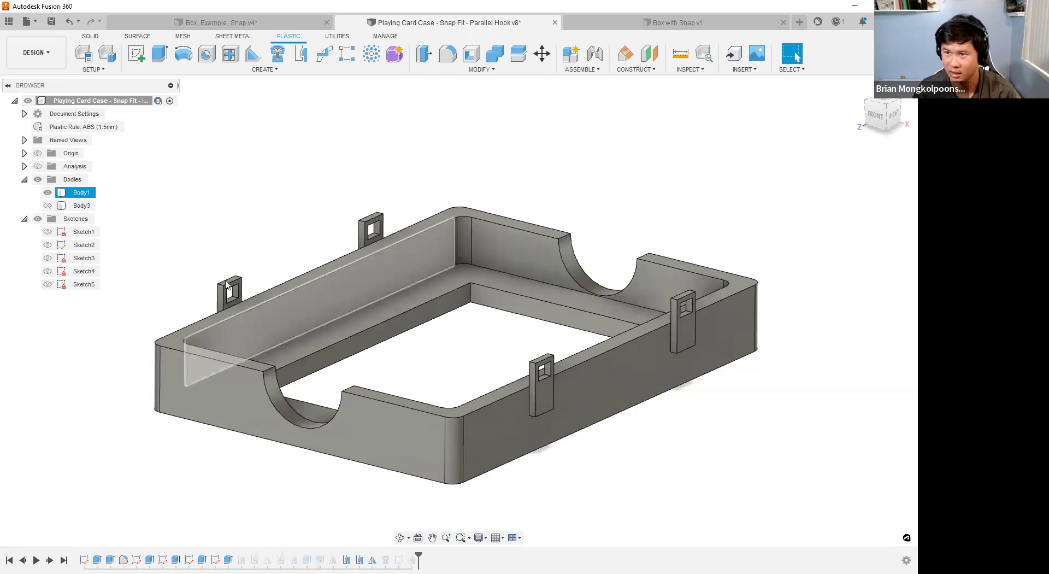
# Show Body3, hide Body1 and examine the small catches on Body3's side wall.
pyautogui.click(48, 205)
pyautogui.scroll(-1, 229, 325)
pyautogui.click(82, 206)
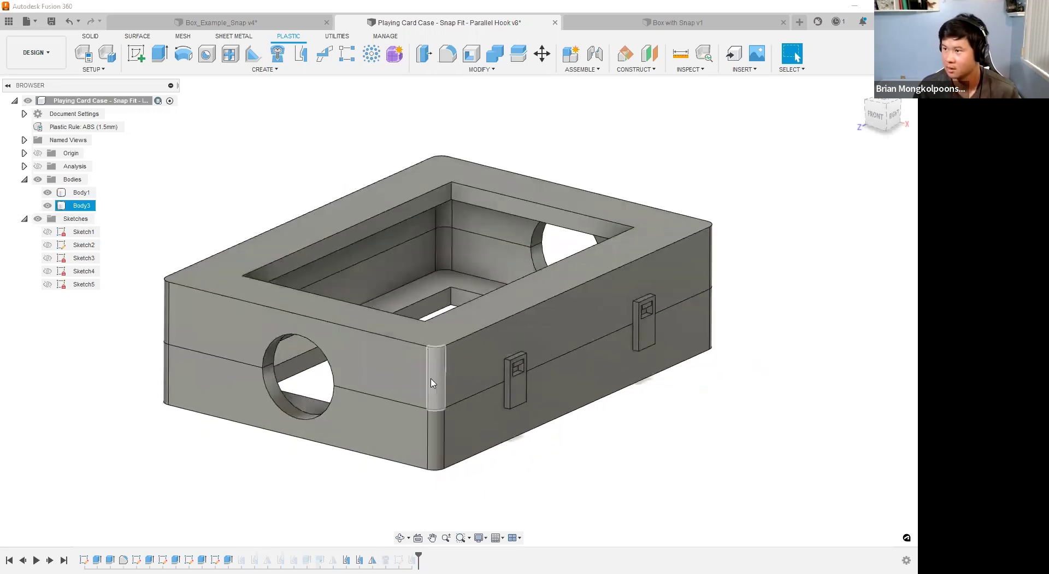
pyautogui.click(48, 192)
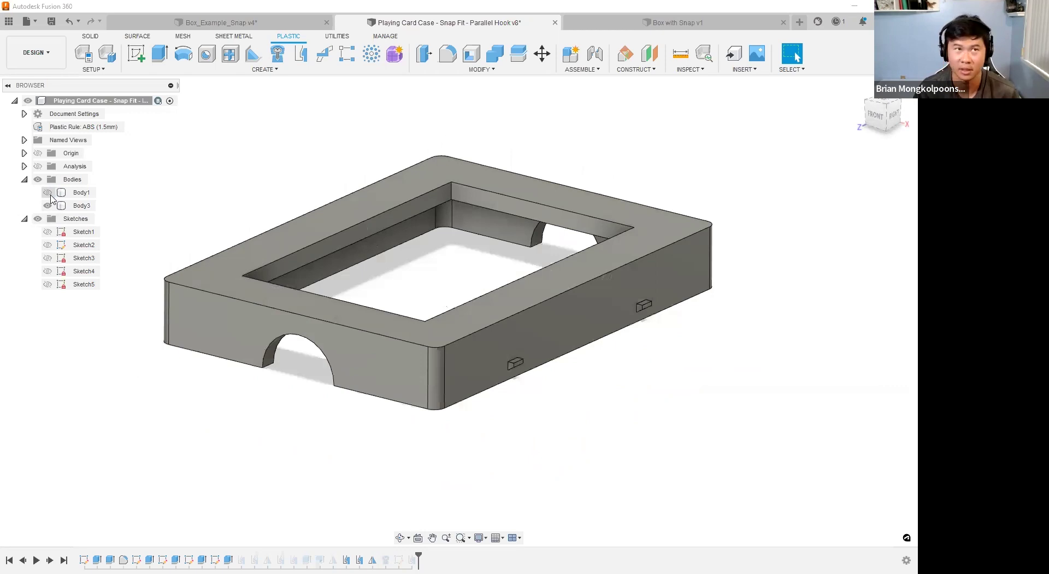
pyautogui.click(50, 194)
pyautogui.click(48, 193)
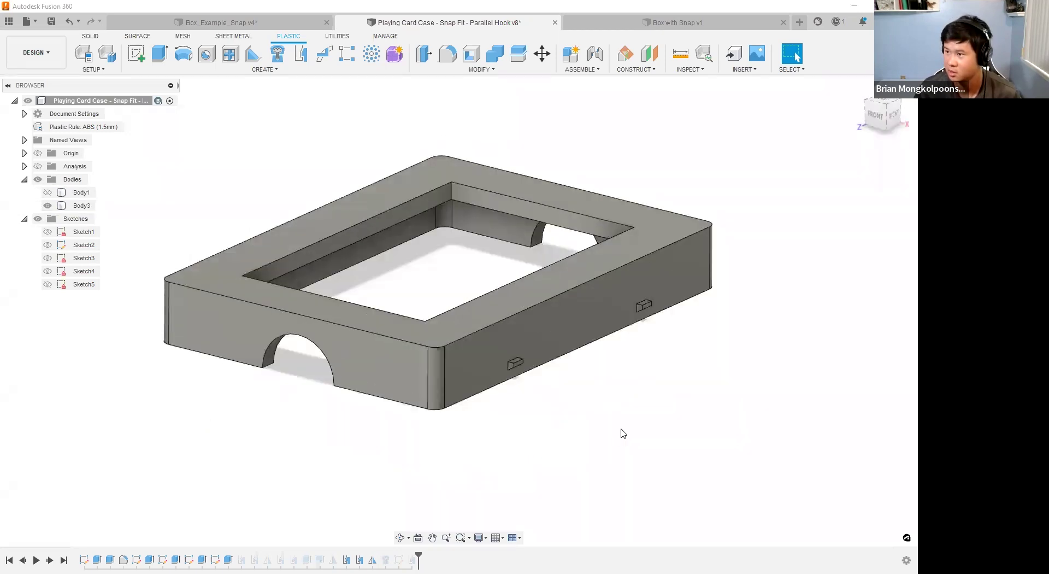
pyautogui.scroll(4, 578, 391)
pyautogui.scroll(4, 462, 327)
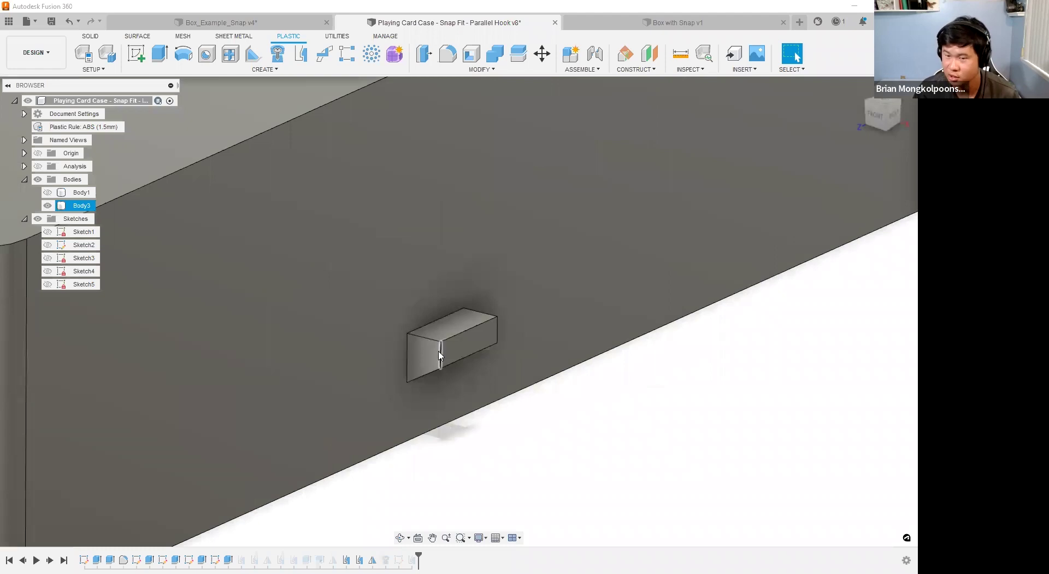
pyautogui.scroll(-8, 443, 350)
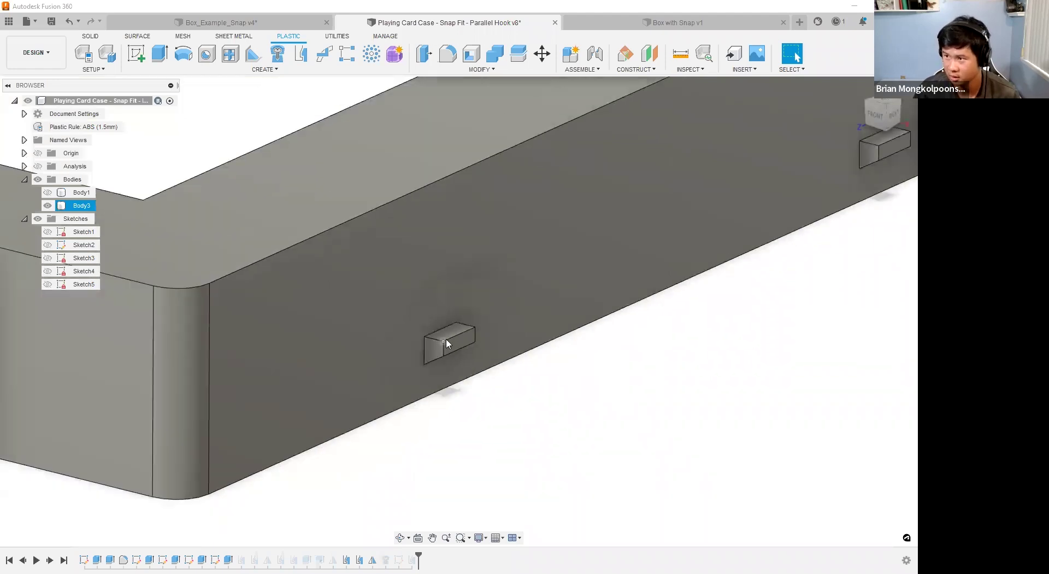
# Hide Body3, show Body1 and examine the loop clips along its side walls.
pyautogui.click(48, 205)
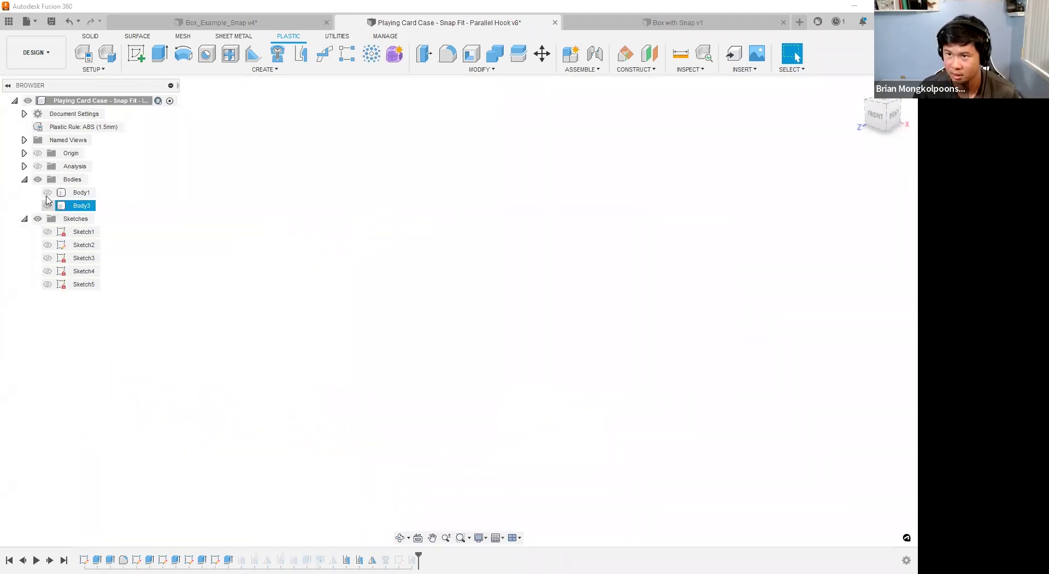
pyautogui.click(47, 193)
pyautogui.scroll(5, 467, 368)
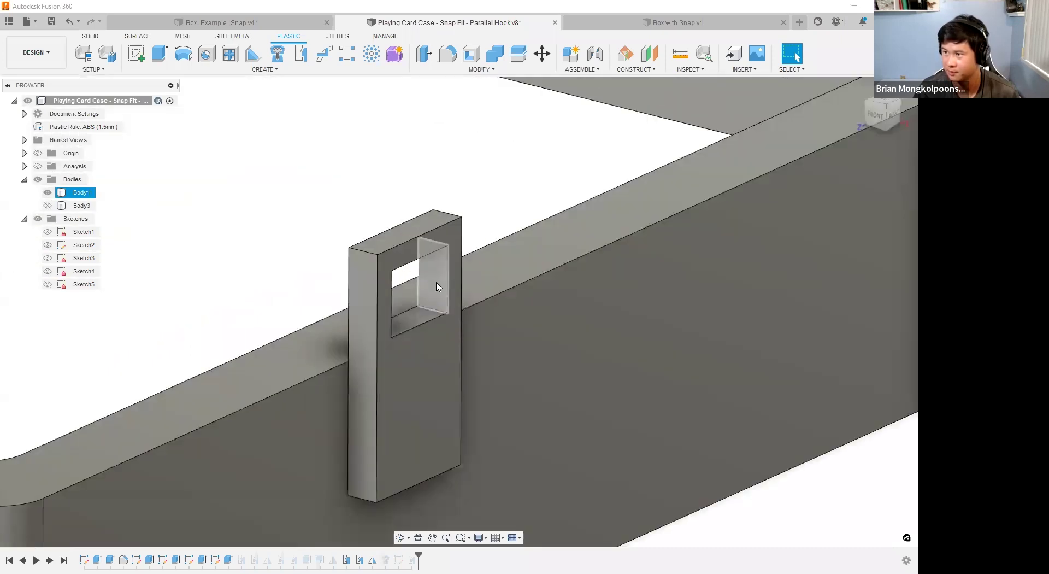
pyautogui.scroll(-8, 425, 321)
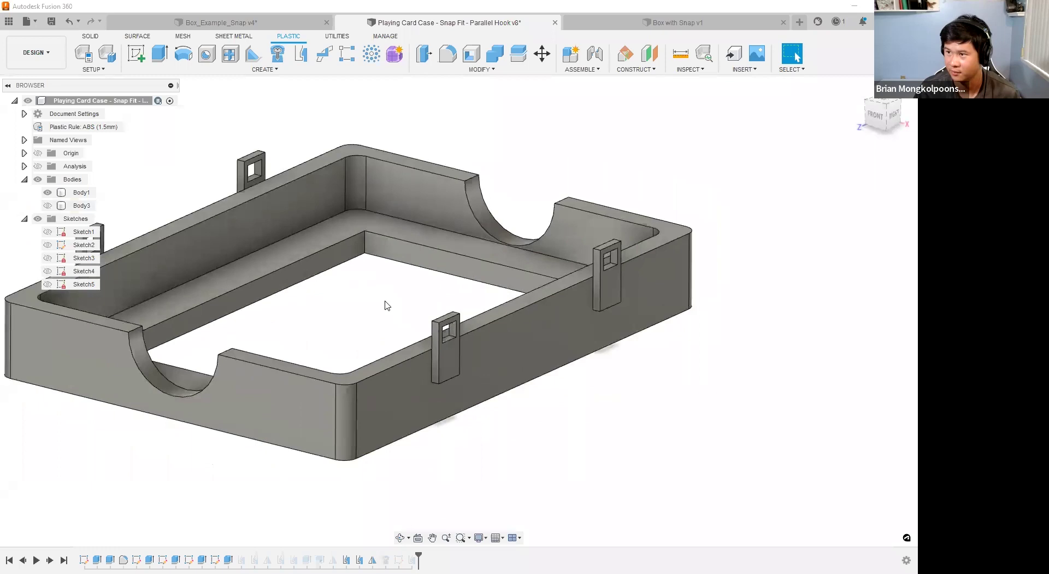
pyautogui.scroll(3, 403, 359)
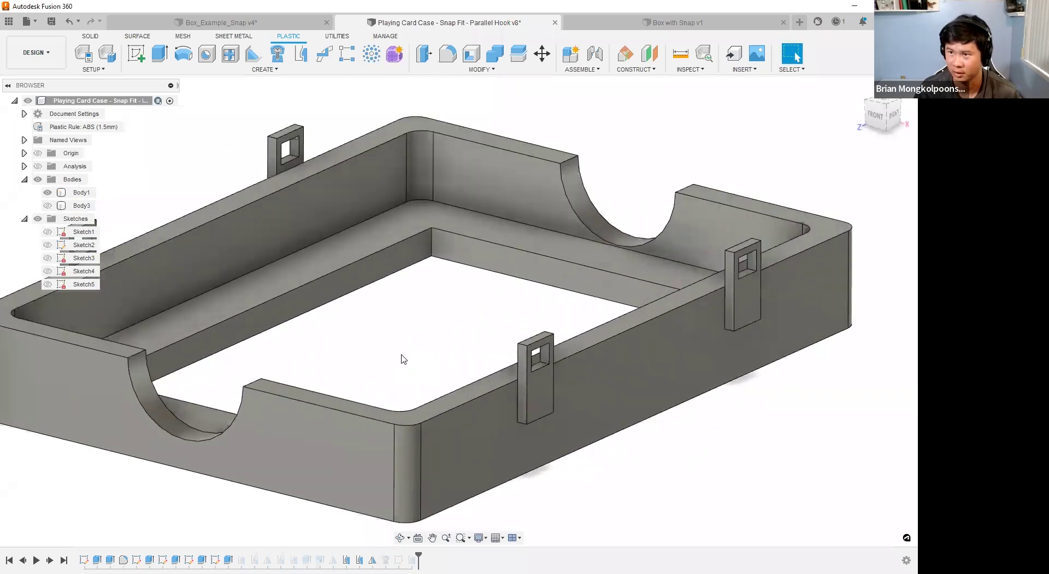
pyautogui.scroll(-1, 403, 359)
pyautogui.scroll(-1, 403, 359)
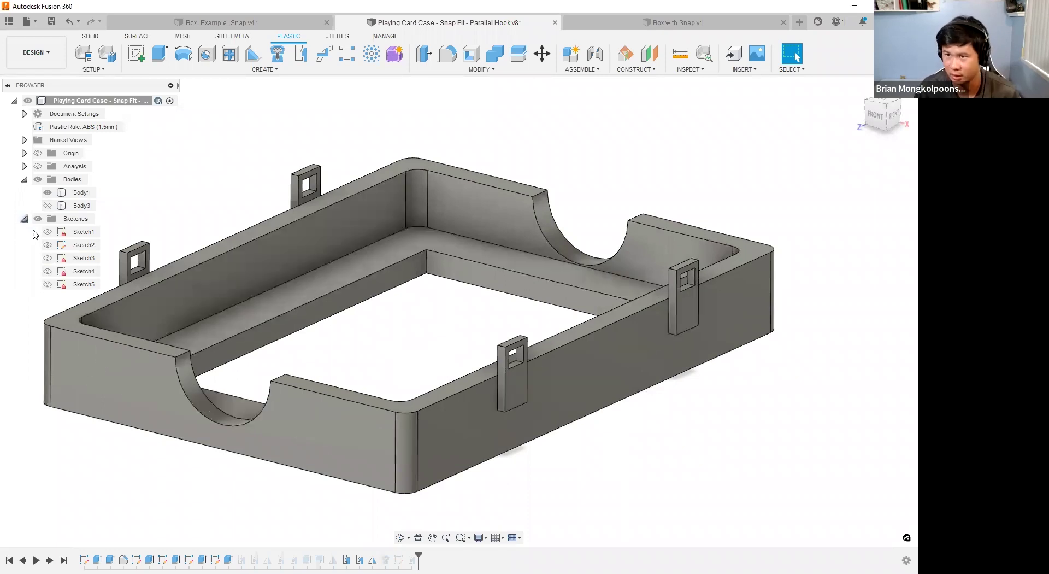
# Show Body3 together with Body1 and examine how the loop clips engage the catches on the assembled case.
pyautogui.click(77, 206)
pyautogui.click(48, 206)
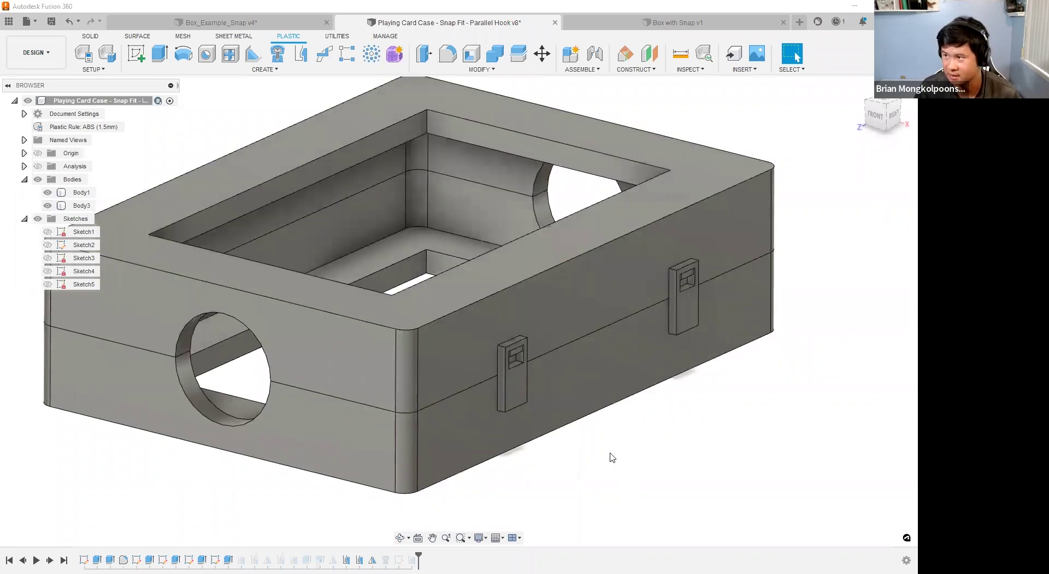
pyautogui.scroll(-5, 560, 436)
pyautogui.scroll(2, 587, 467)
pyautogui.scroll(3, 566, 450)
pyautogui.scroll(-2, 627, 452)
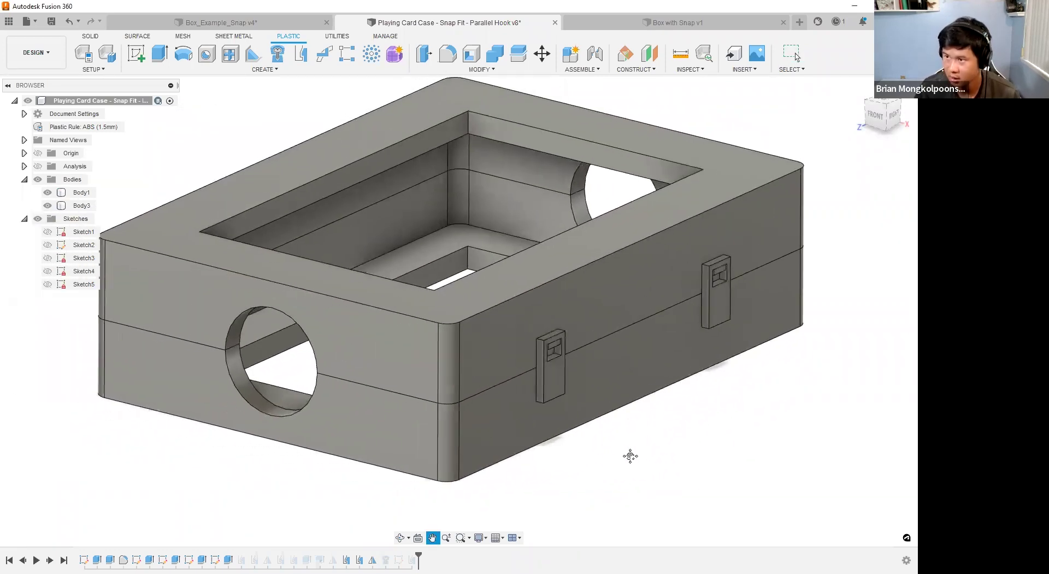
pyautogui.scroll(2, 624, 449)
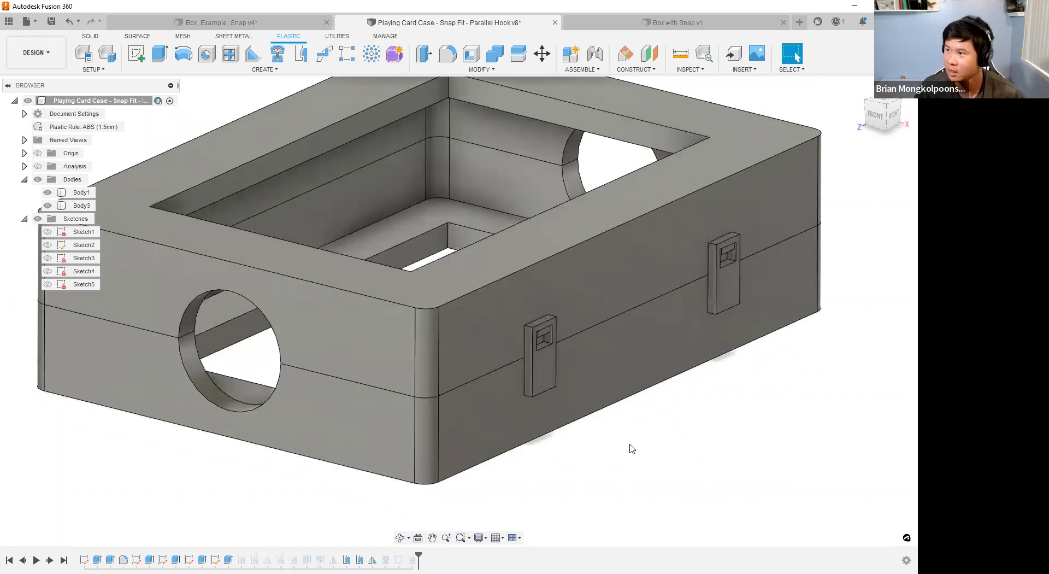
pyautogui.scroll(-3, 630, 446)
pyautogui.moveTo(635, 441); pyautogui.dragTo(609, 452, button='middle')
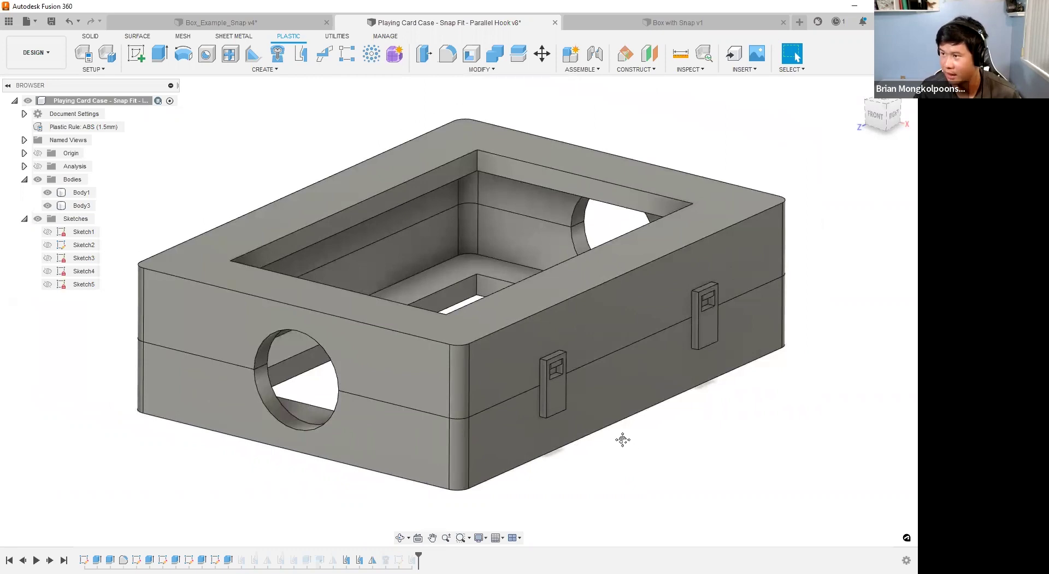
# Look over the assembled card case's clips, view the Recap Tips and Best Practices slide, and return to the model in Fusion 360.
pyautogui.click(540, 384)
pyautogui.scroll(5, 541, 380)
pyautogui.click(545, 387)
pyautogui.scroll(-5, 548, 399)
pyautogui.click(710, 508)
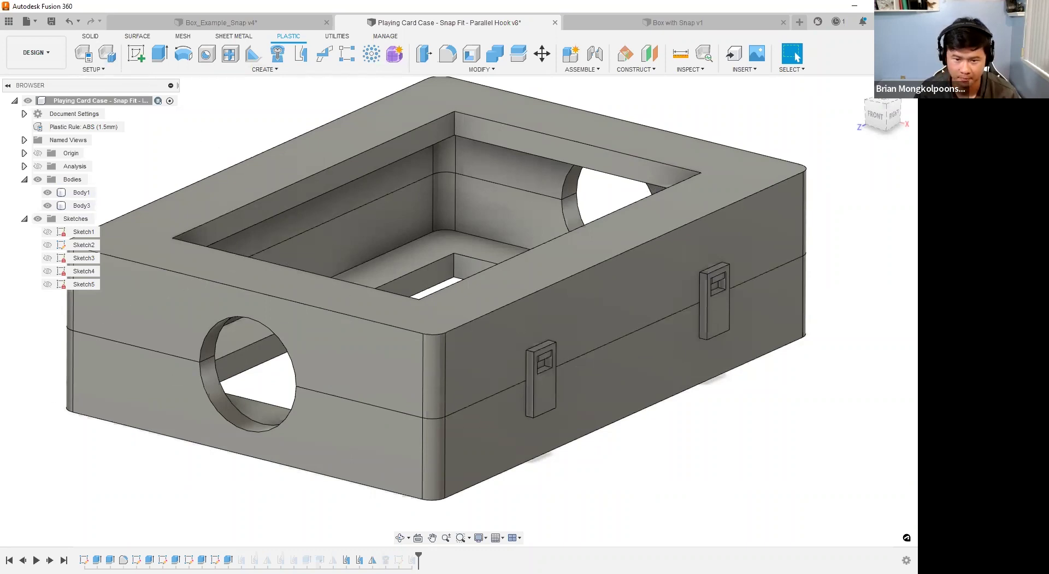
pyautogui.click(356, 536)
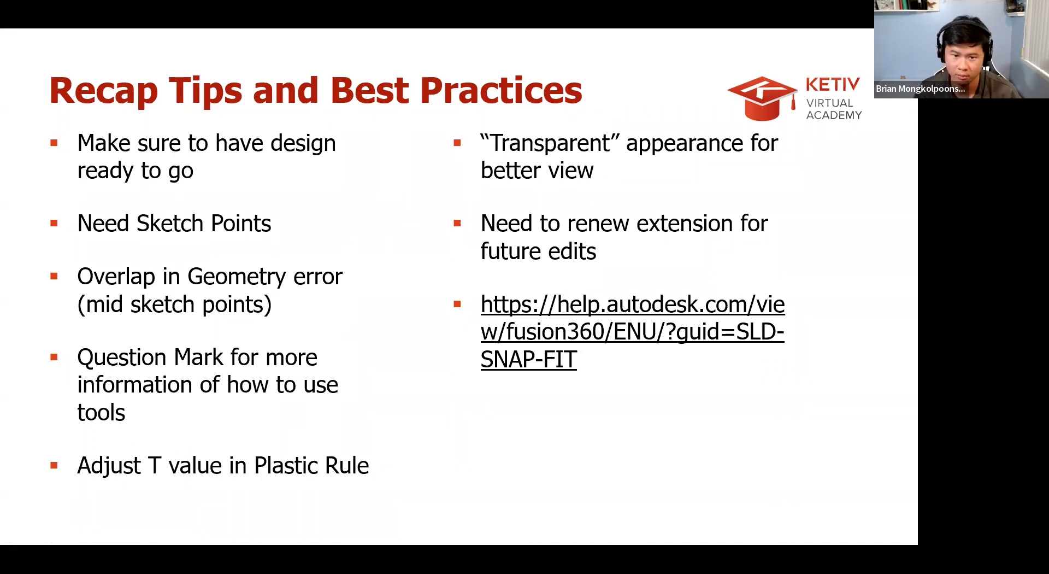
pyautogui.hotkey('alt', 'Tab')
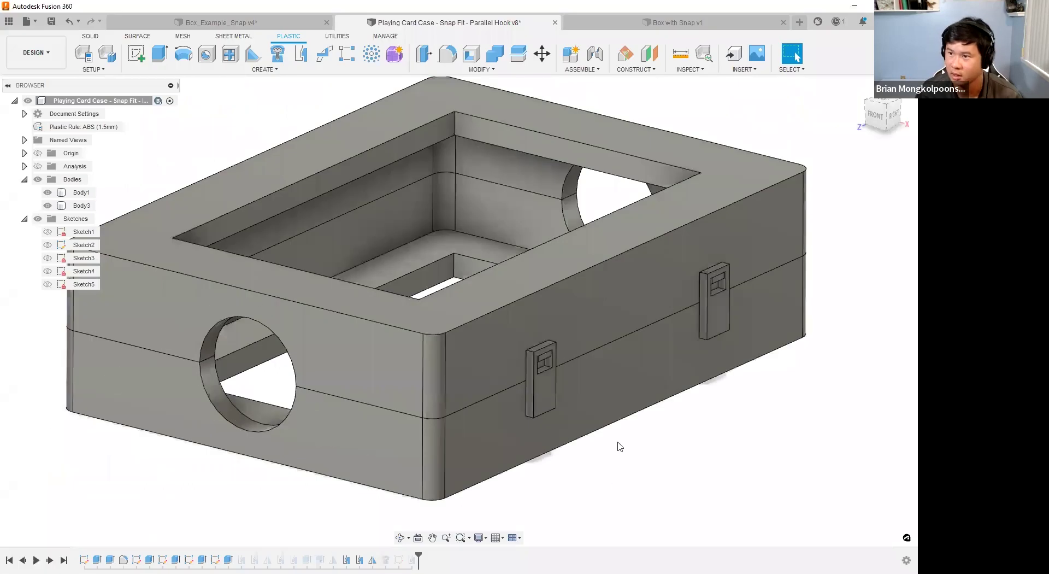
# Apply the transparent Acrylic (Clear) appearance to the card case bodies, removing the appearances applied to individual faces.
pyautogui.scroll(-3, 620, 446)
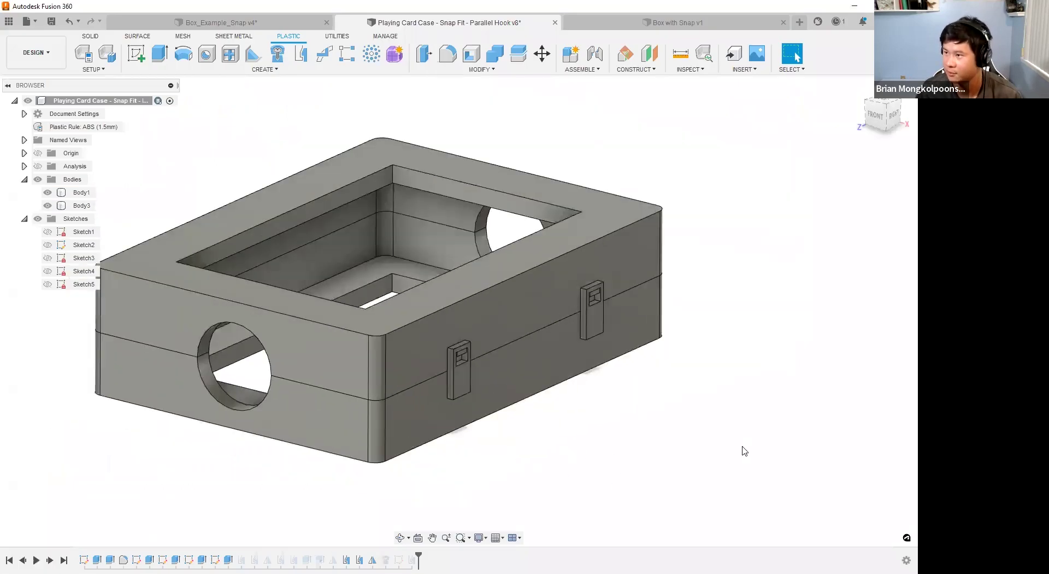
pyautogui.press('a')
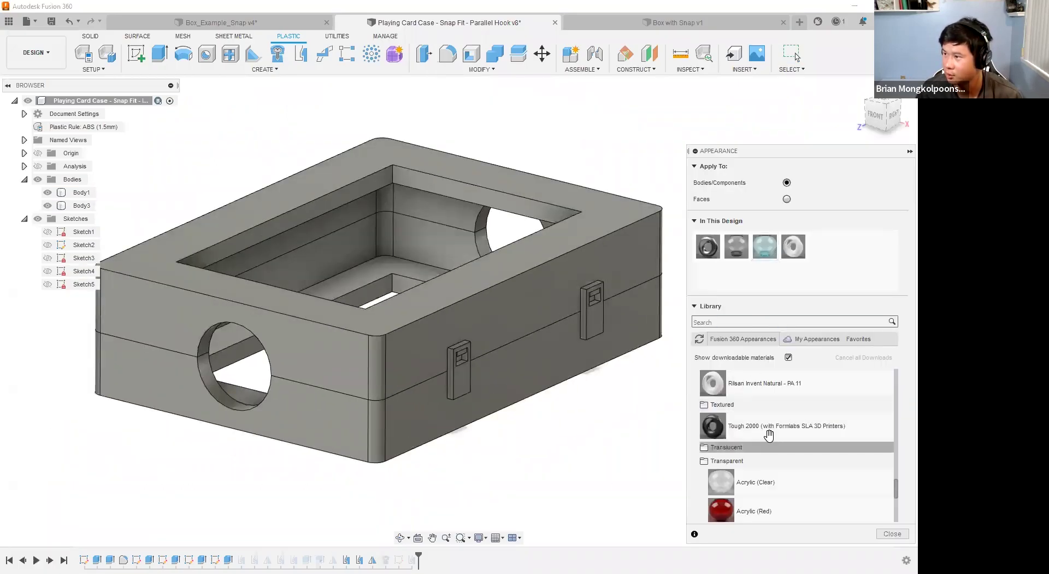
pyautogui.moveTo(788, 487); pyautogui.dragTo(398, 334)
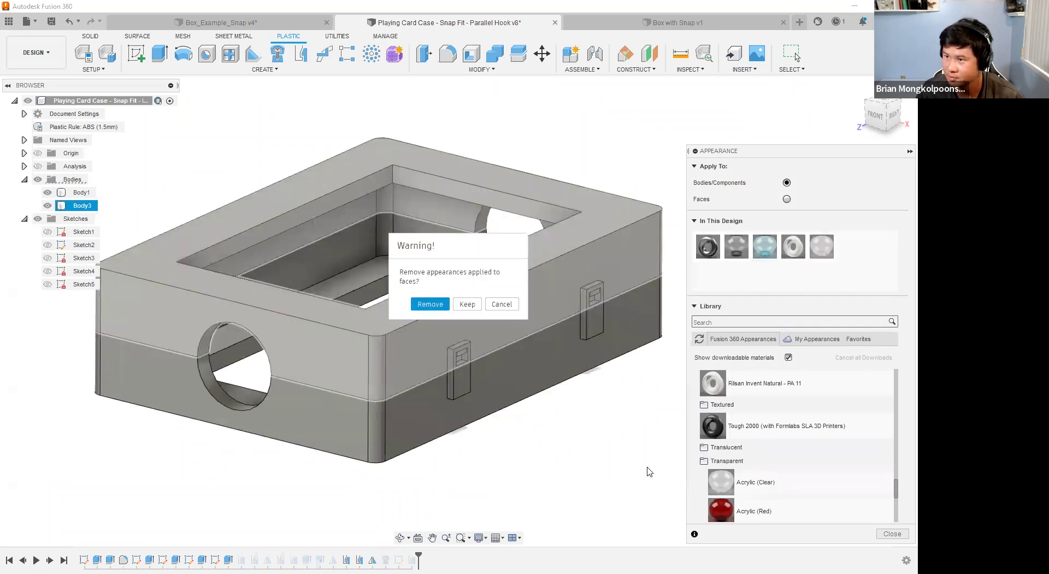
pyautogui.click(441, 303)
pyautogui.click(564, 473)
pyautogui.scroll(1, 560, 448)
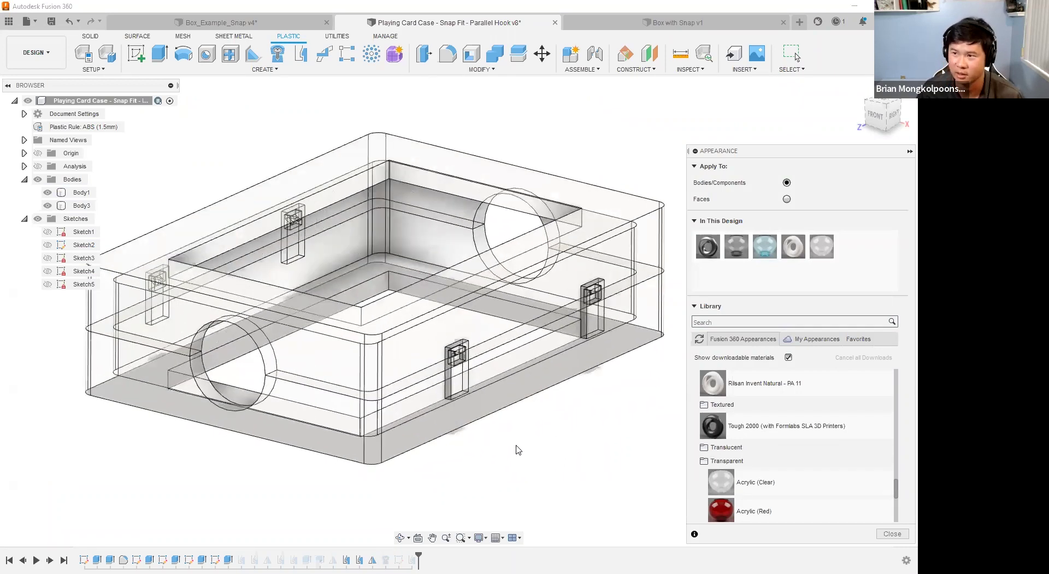
# Examine the snap hook and loop profile through the transparent case in the front view.
pyautogui.click(876, 116)
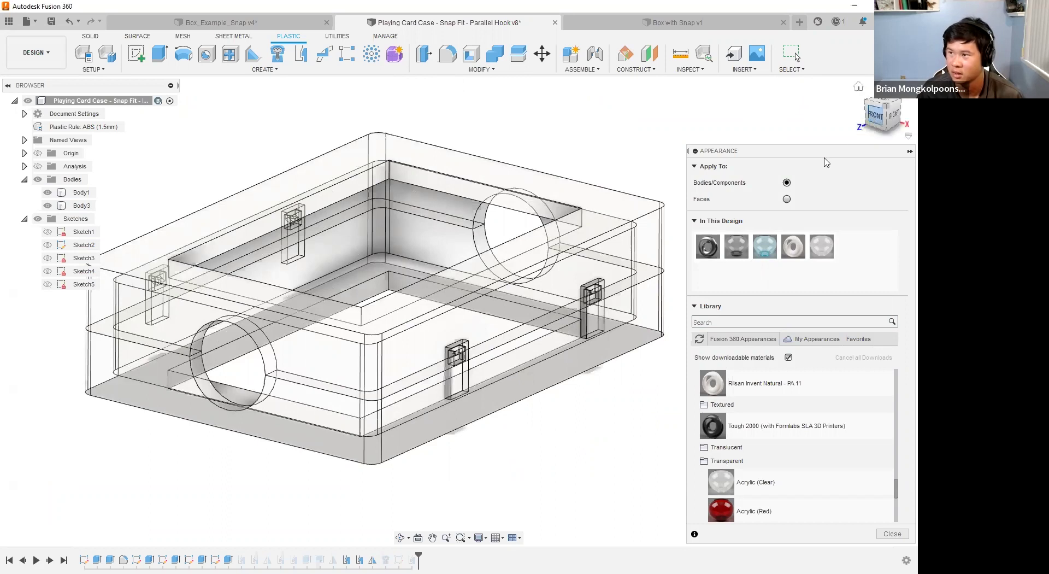
pyautogui.scroll(10, 500, 322)
pyautogui.scroll(-9, 382, 295)
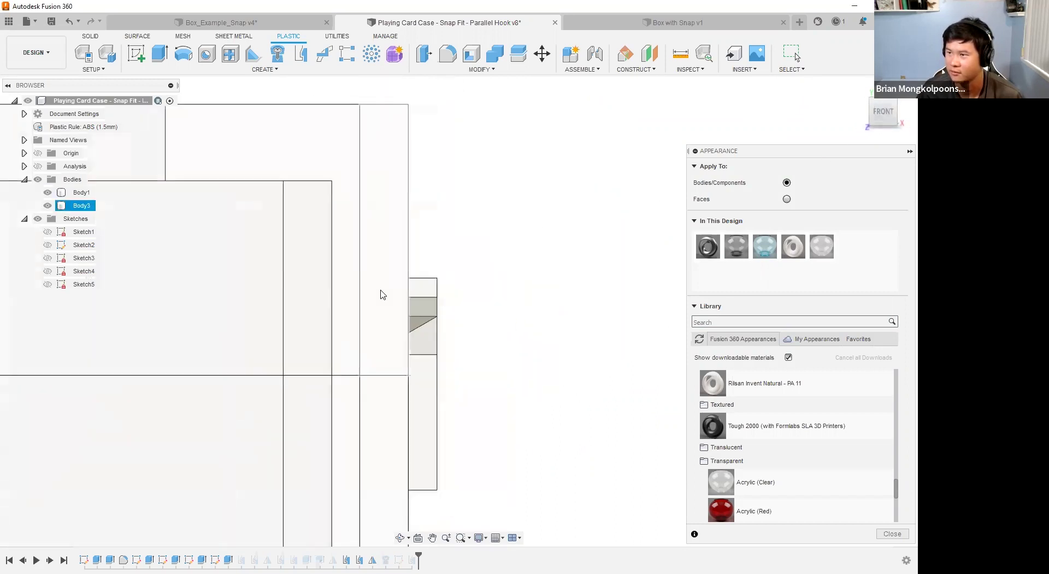
pyautogui.scroll(-2, 500, 294)
pyautogui.keyDown('shift'); pyautogui.moveTo(499, 293); pyautogui.dragTo(435, 352, button='middle'); pyautogui.keyUp('shift')
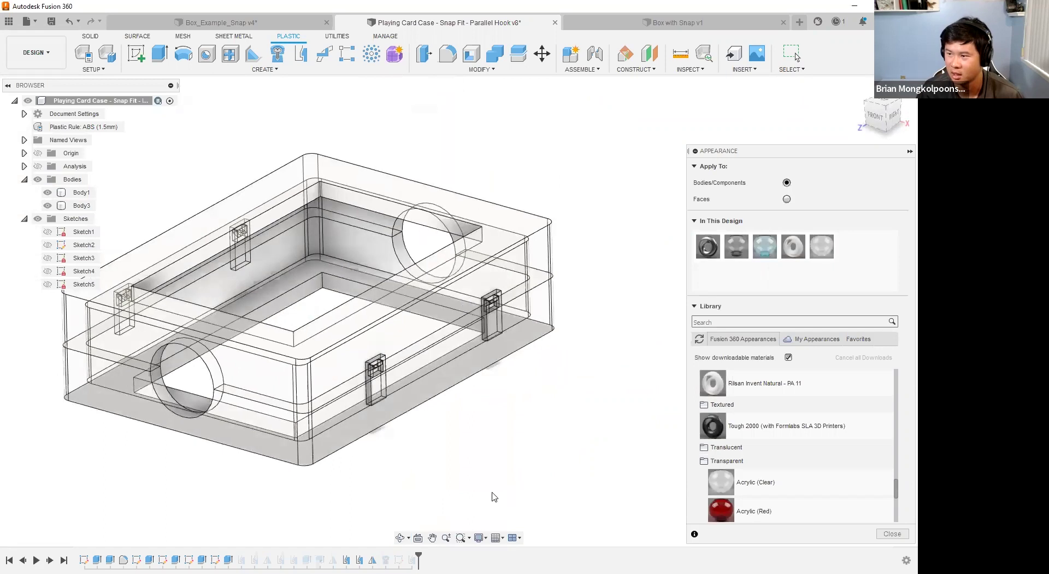
# Set the visual style to Wireframe and examine the snap clips from the front.
pyautogui.click(479, 538)
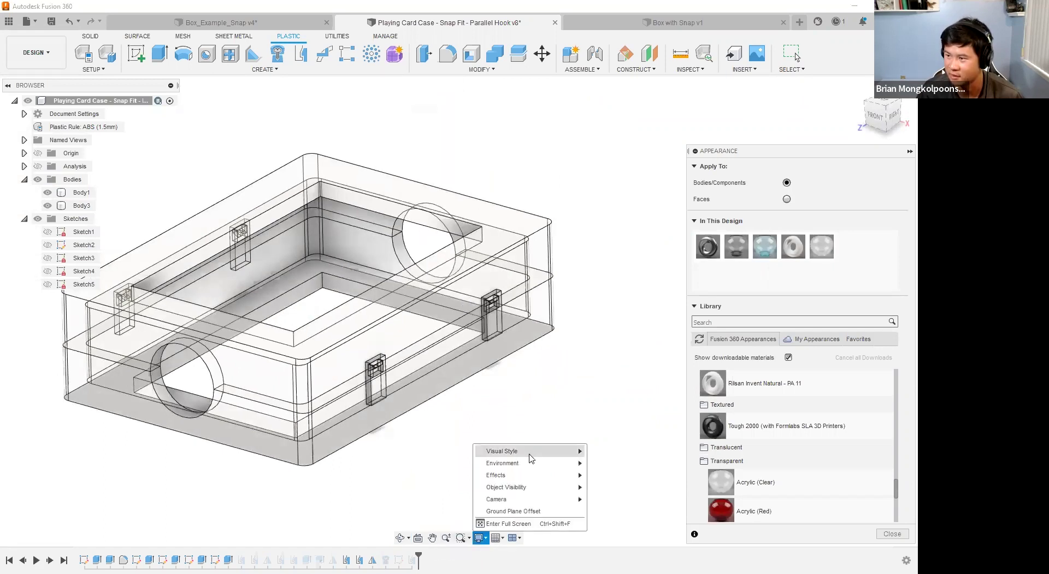
pyautogui.moveTo(534, 454)
pyautogui.click(610, 486)
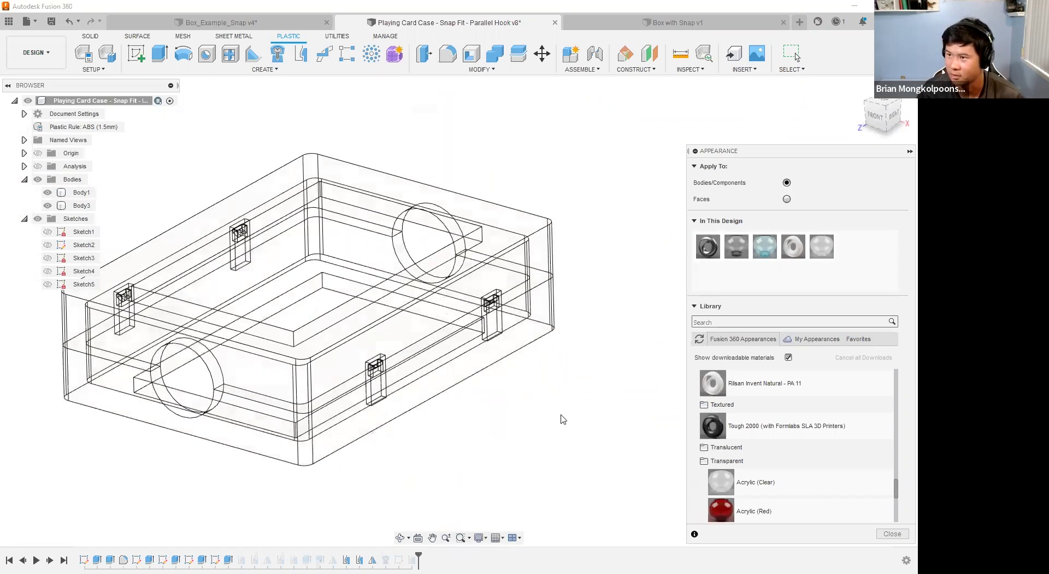
pyautogui.click(874, 116)
pyautogui.scroll(5, 495, 305)
pyautogui.scroll(-5, 495, 306)
pyautogui.keyDown('shift'); pyautogui.moveTo(548, 284); pyautogui.dragTo(536, 298, button='middle'); pyautogui.keyUp('shift')
# Set the visual style to Shaded with Hidden Edges and look over the transparent case.
pyautogui.click(474, 540)
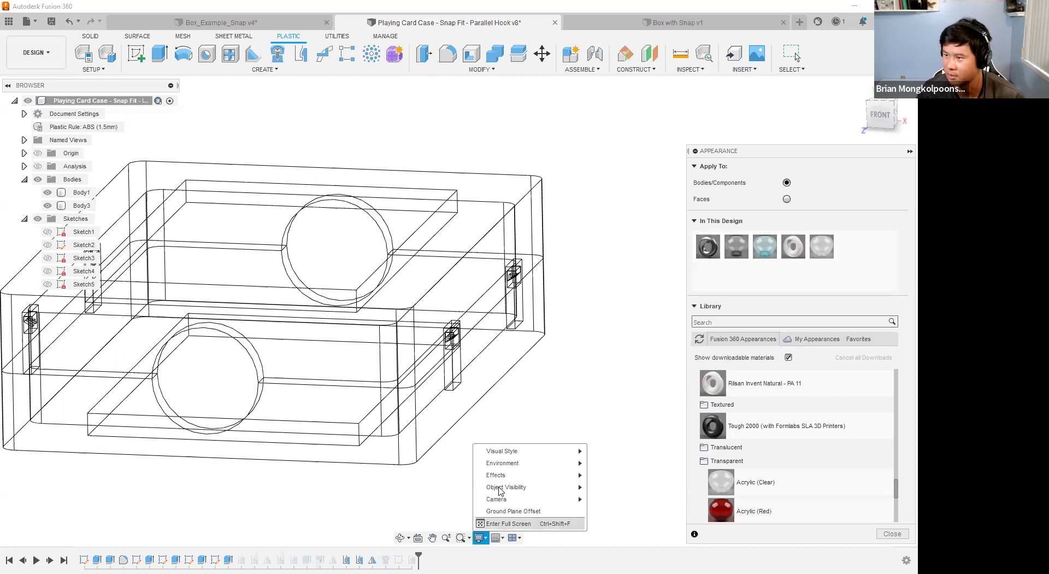
pyautogui.moveTo(526, 454)
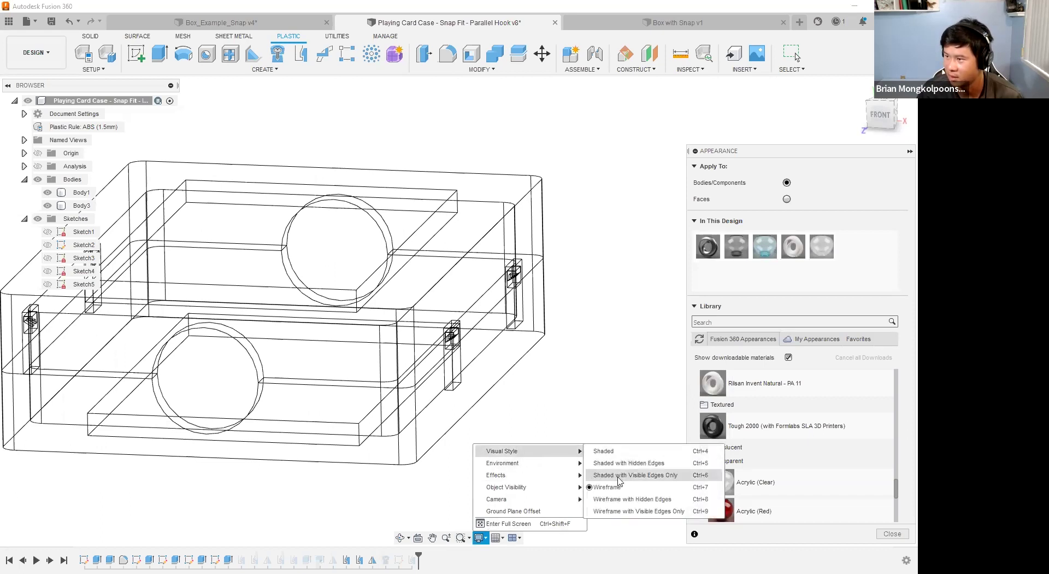
pyautogui.click(605, 464)
pyautogui.moveTo(610, 315)
pyautogui.keyDown('shift'); pyautogui.mouseDown(button='middle')
pyautogui.moveTo(576, 374)
pyautogui.moveTo(590, 368)
pyautogui.mouseUp(button='middle'); pyautogui.keyUp('shift')
pyautogui.scroll(-4, 506, 363)
pyautogui.scroll(3, 524, 372)
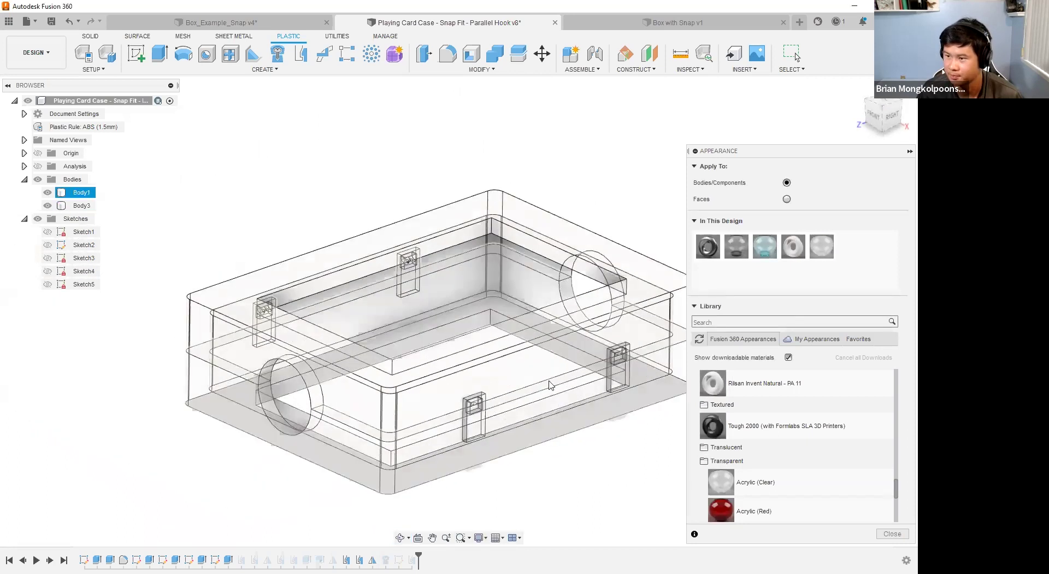
# Apply the Tough 2000 (with Formlabs SLA 3D Printers) appearance to the upper case body, and undo all the recent appearance changes.
pyautogui.moveTo(761, 427); pyautogui.dragTo(507, 325)
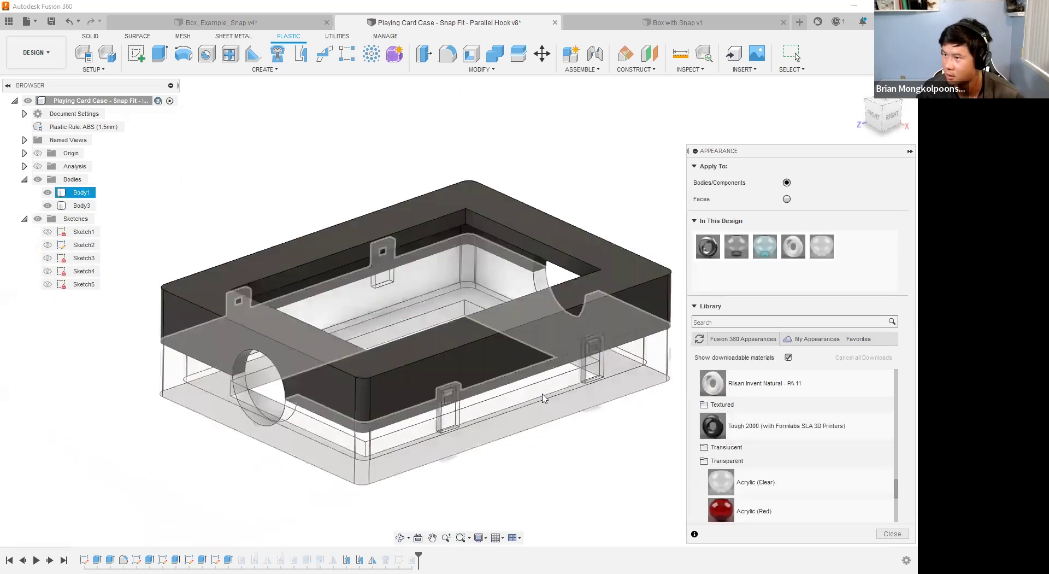
pyautogui.press('Escape')
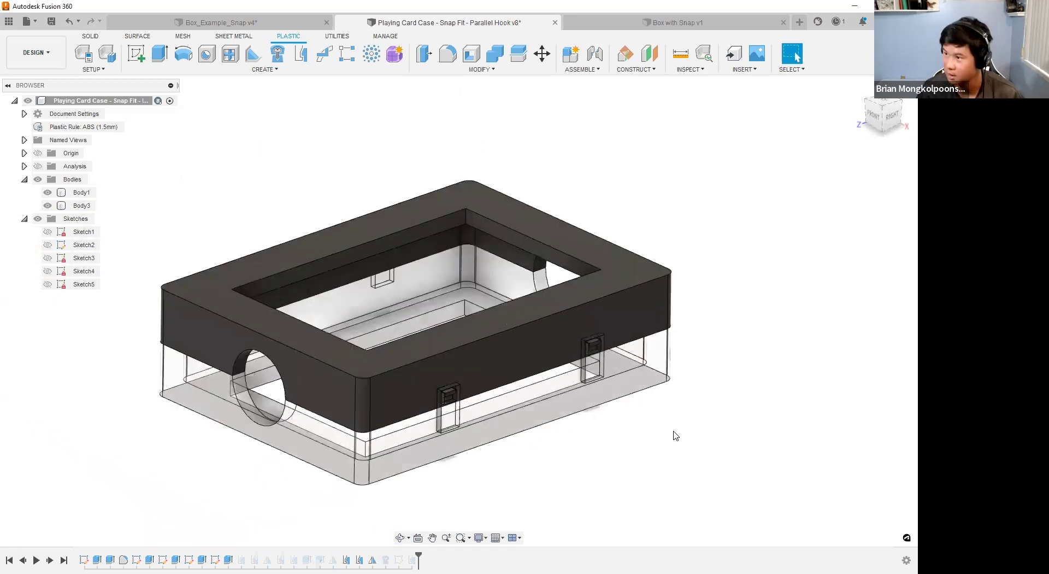
pyautogui.hotkey('ctrl', 'z')
pyautogui.hotkey('ctrl', 'z')
pyautogui.hotkey('ctrl', 'z')
pyautogui.scroll(-3, 555, 376)
pyautogui.keyDown('shift'); pyautogui.moveTo(606, 370); pyautogui.dragTo(606, 337, button='middle'); pyautogui.keyUp('shift')
pyautogui.click(189, 294)
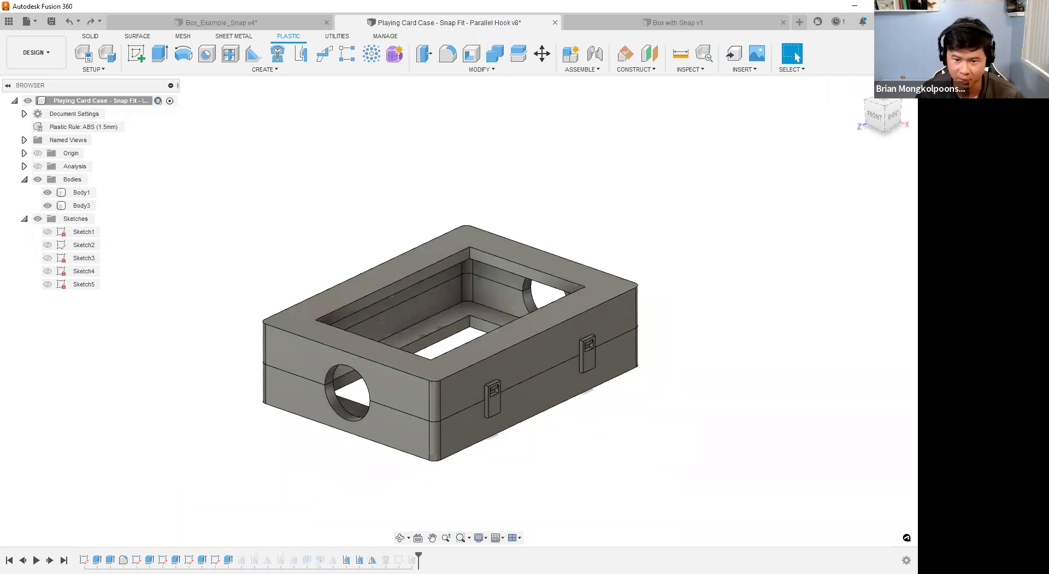
# Switch to the presentation, advance from the recap to the Boss and Ribs slide, and return to Fusion 360.
pyautogui.hotkey('alt', 'Tab')
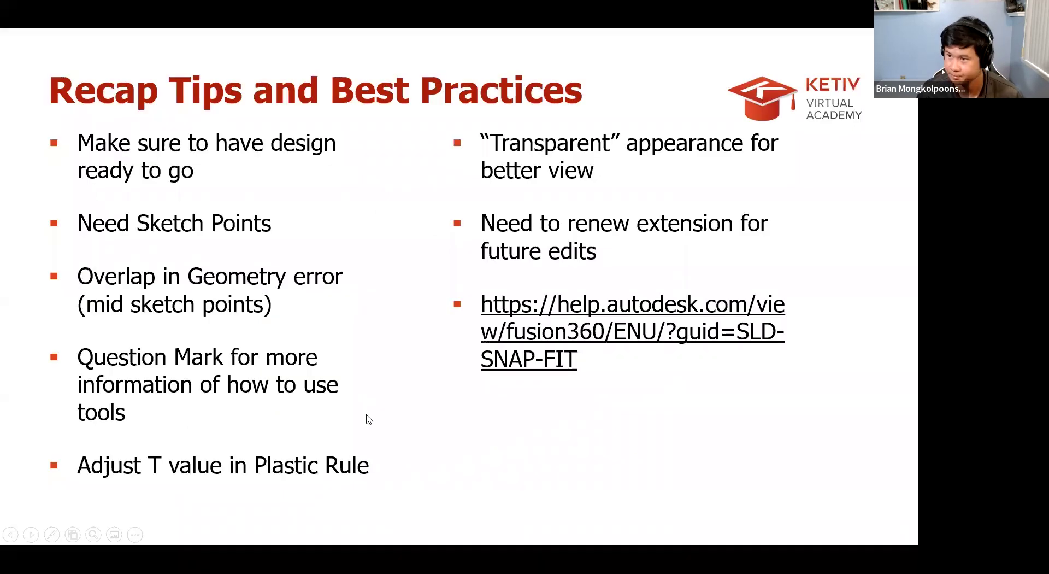
pyautogui.click(481, 410)
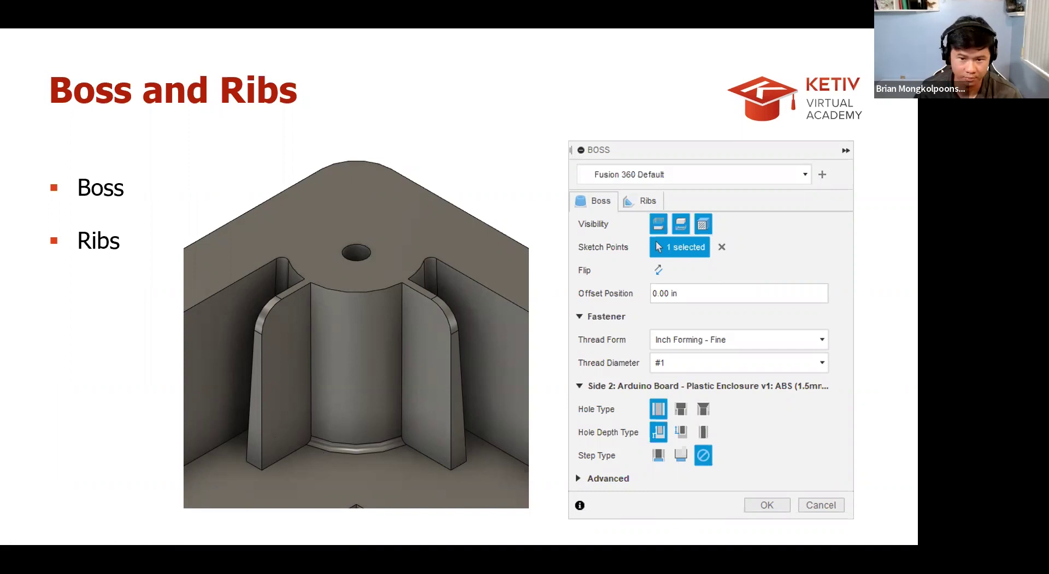
pyautogui.hotkey('alt', 'Tab')
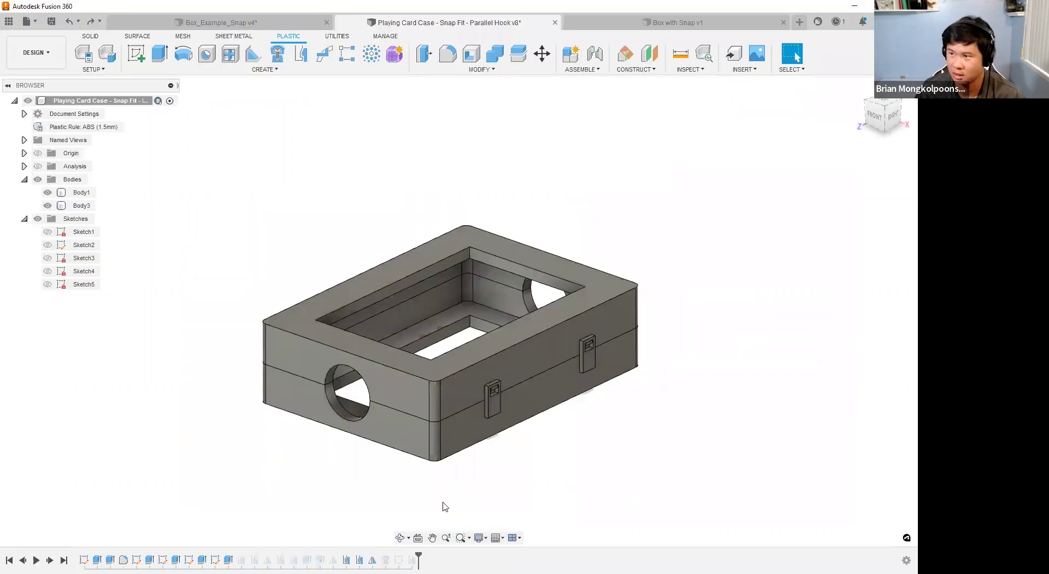
# Suppress the snap fit features at the end of the card case's timeline and hide Body3.
pyautogui.moveTo(519, 494)
pyautogui.keyDown('shift'); pyautogui.mouseDown(button='middle')
pyautogui.moveTo(519, 480)
pyautogui.moveTo(524, 489)
pyautogui.mouseUp(button='middle'); pyautogui.keyUp('shift')
pyautogui.moveTo(339, 558); pyautogui.dragTo(379, 560)
pyautogui.rightClick(371, 559)
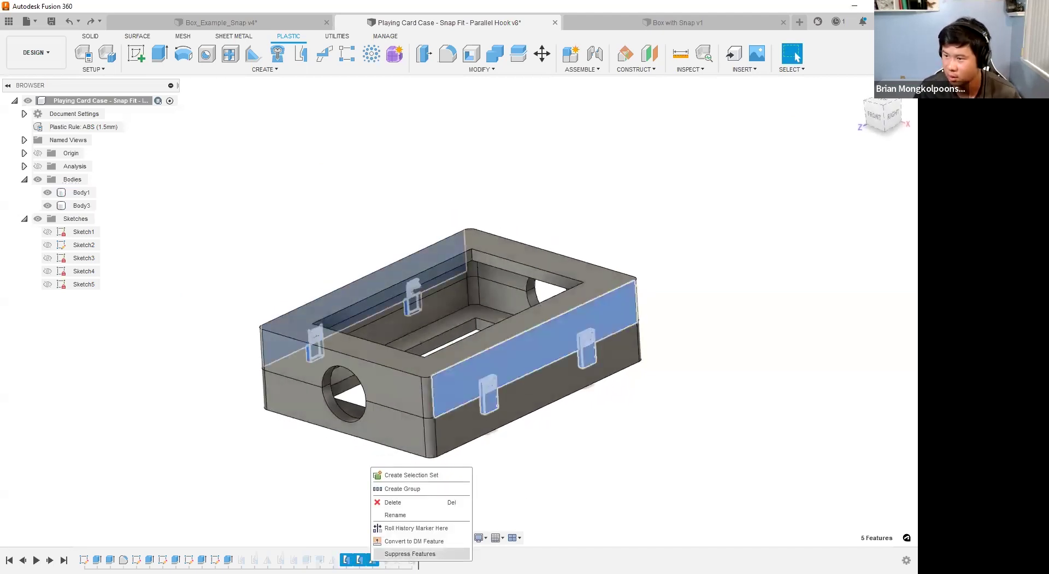
pyautogui.click(405, 541)
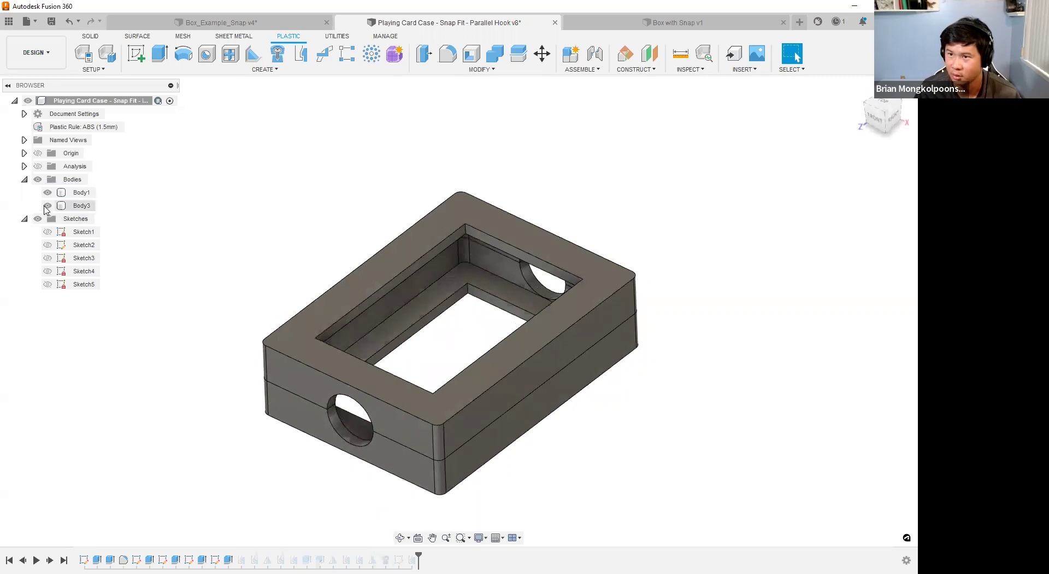
pyautogui.click(47, 206)
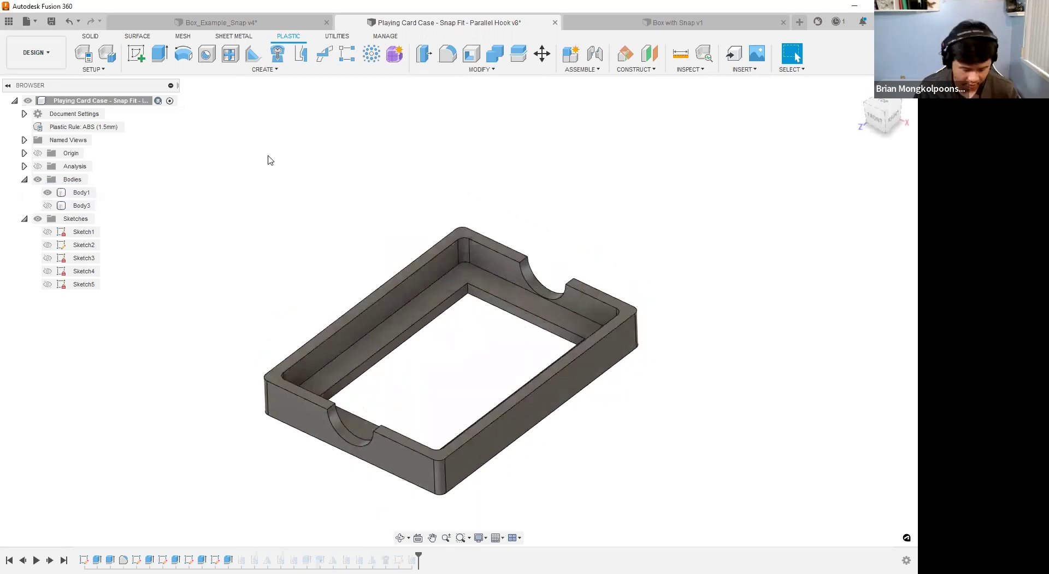
# Start a sketch on Body1's upper rim and project the right half of the rim face into it.
pyautogui.press('l')
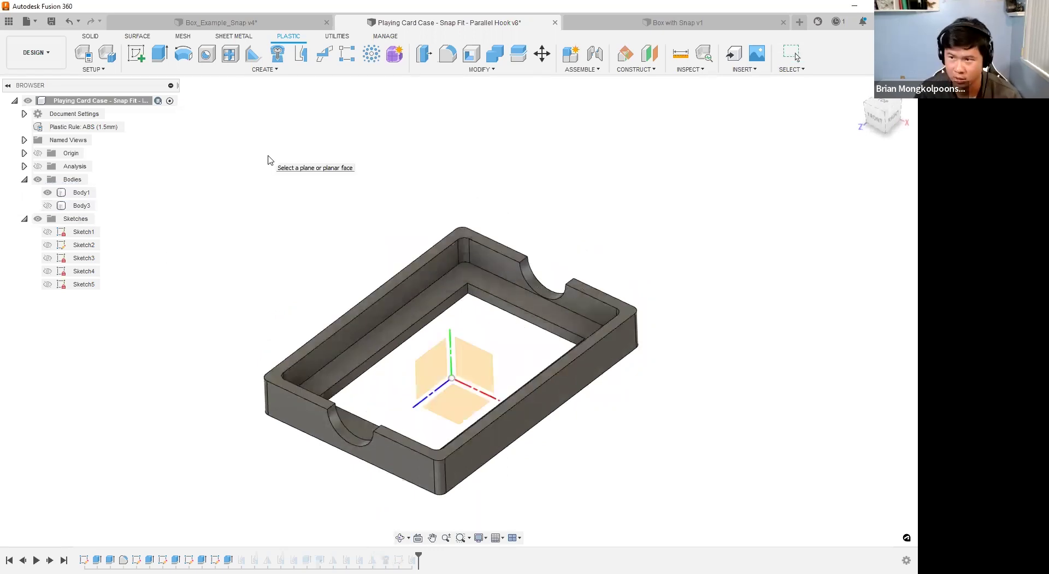
pyautogui.scroll(3, 466, 227)
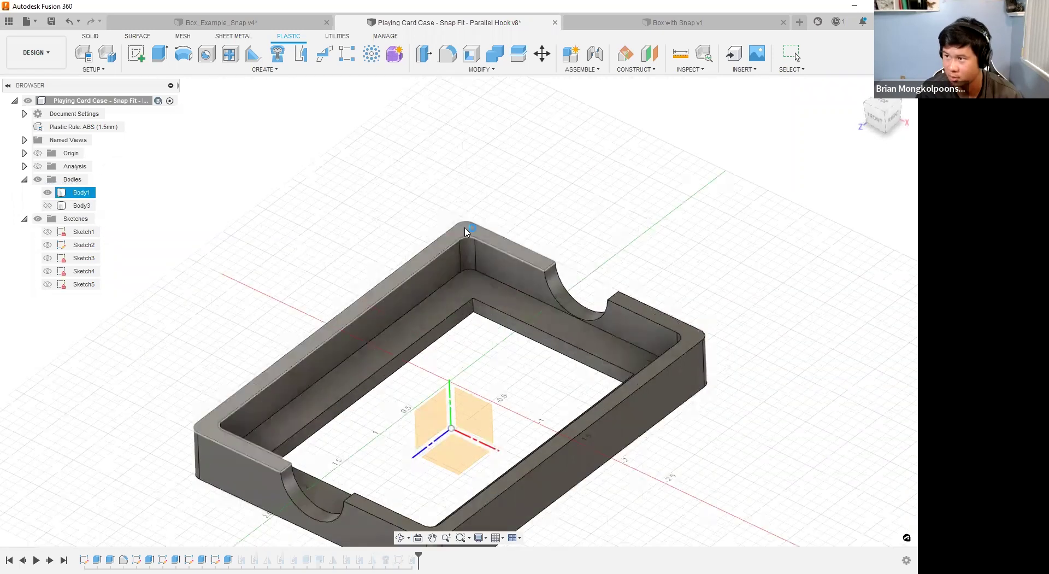
pyautogui.scroll(-4, 380, 136)
pyautogui.scroll(3, 587, 277)
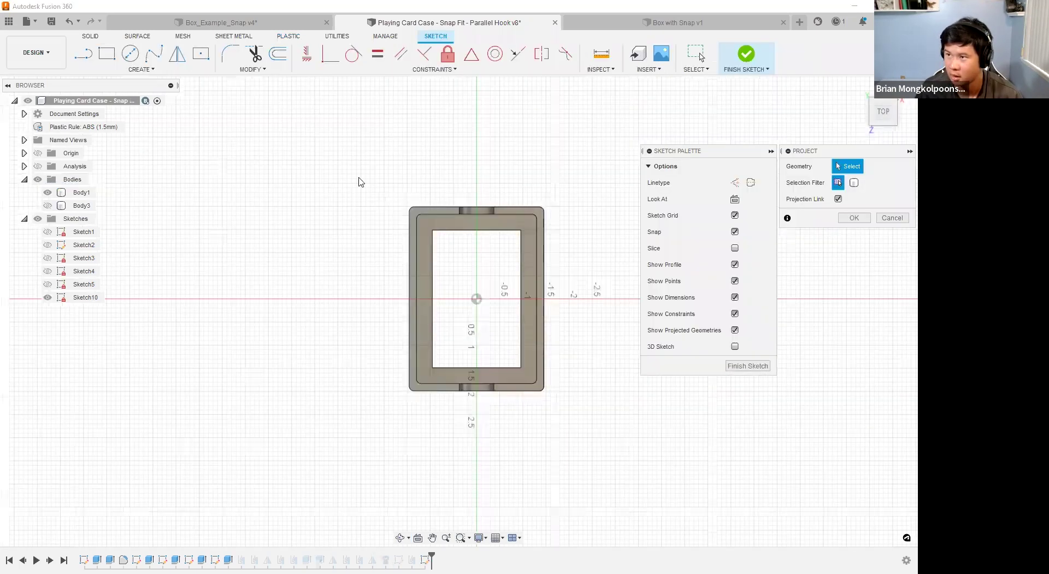
pyautogui.click(300, 175)
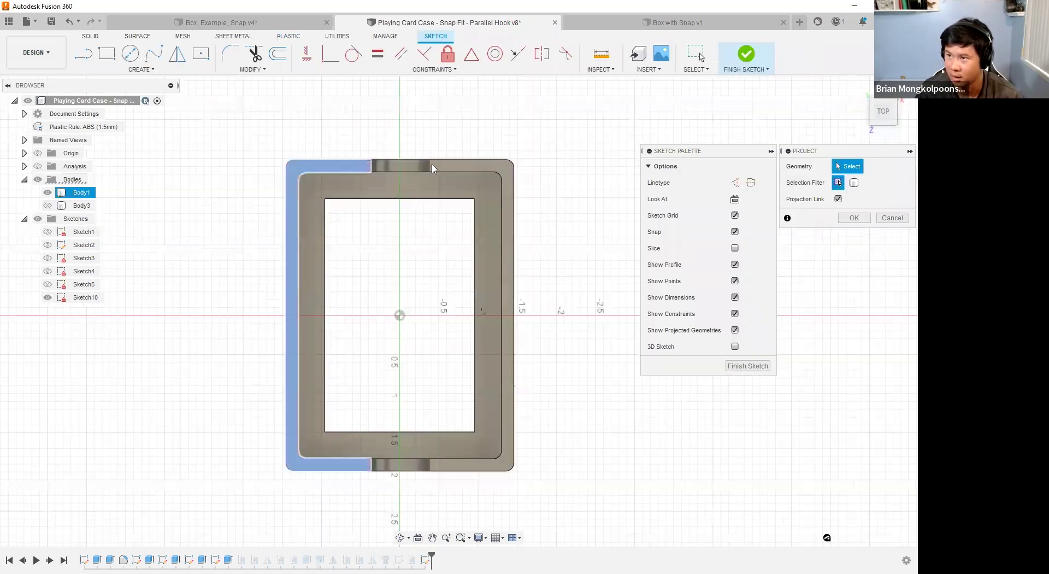
pyautogui.click(499, 169)
pyautogui.press('Return')
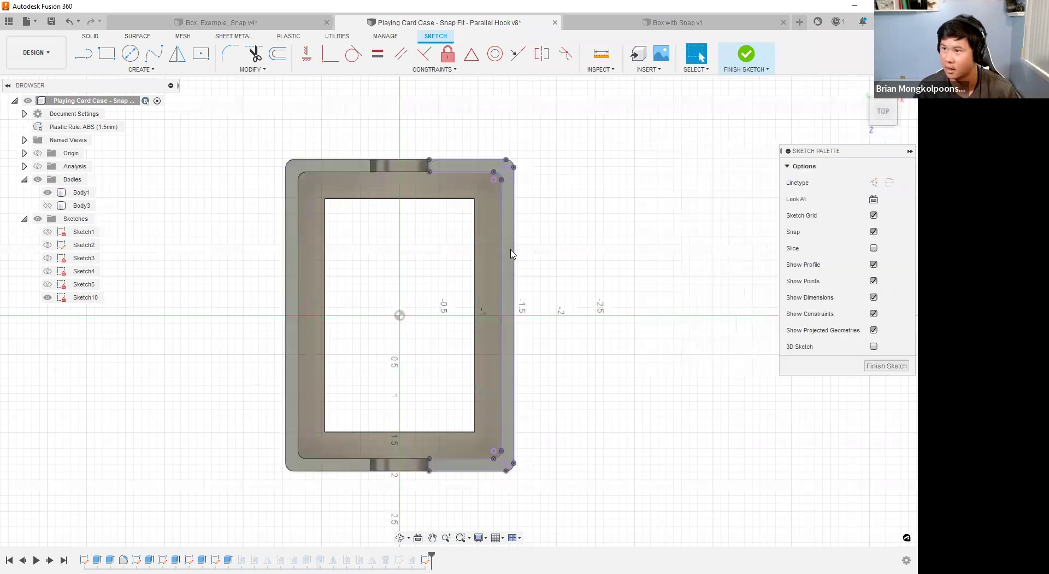
# Project the left half of Body1's rim face into the sketch and finish the sketch.
pyautogui.press('p')
pyautogui.click(304, 173)
pyautogui.press('Return')
pyautogui.moveTo(568, 258)
pyautogui.keyDown('shift'); pyautogui.mouseDown(button='middle')
pyautogui.moveTo(578, 246)
pyautogui.moveTo(553, 203)
pyautogui.moveTo(565, 237)
pyautogui.moveTo(552, 211)
pyautogui.moveTo(351, 342)
pyautogui.mouseUp(button='middle'); pyautogui.keyUp('shift')
pyautogui.scroll(3, 351, 342)
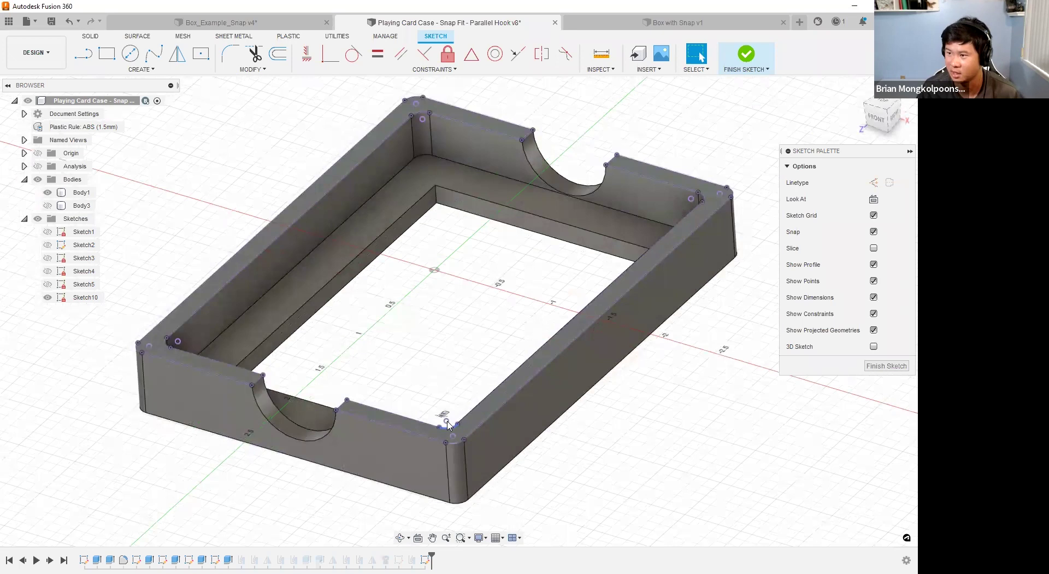
pyautogui.scroll(-2, 358, 322)
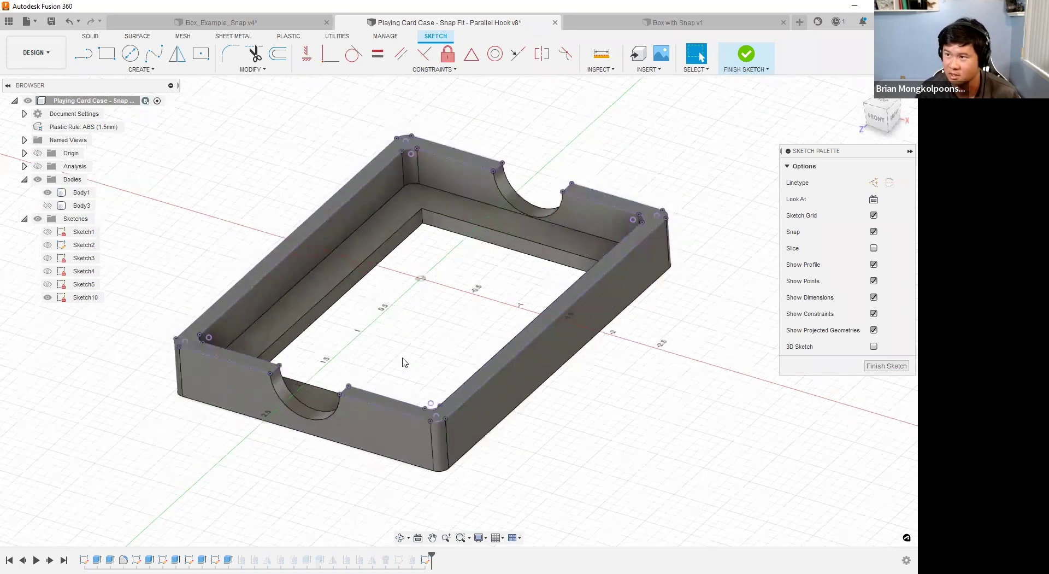
pyautogui.scroll(-1, 403, 359)
pyautogui.scroll(1, 409, 349)
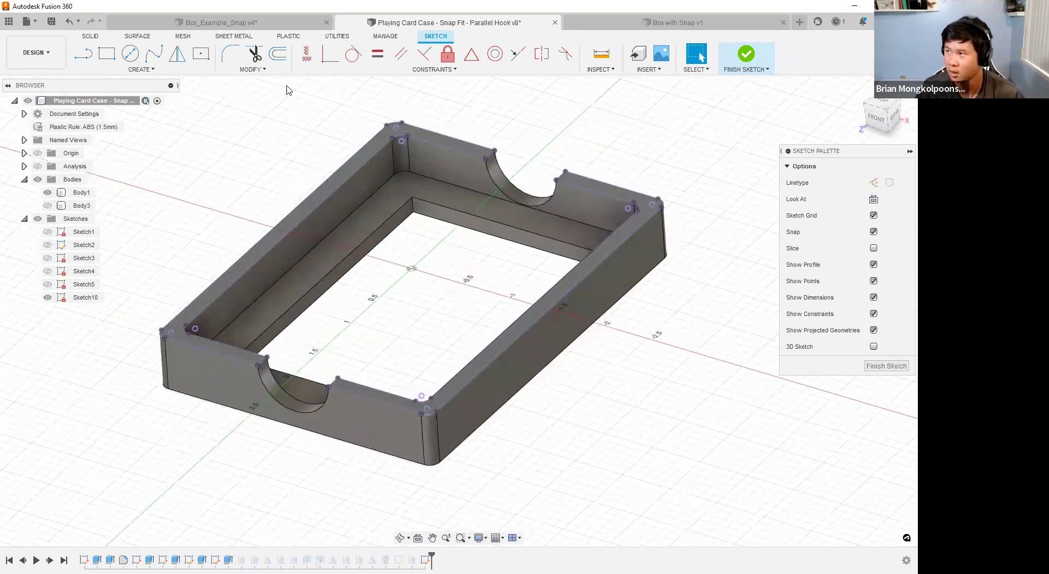
pyautogui.click(887, 366)
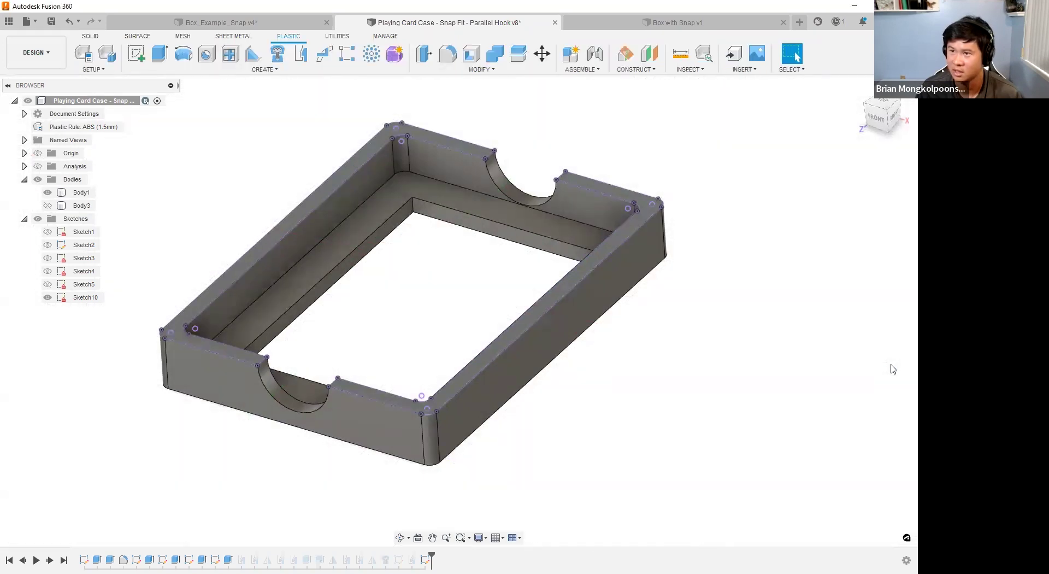
# Start a Boss feature and place it on the four inner corner points of the rim sketch.
pyautogui.click(279, 54)
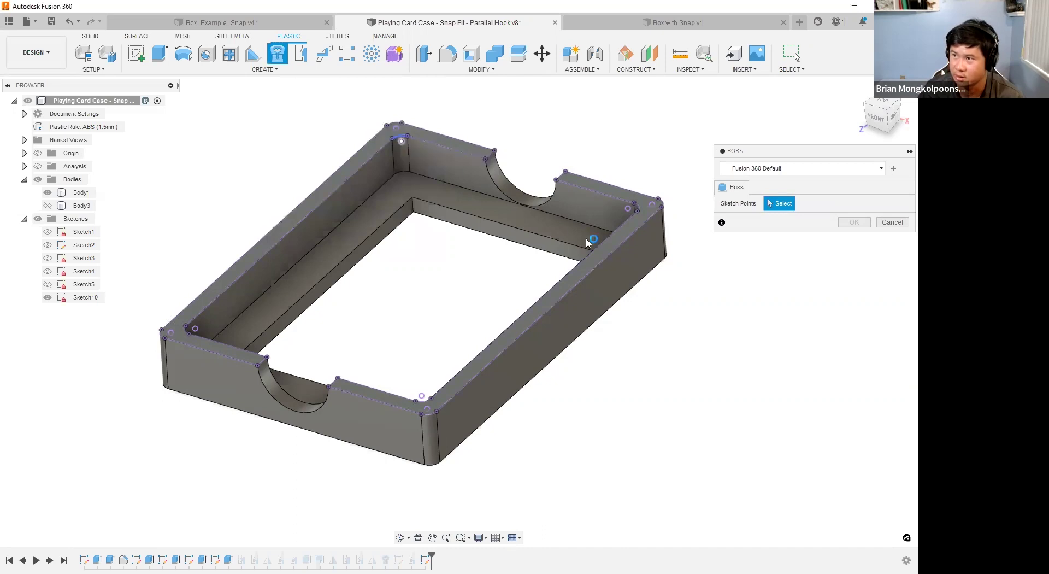
pyautogui.click(628, 208)
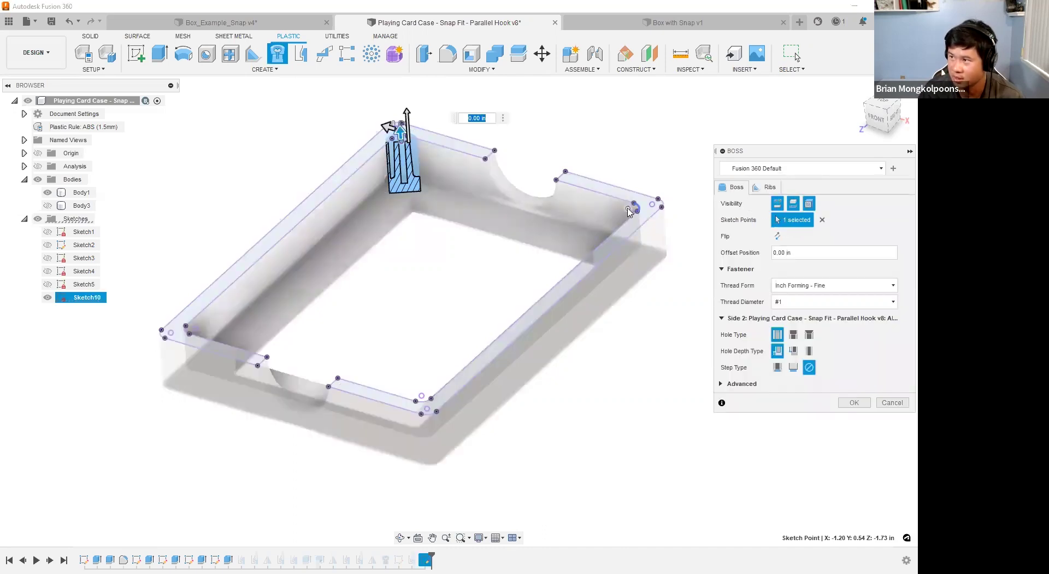
pyautogui.click(421, 397)
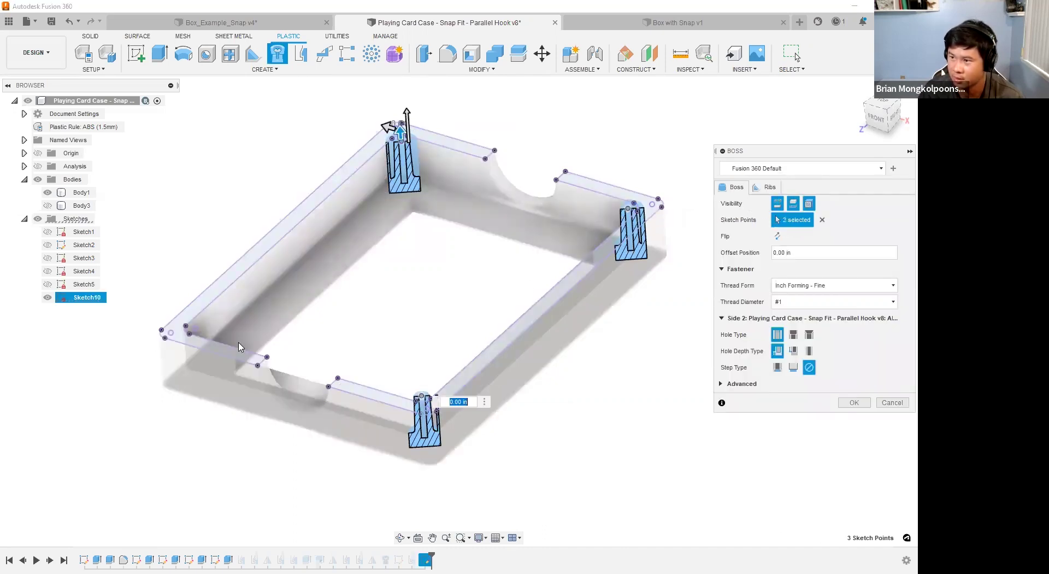
pyautogui.click(196, 329)
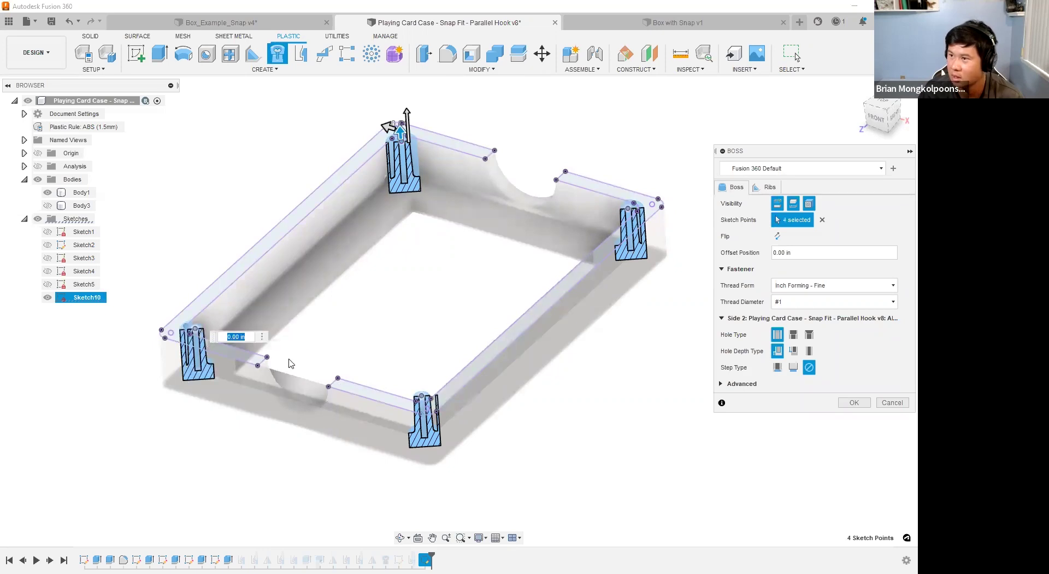
pyautogui.scroll(2, 385, 346)
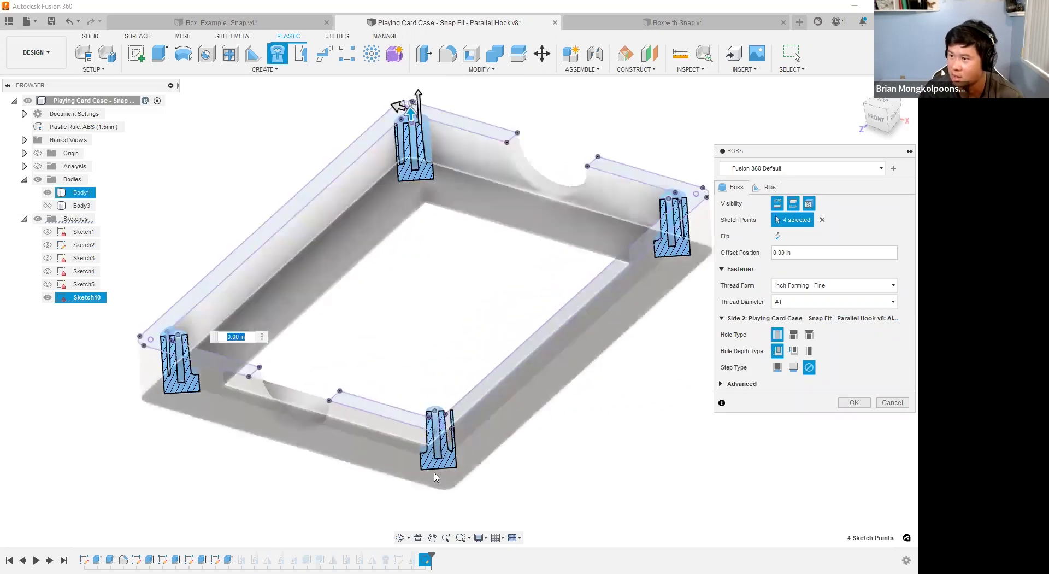
pyautogui.scroll(2, 453, 486)
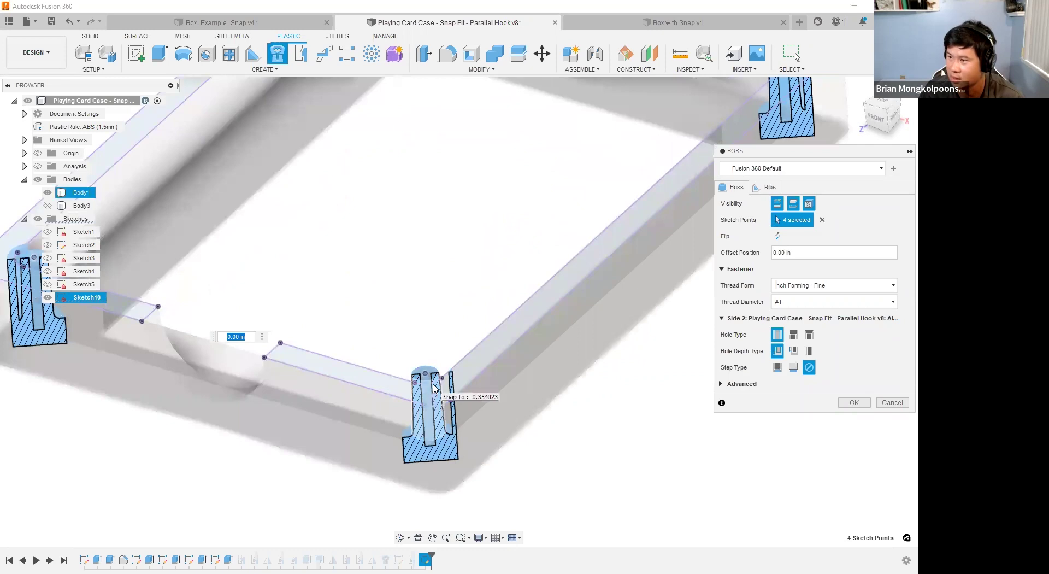
pyautogui.scroll(-5, 410, 361)
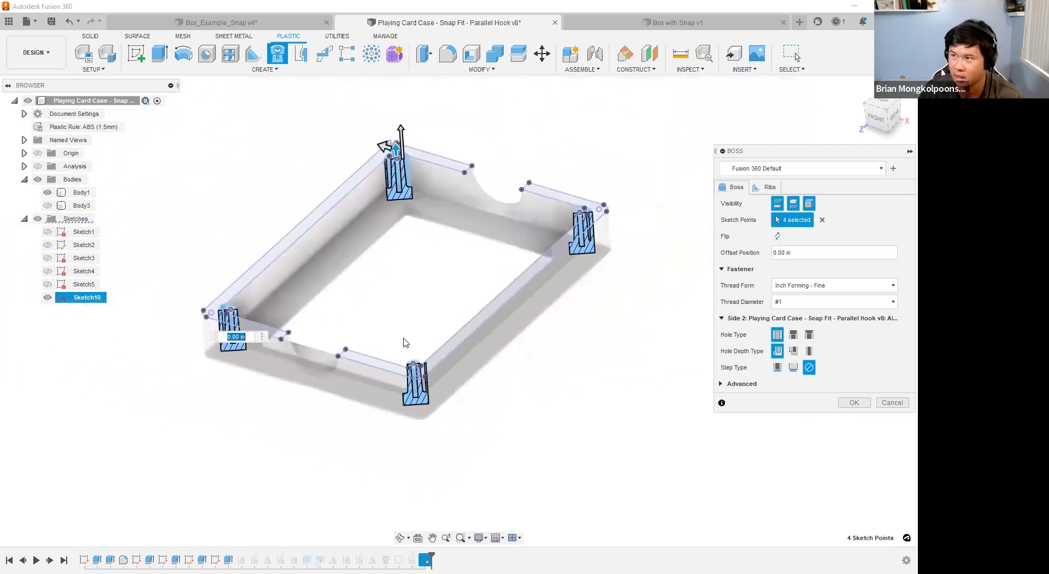
pyautogui.scroll(-1, 298, 326)
pyautogui.scroll(1, 334, 315)
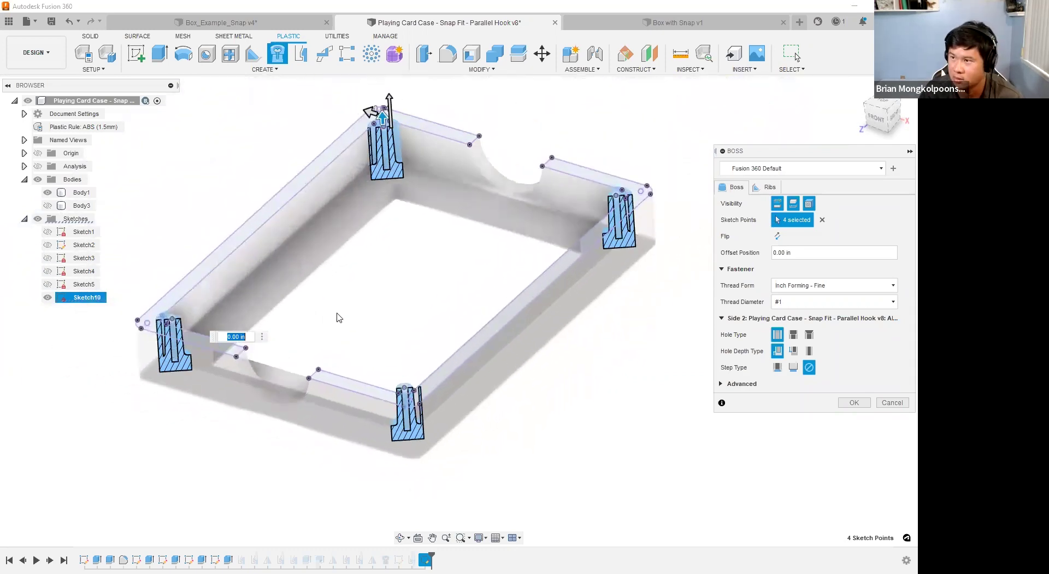
# Show Body3 to include it as the bosses' second side, and examine the screw and counterbore section in the front corner.
pyautogui.click(47, 206)
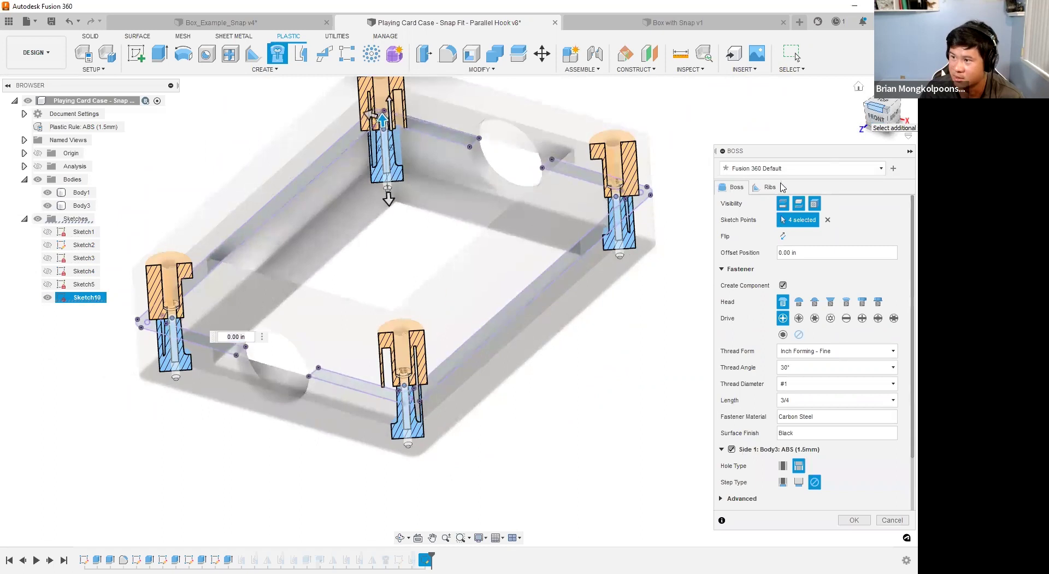
pyautogui.scroll(5, 398, 414)
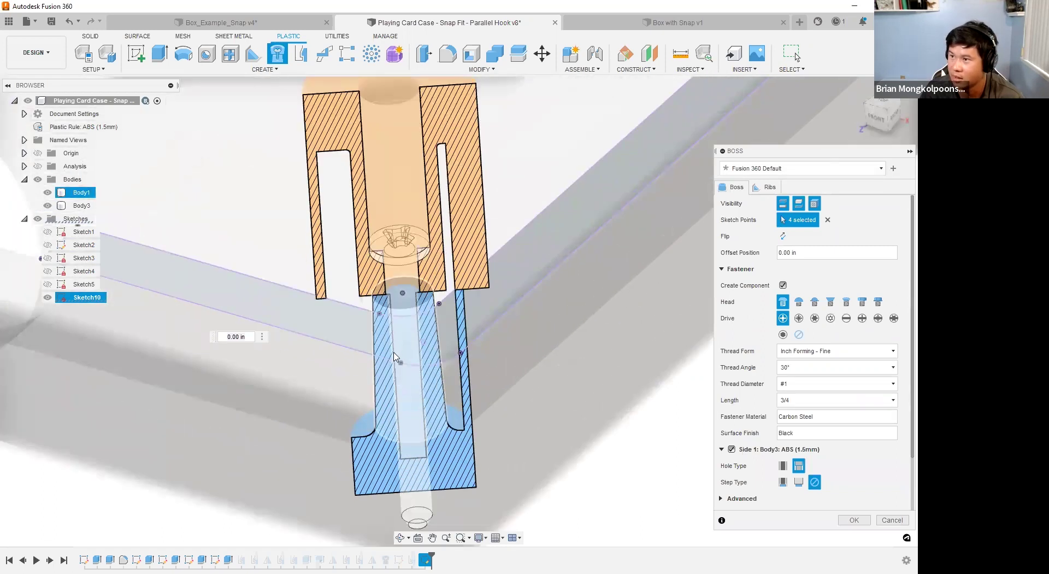
pyautogui.scroll(-8, 395, 356)
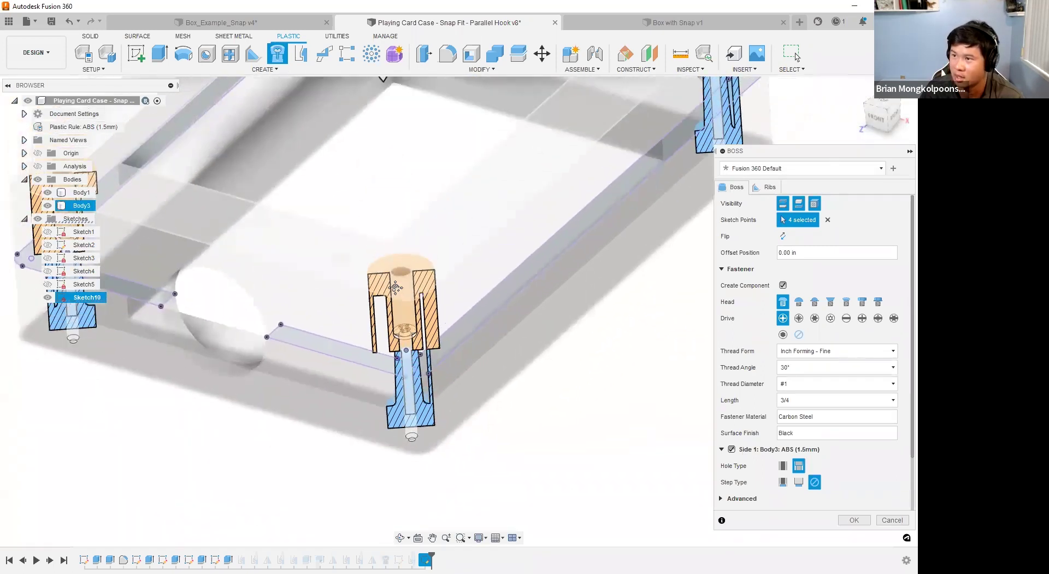
pyautogui.scroll(6, 395, 287)
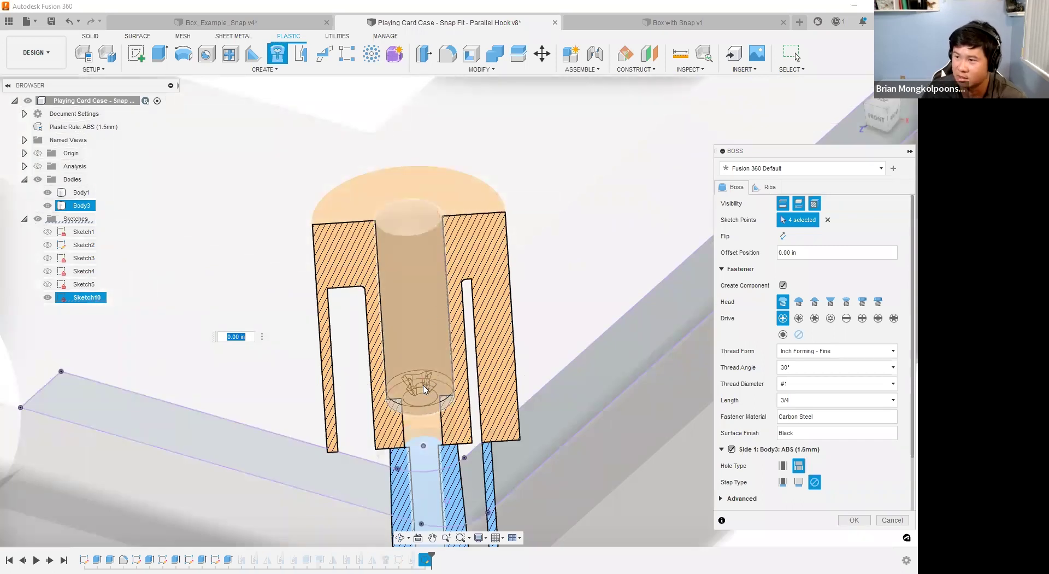
pyautogui.scroll(-4, 388, 352)
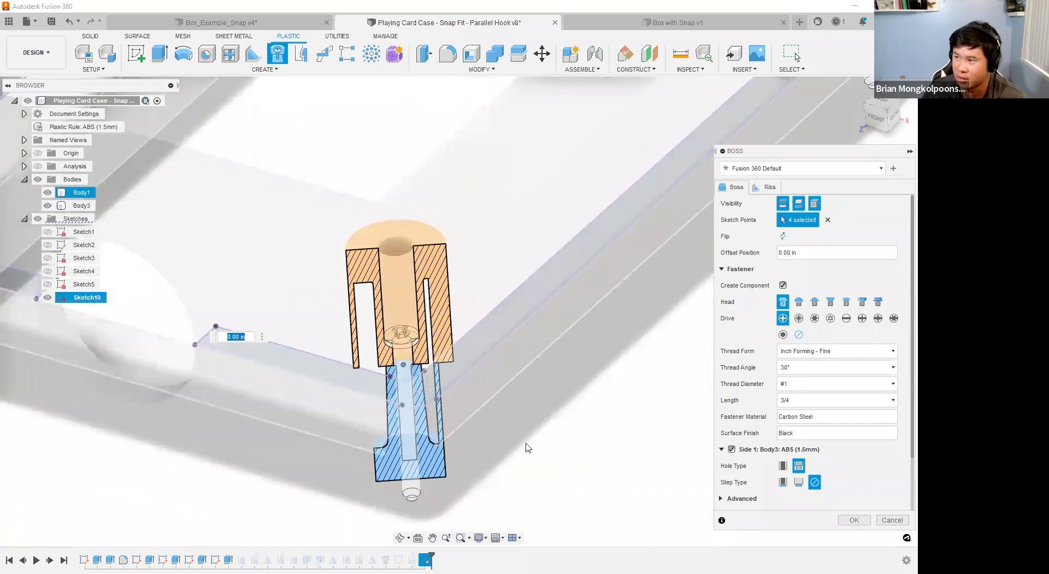
pyautogui.scroll(-2, 524, 365)
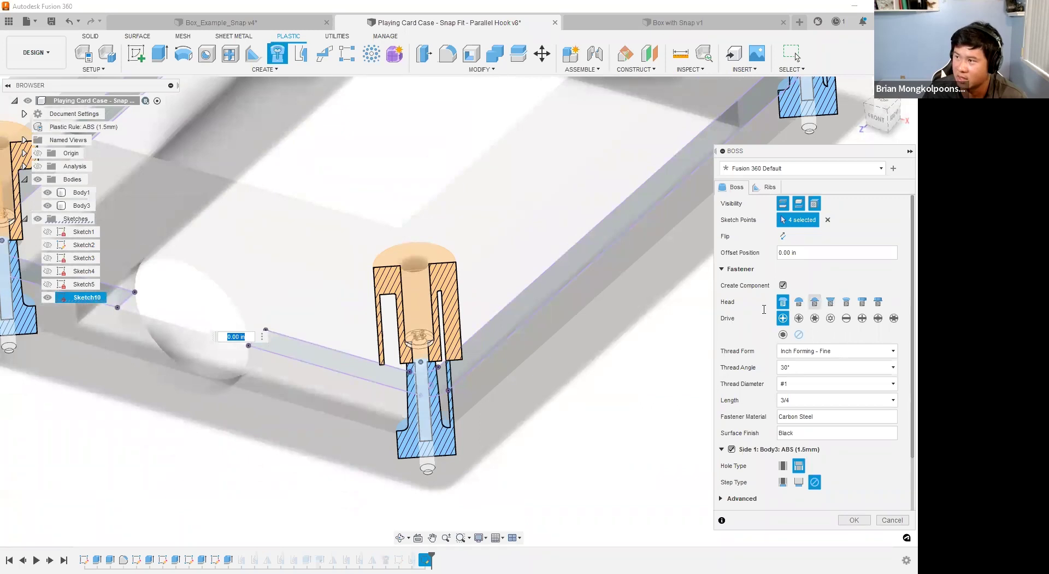
pyautogui.scroll(-3, 816, 307)
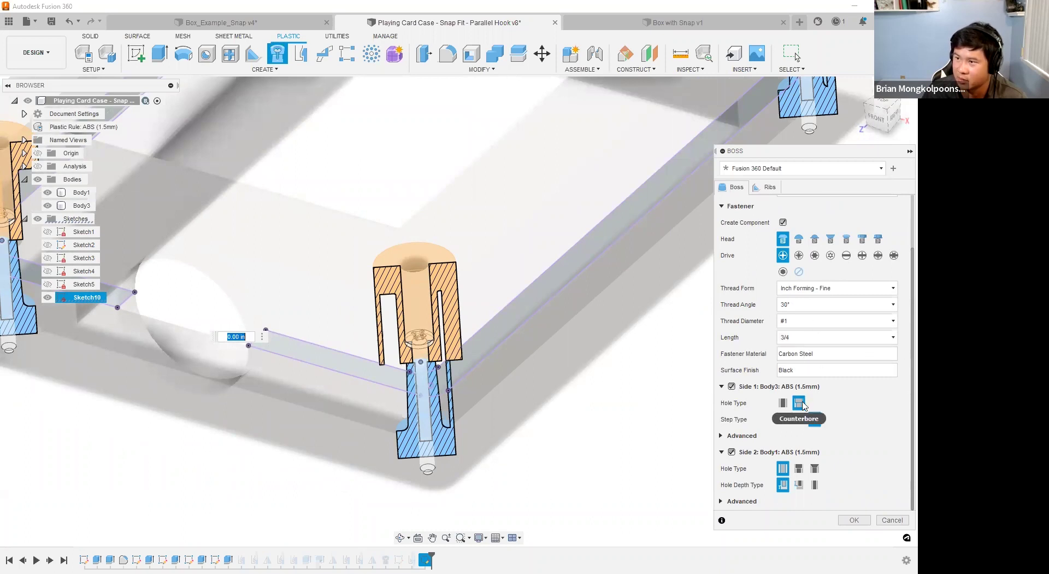
# Enable boss ribs on both Side 1 (Body3) and Side 2 (Body1).
pyautogui.click(770, 187)
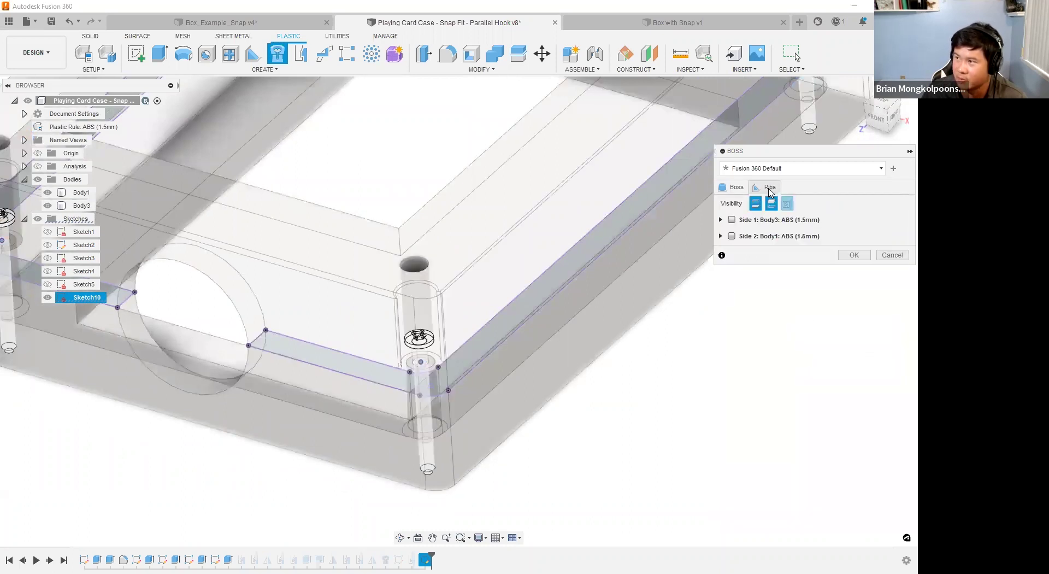
pyautogui.scroll(-5, 579, 386)
pyautogui.scroll(10, 499, 294)
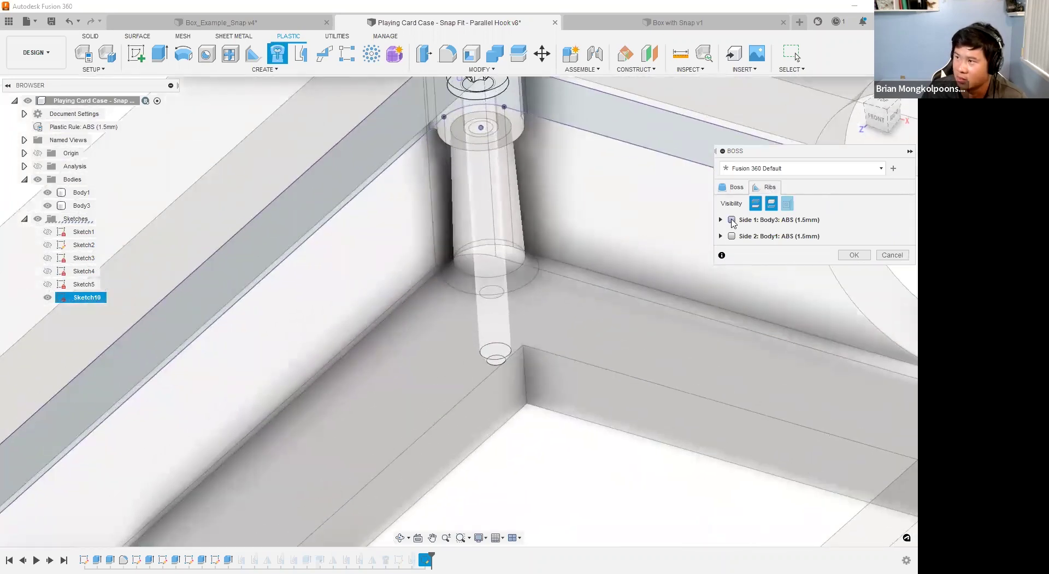
pyautogui.click(732, 220)
pyautogui.scroll(-5, 514, 323)
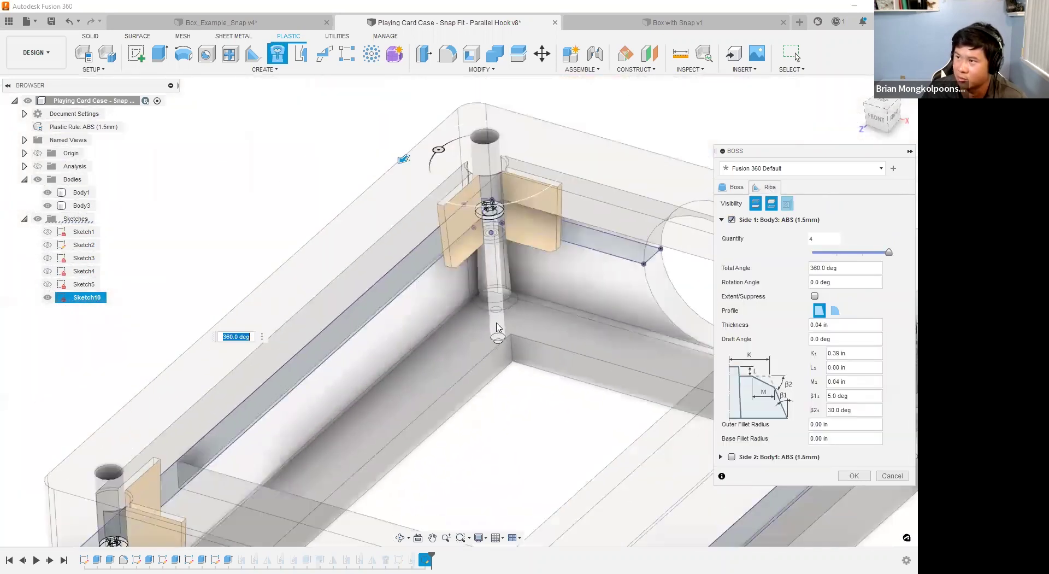
pyautogui.scroll(5, 545, 231)
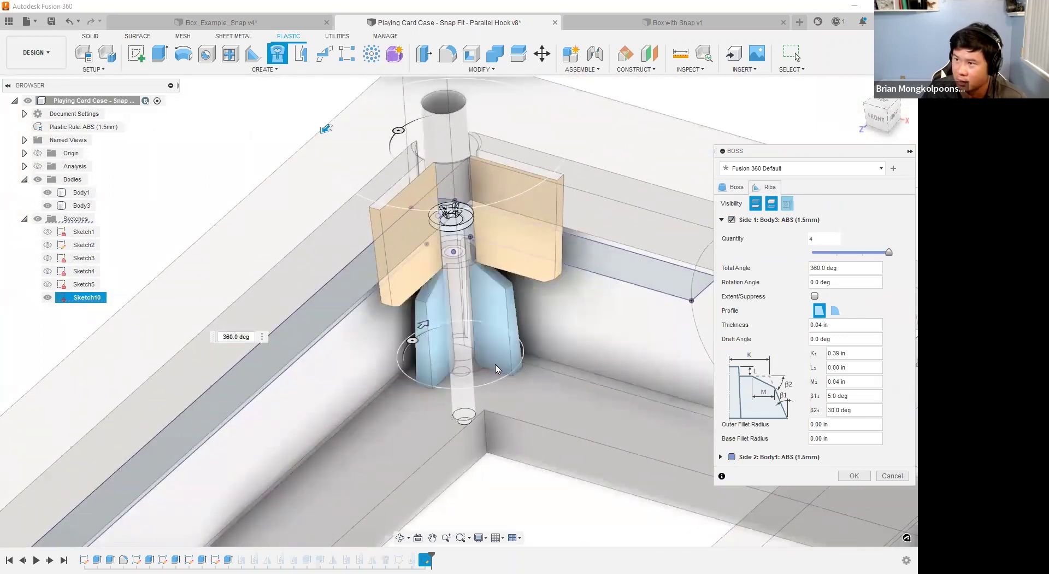
pyautogui.scroll(2, 476, 362)
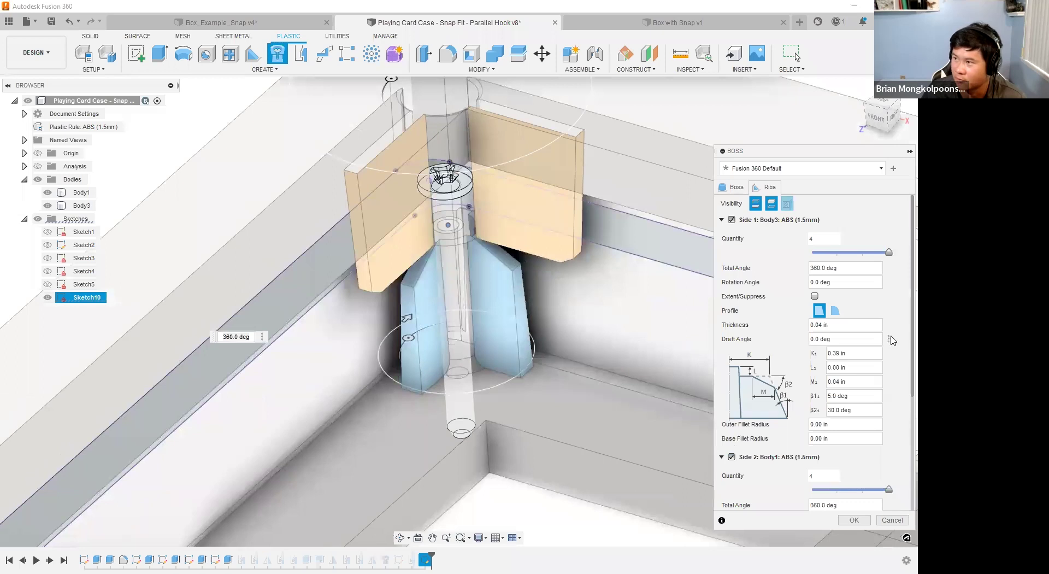
# Set the rib profile to the rounded shape on both sides and create the bosses.
pyautogui.click(835, 311)
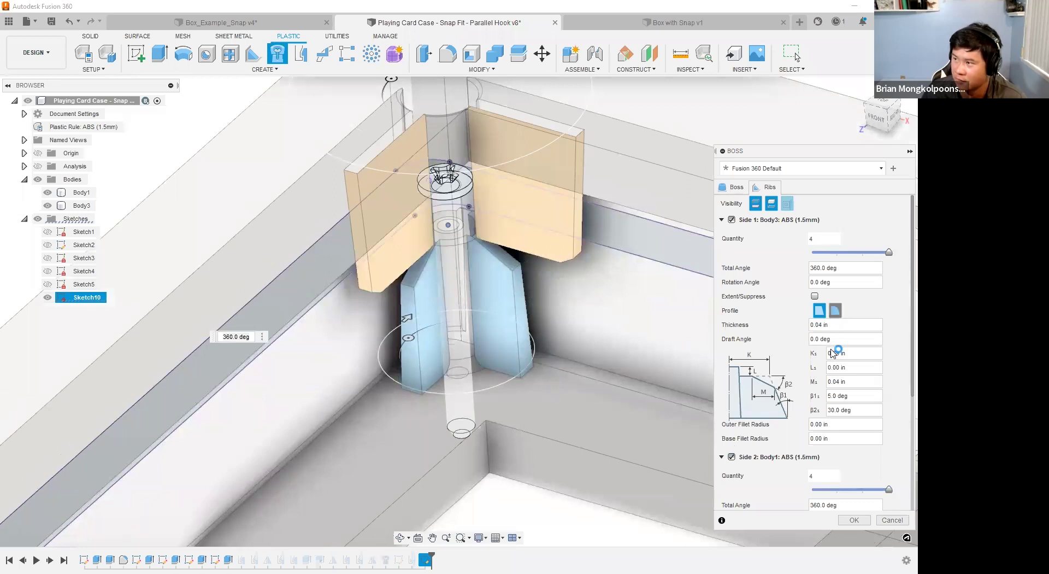
pyautogui.scroll(-2, 831, 382)
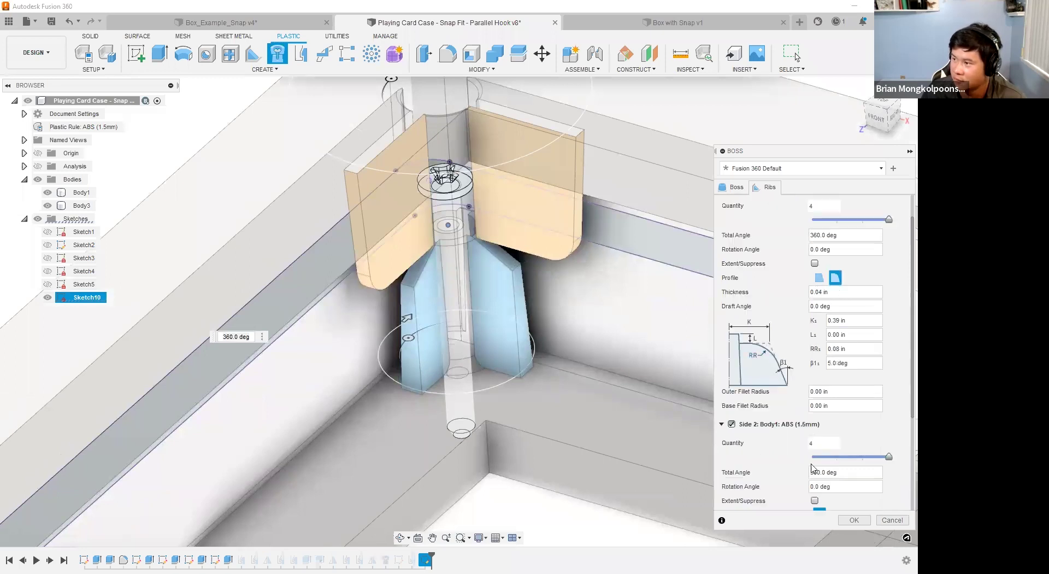
pyautogui.click(835, 482)
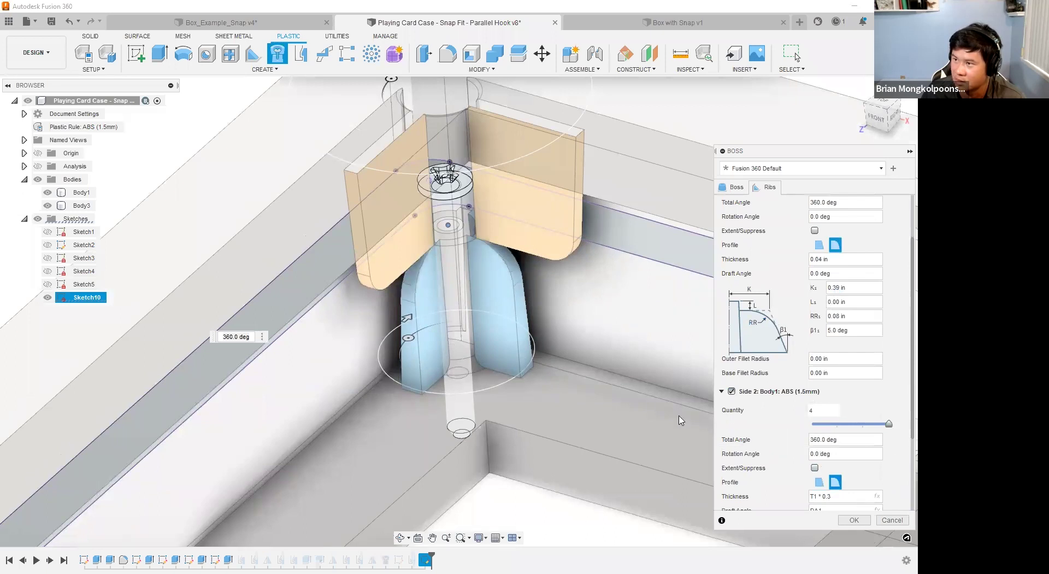
pyautogui.scroll(-5, 524, 261)
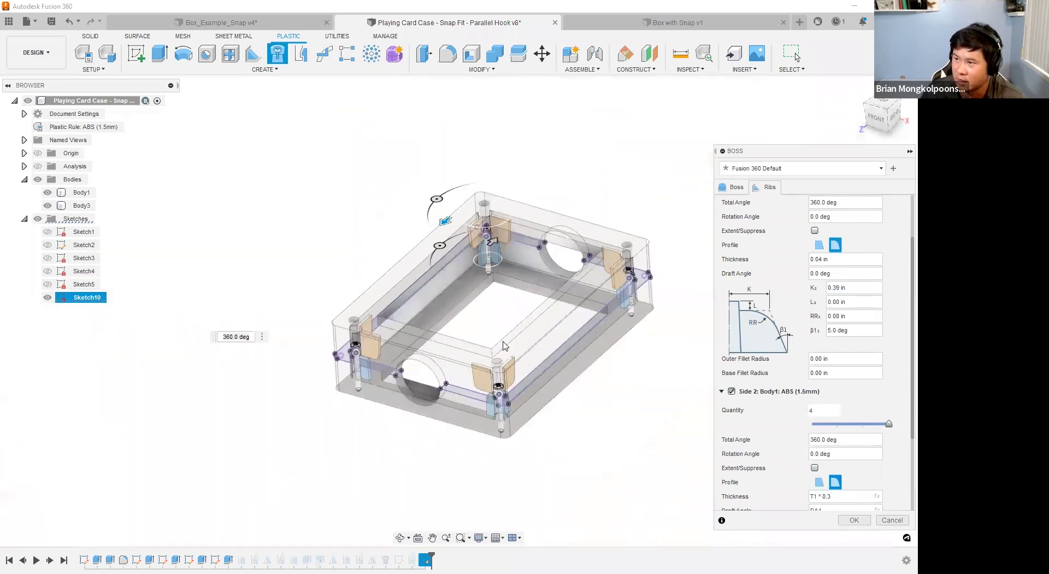
pyautogui.scroll(3, 504, 345)
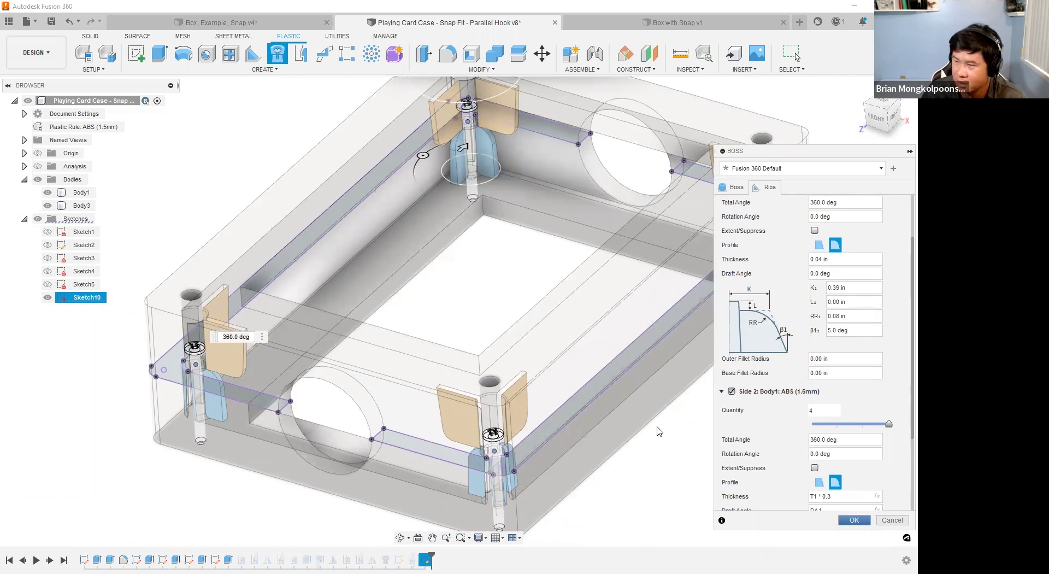
pyautogui.press('Return')
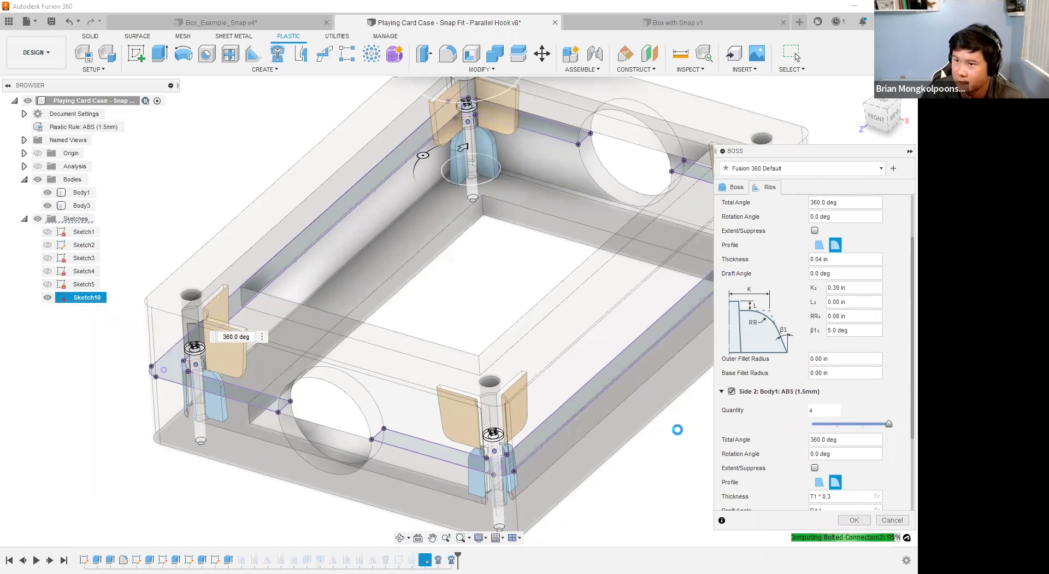
# Hide Body3 to expose the screws and ribbed bosses in the lower half of the case.
pyautogui.scroll(-4, 650, 442)
pyautogui.scroll(6, 556, 398)
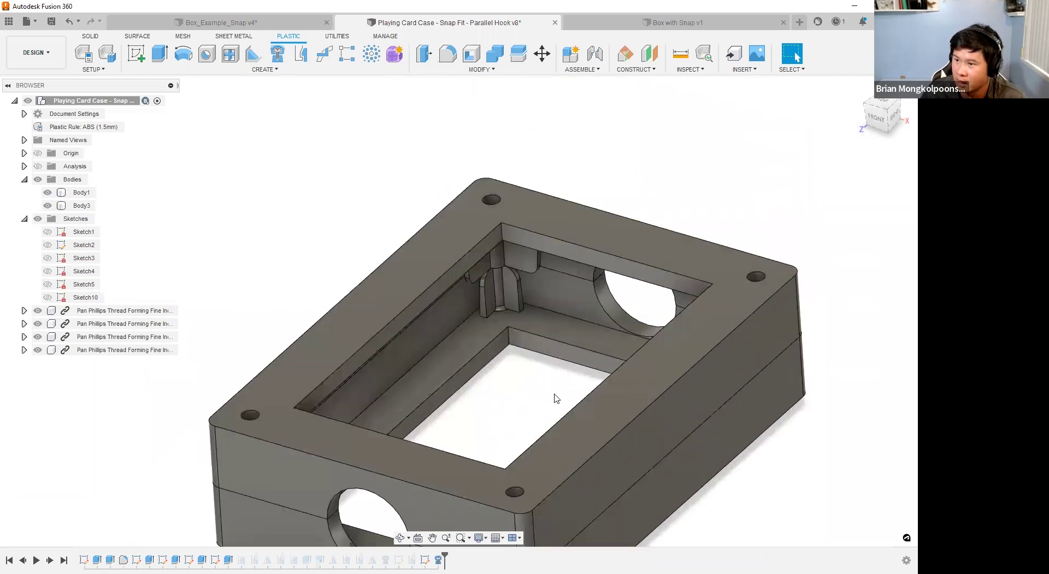
pyautogui.click(47, 206)
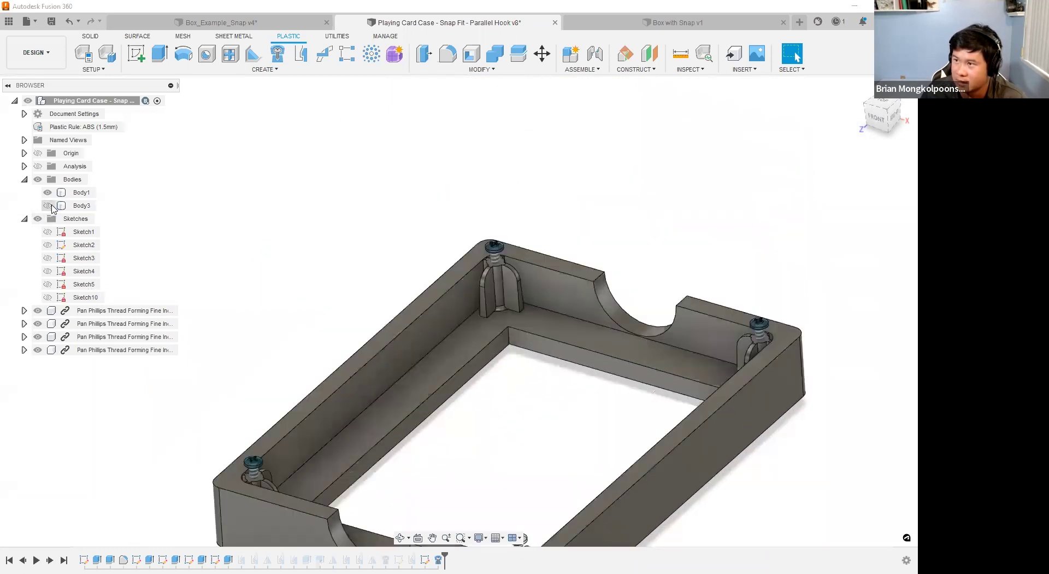
pyautogui.scroll(-2, 582, 250)
pyautogui.scroll(8, 495, 257)
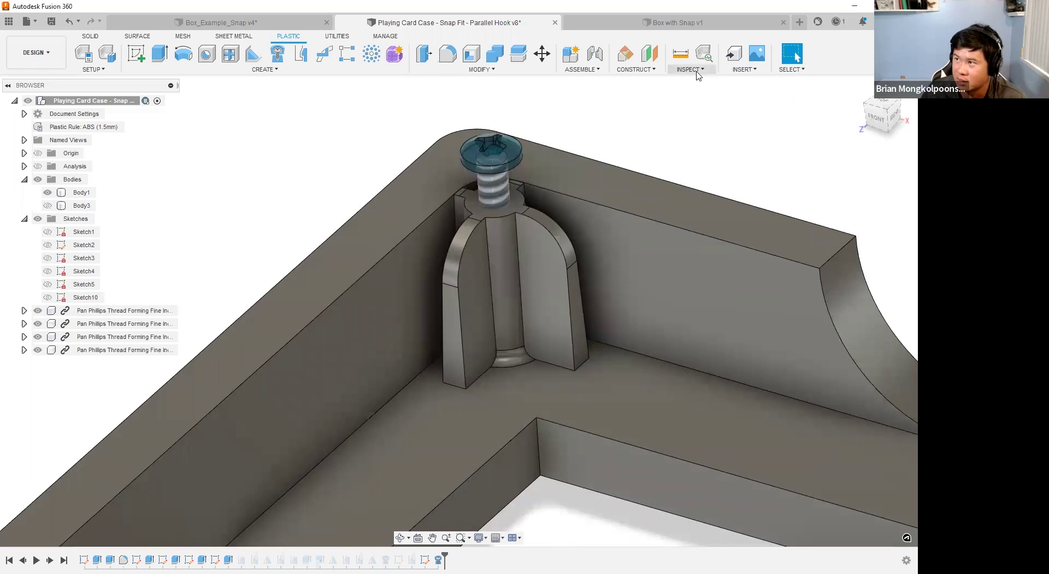
pyautogui.click(690, 70)
pyautogui.moveTo(744, 69)
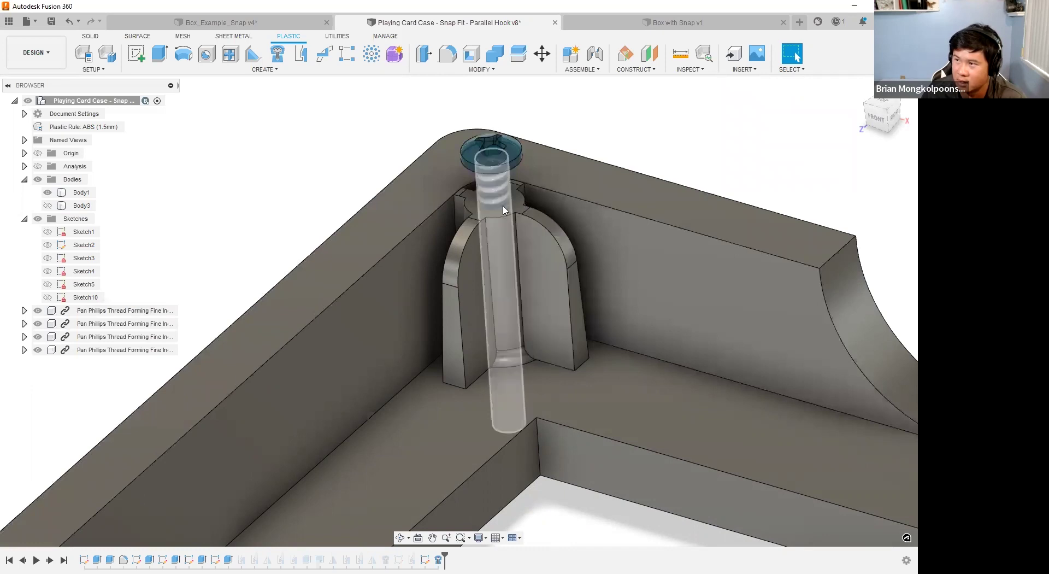
# Hide the four Pan Phillips screw components and select Body1.
pyautogui.scroll(-3, 344, 226)
pyautogui.click(37, 310)
pyautogui.click(38, 337)
pyautogui.click(38, 350)
pyautogui.click(82, 192)
pyautogui.scroll(5, 434, 168)
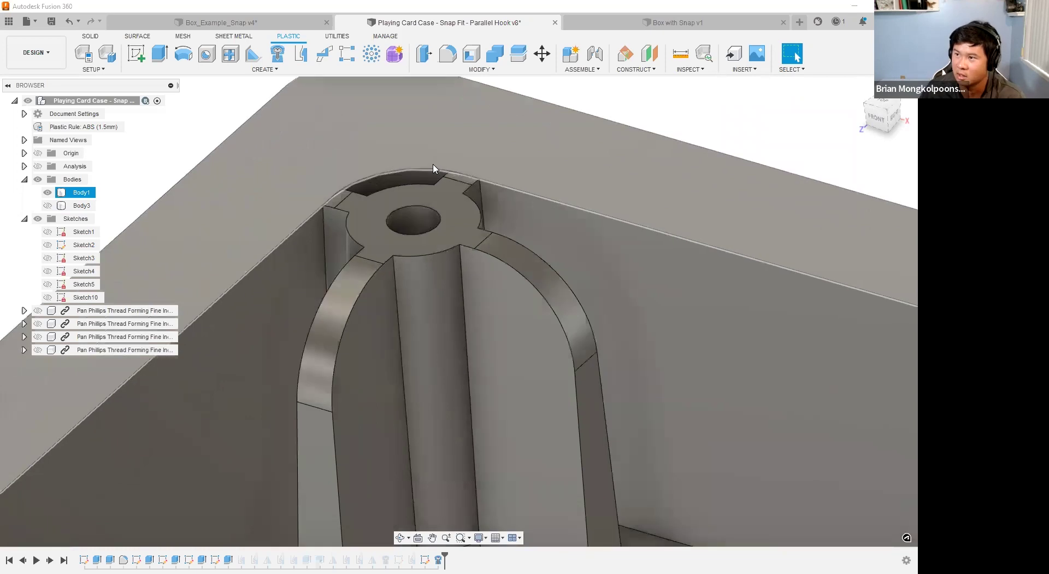
# Examine the screw hole and ribs of the bosses in Body1's back and front corners.
pyautogui.keyDown('shift'); pyautogui.moveTo(626, 147); pyautogui.dragTo(613, 170, button='middle'); pyautogui.keyUp('shift')
pyautogui.click(430, 241)
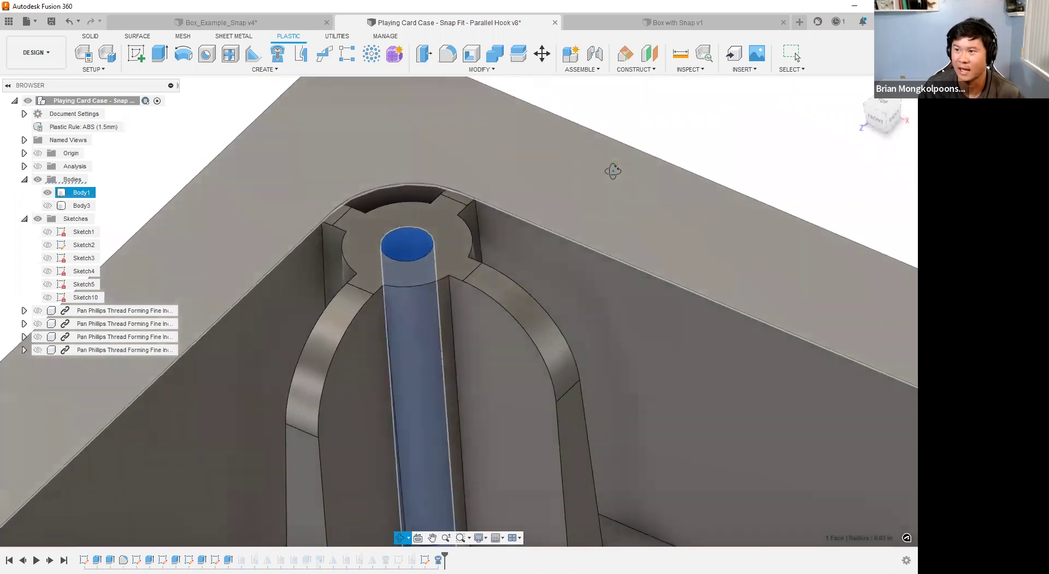
pyautogui.scroll(-8, 563, 169)
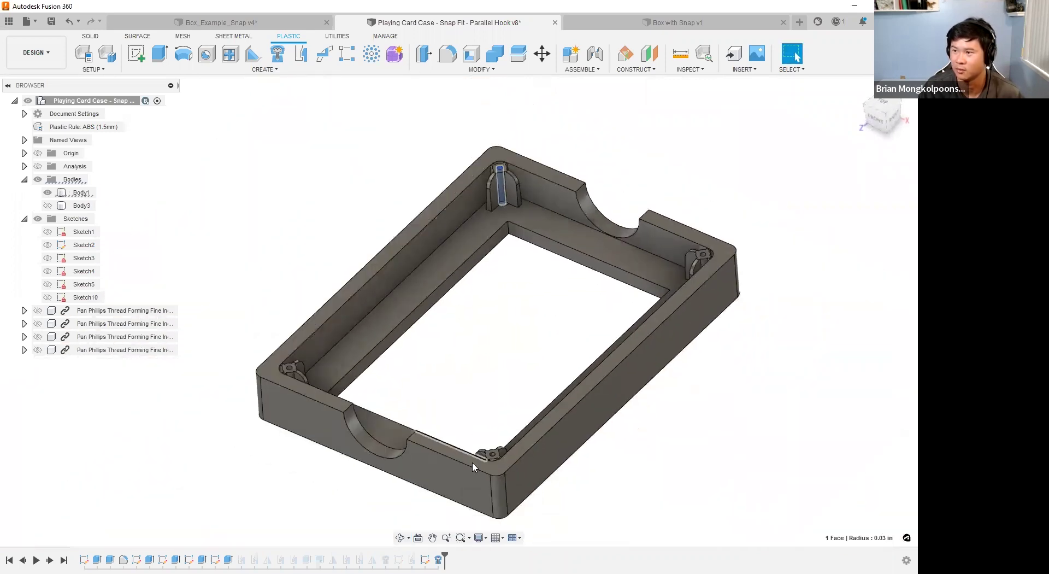
pyautogui.scroll(6, 473, 468)
pyautogui.scroll(-3, 457, 356)
pyautogui.scroll(3, 480, 367)
pyautogui.scroll(-4, 479, 367)
pyautogui.scroll(3, 477, 375)
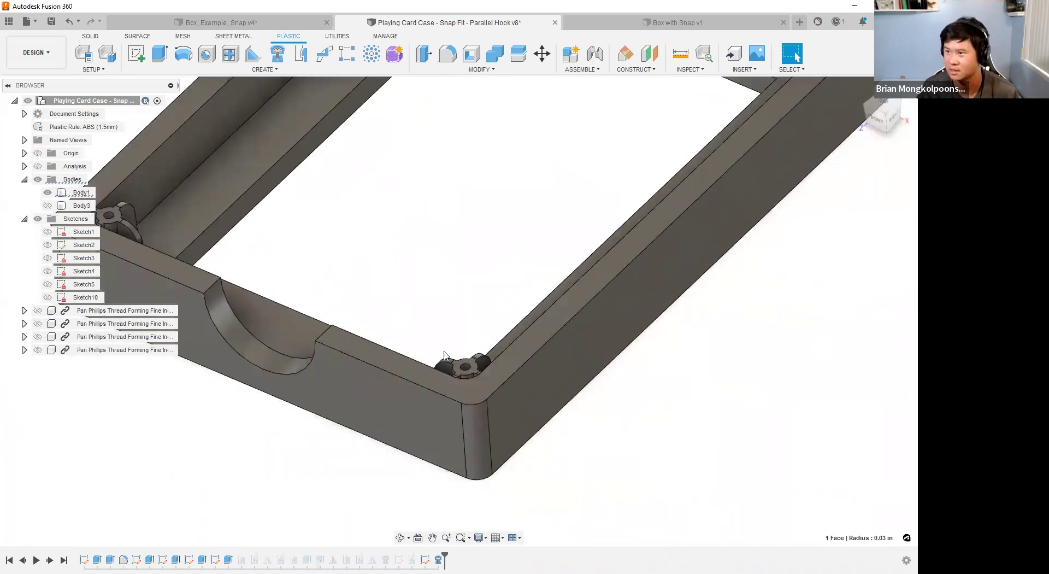
pyautogui.scroll(4, 443, 355)
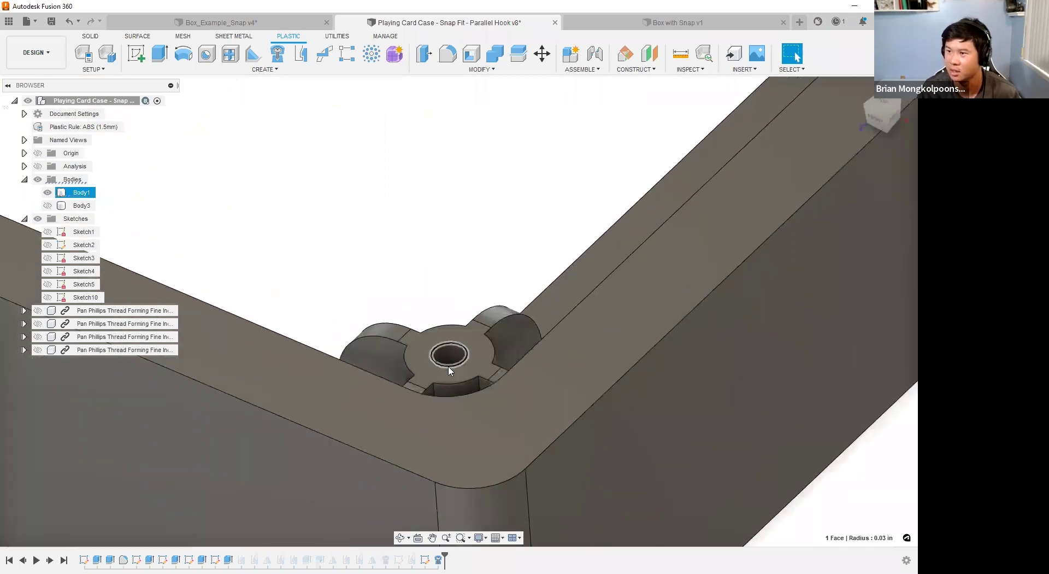
# Show Body3 again and select the screw clearance hole above the boss in the back corner of the case.
pyautogui.scroll(-10, 435, 391)
pyautogui.scroll(10, 474, 214)
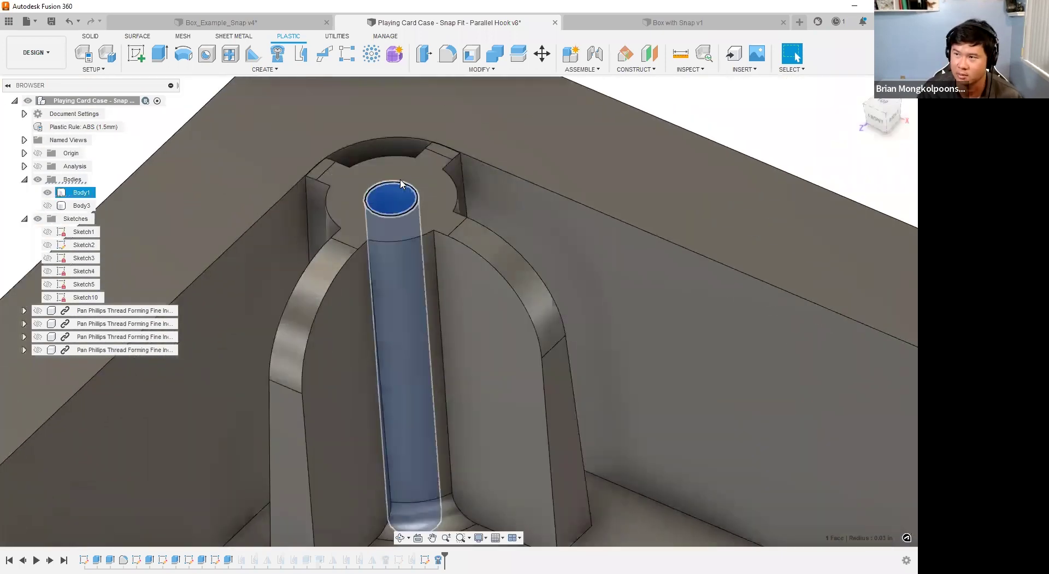
pyautogui.scroll(-8, 400, 200)
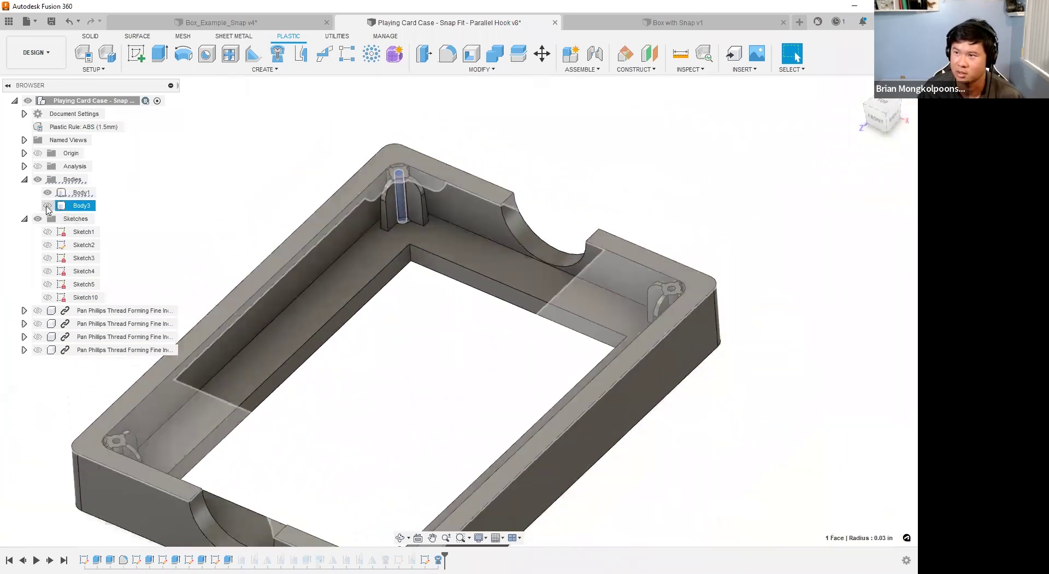
pyautogui.click(48, 206)
pyautogui.scroll(3, 366, 133)
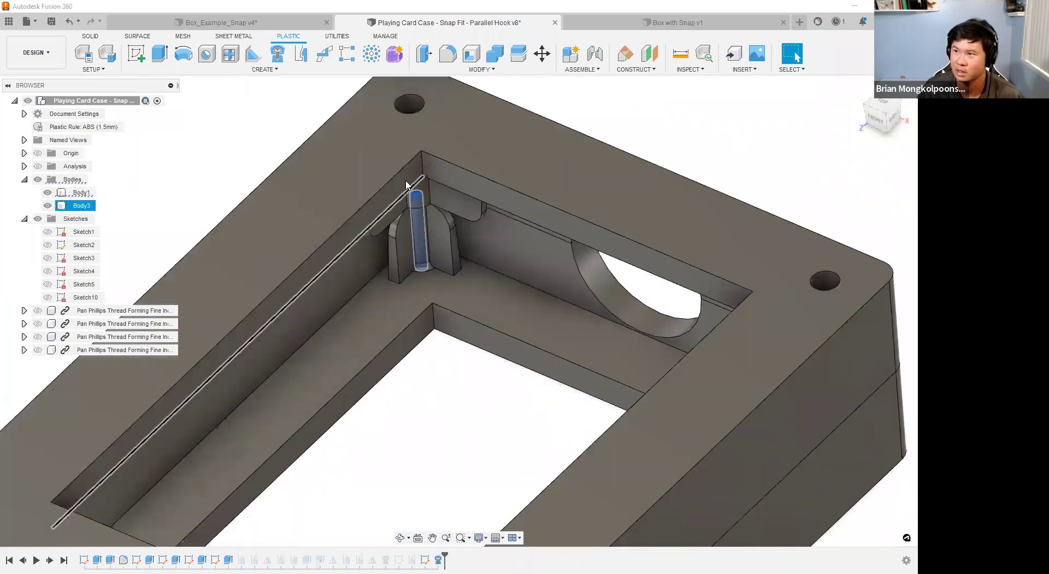
pyautogui.scroll(3, 421, 103)
pyautogui.click(419, 105)
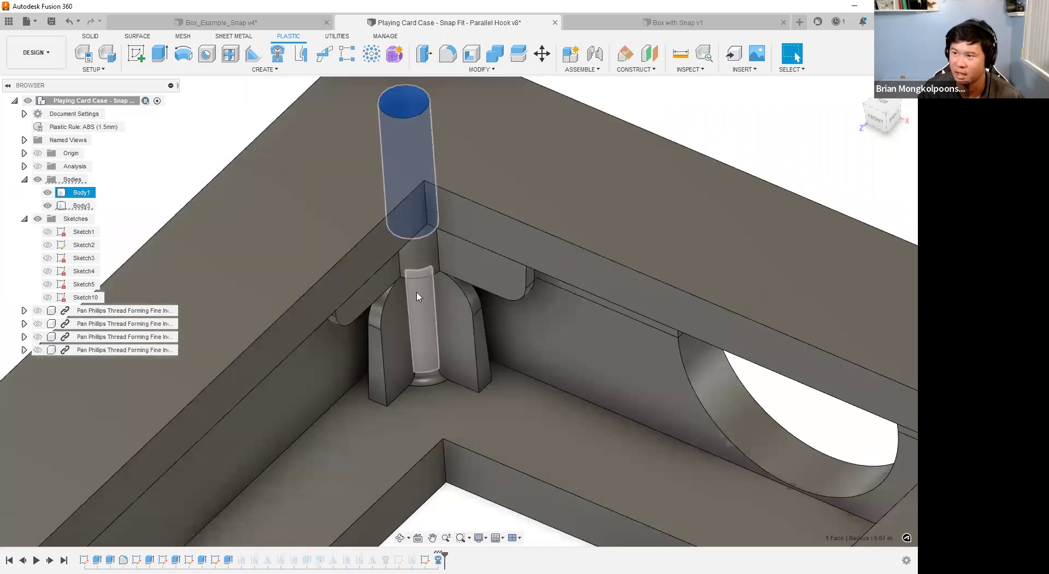
# Examine the closed case, checking the corner screw holes in the upper half and the ribbed boss beneath.
pyautogui.scroll(-8, 491, 359)
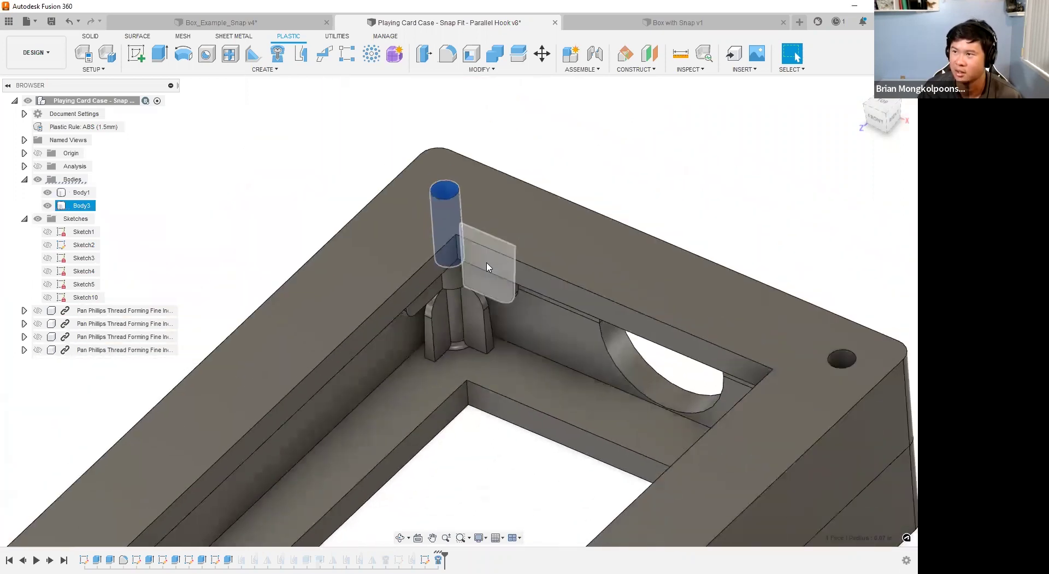
pyautogui.scroll(8, 474, 390)
pyautogui.scroll(-5, 474, 389)
pyautogui.scroll(5, 388, 235)
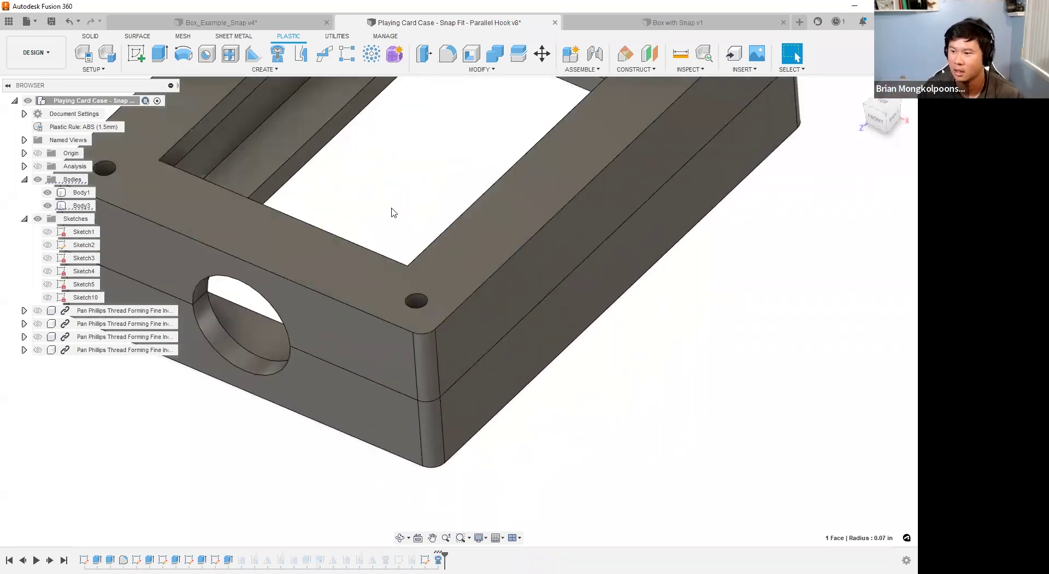
pyautogui.scroll(-5, 415, 268)
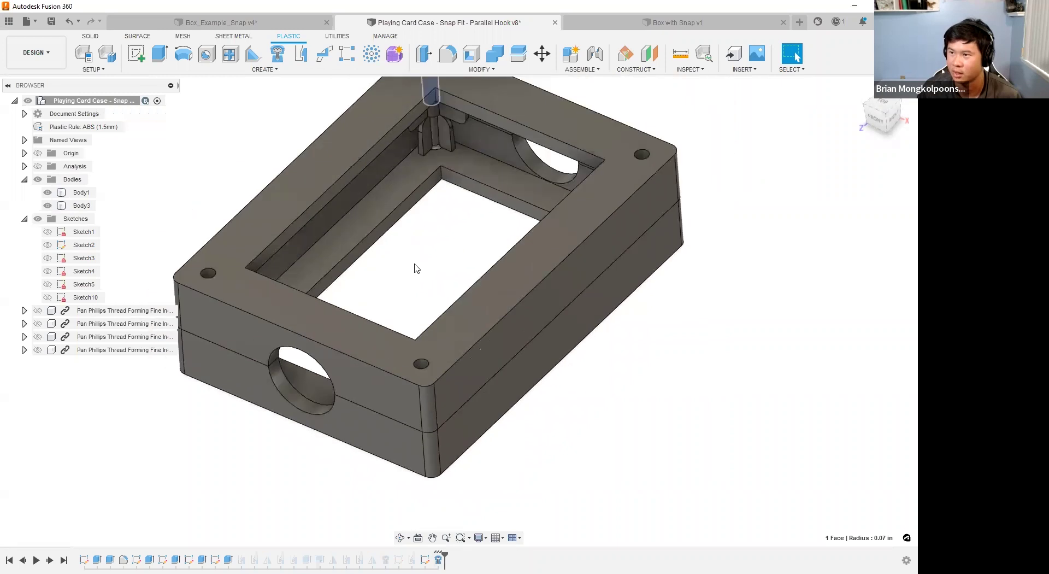
pyautogui.scroll(6, 429, 270)
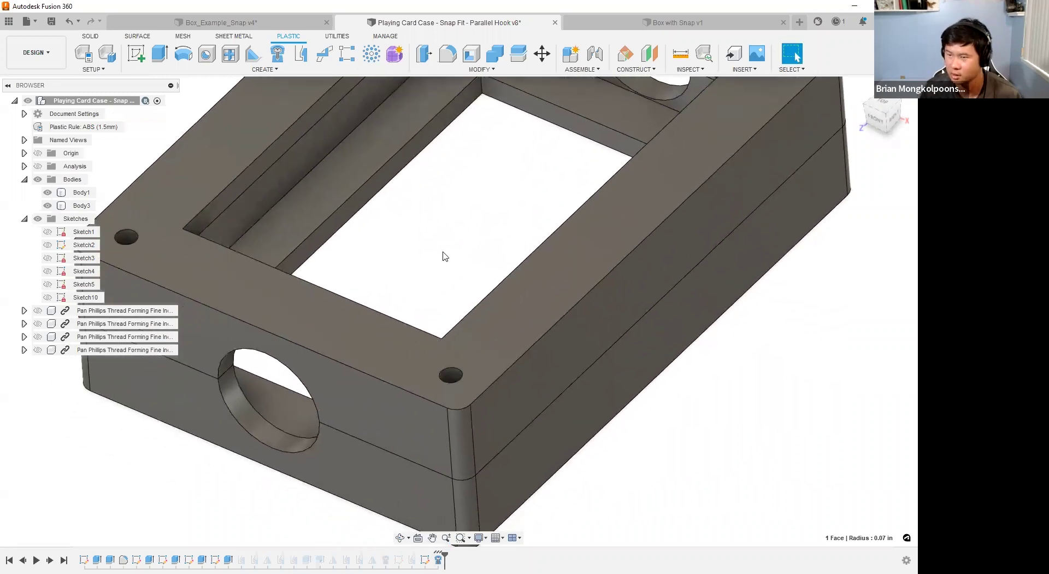
pyautogui.scroll(-1, 445, 267)
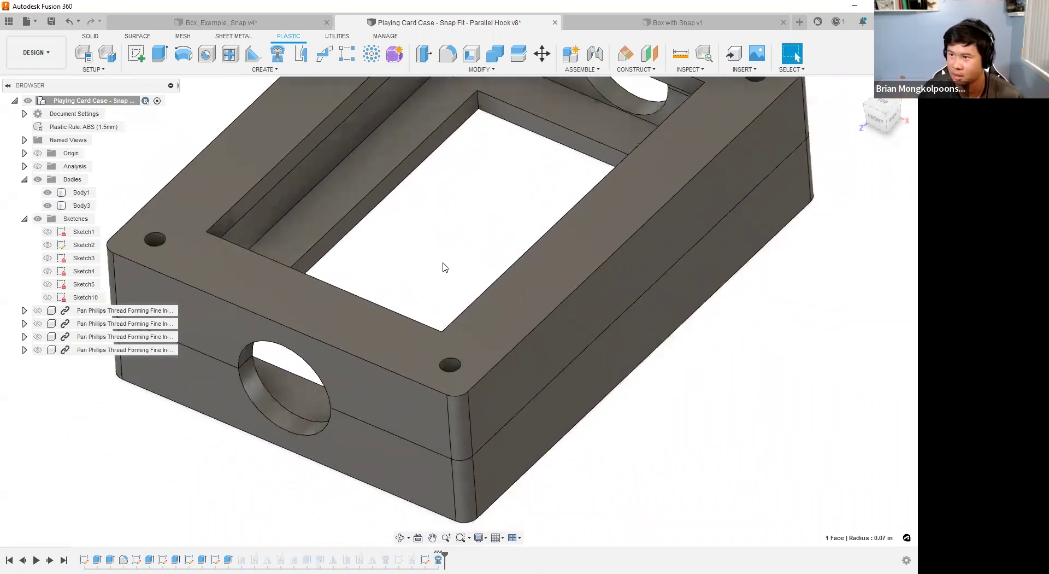
pyautogui.scroll(-4, 446, 267)
pyautogui.scroll(4, 382, 215)
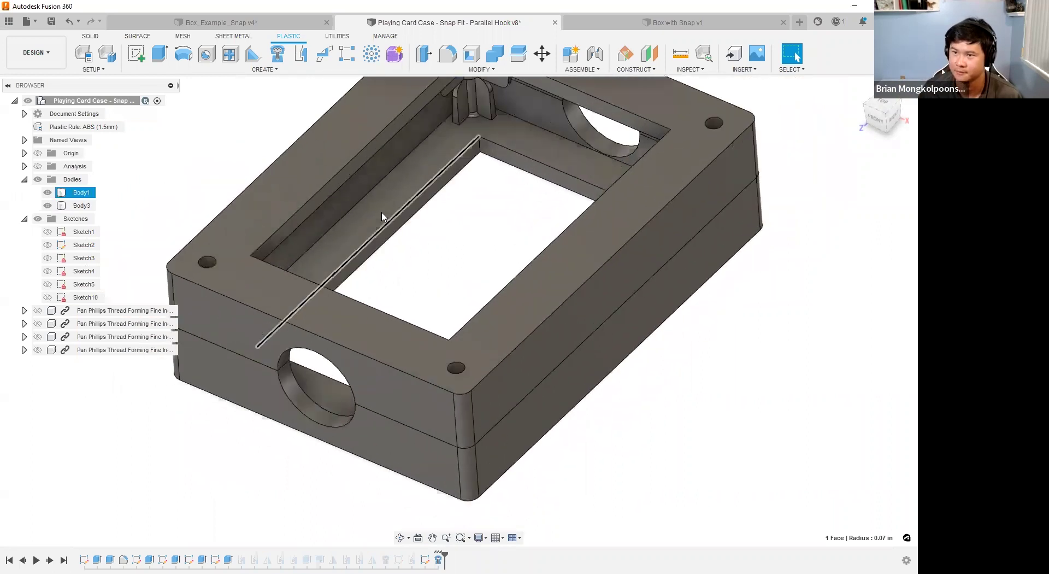
# Hide Body3 so that only the lower half with its four ribbed corner bosses is displayed.
pyautogui.click(48, 205)
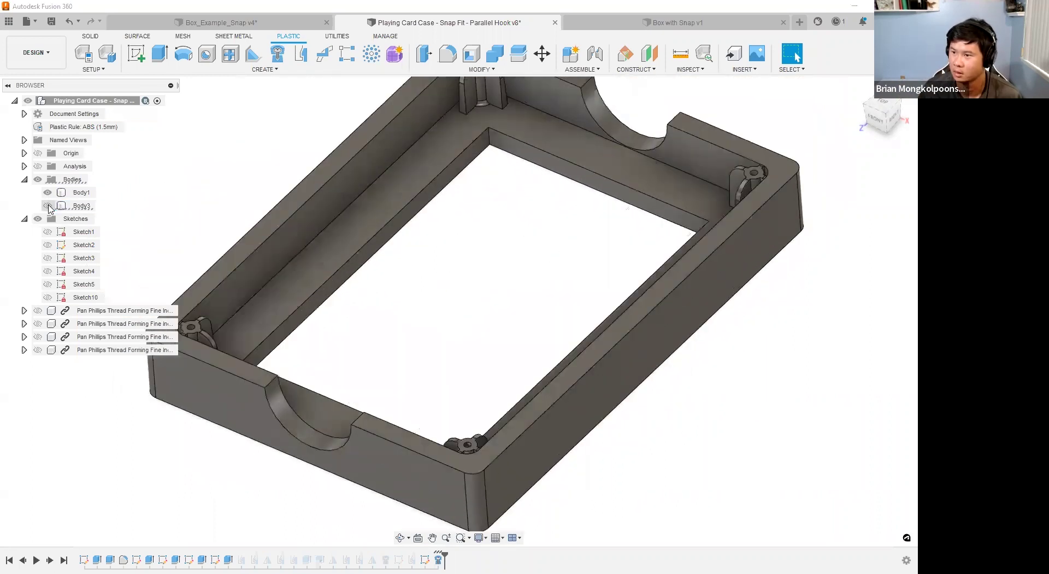
pyautogui.scroll(-3, 462, 304)
pyautogui.scroll(3, 479, 326)
pyautogui.scroll(-1, 479, 325)
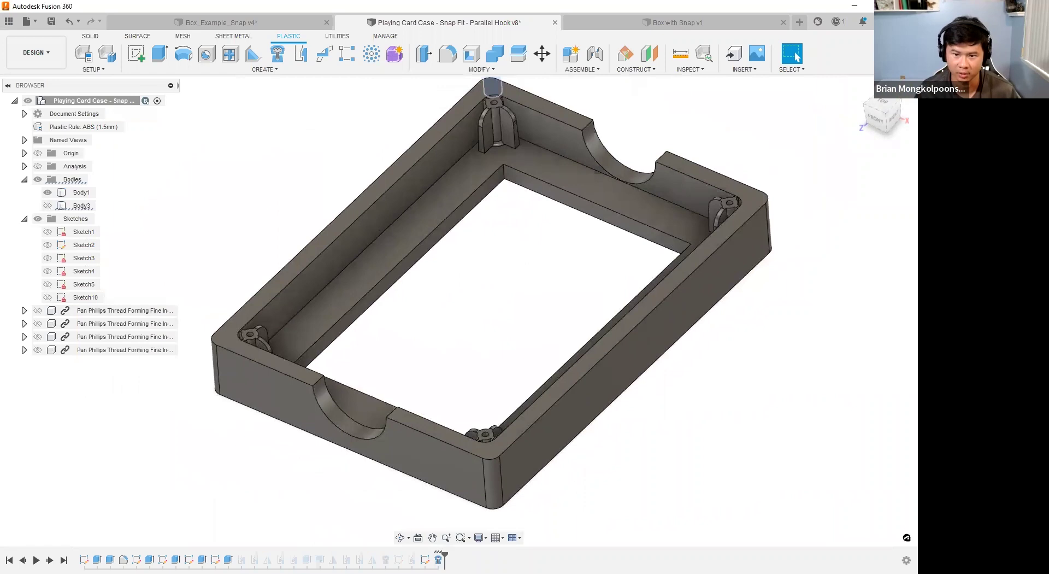